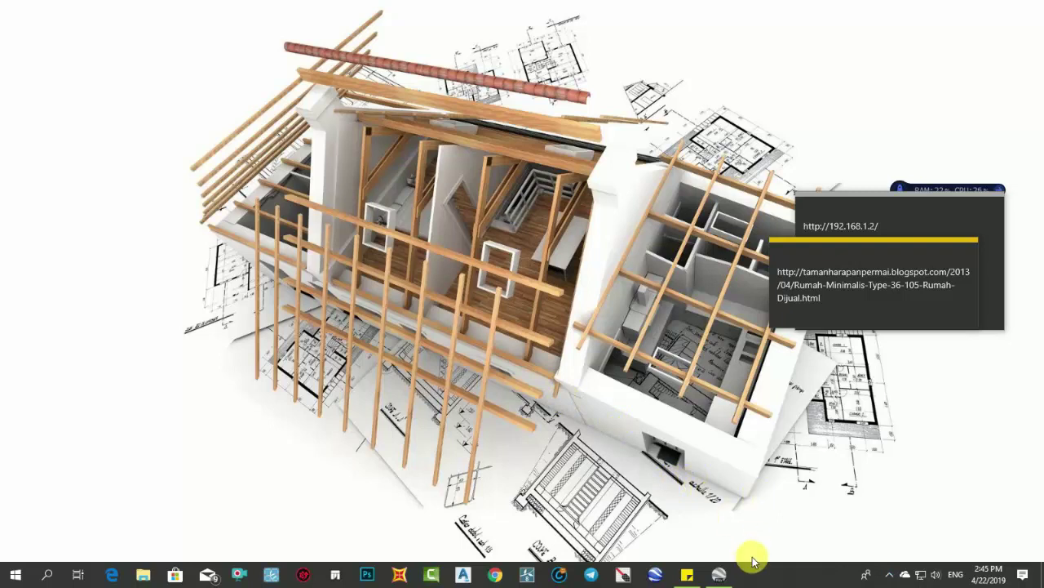
Step: Restore the Google Earth Pro window from the taskbar
{"action": "left_click", "coordinate": [732, 575]}
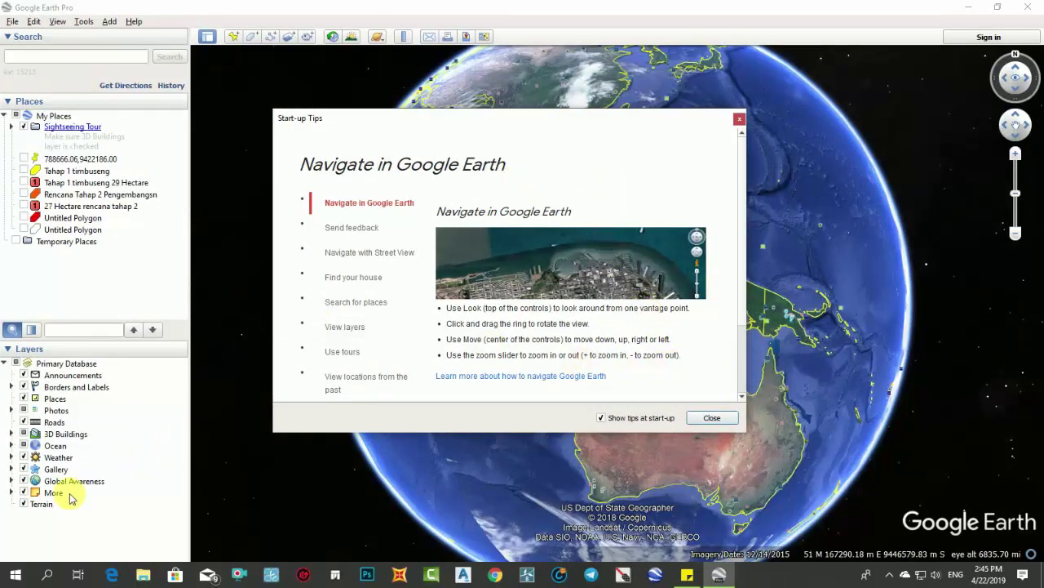
Step: Launch AutoCAD Civil 3D 2012 Metric from the Autodesk folder in the Start menu's app list
{"action": "left_click", "coordinate": [18, 573]}
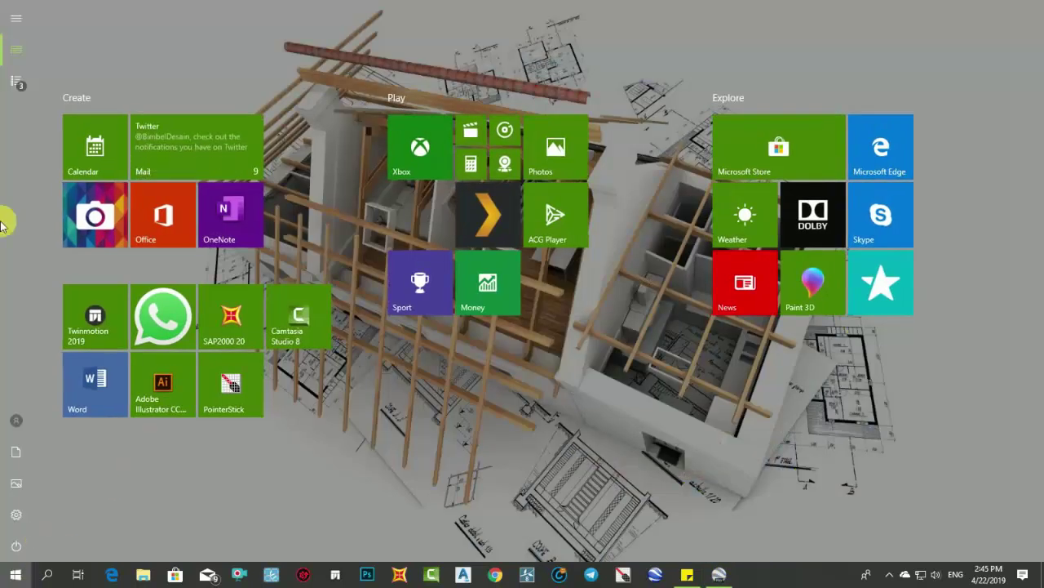
{"action": "left_click", "coordinate": [18, 83]}
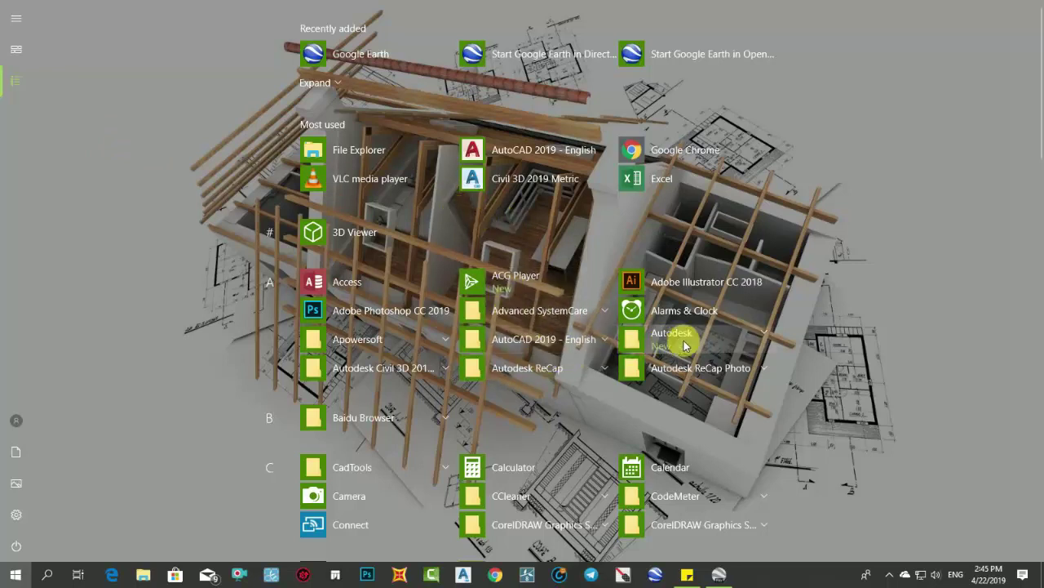
{"action": "left_click", "coordinate": [443, 371]}
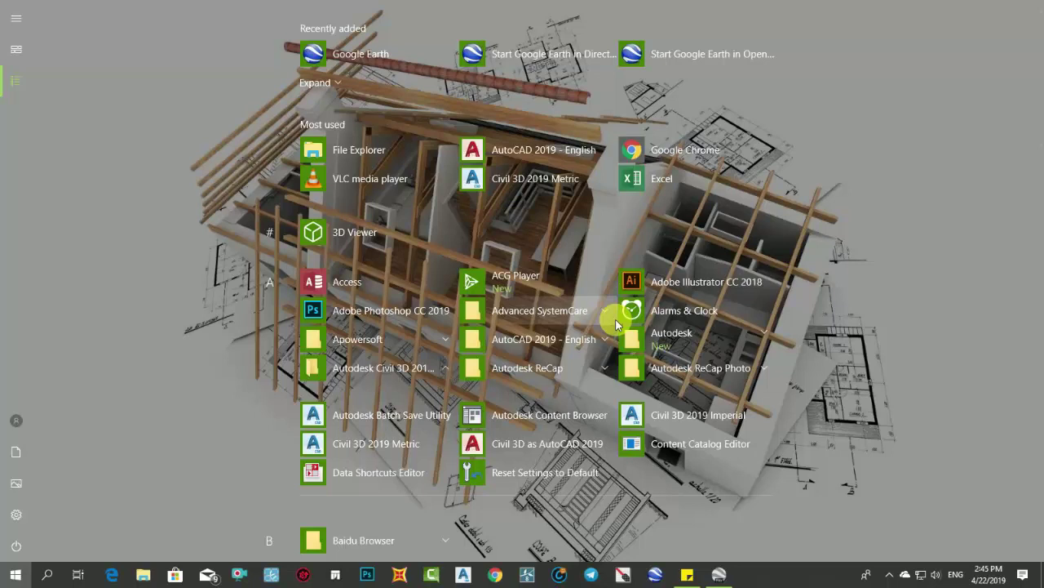
{"action": "scroll", "coordinate": [606, 380], "scroll_direction": "down", "scroll_amount": 1}
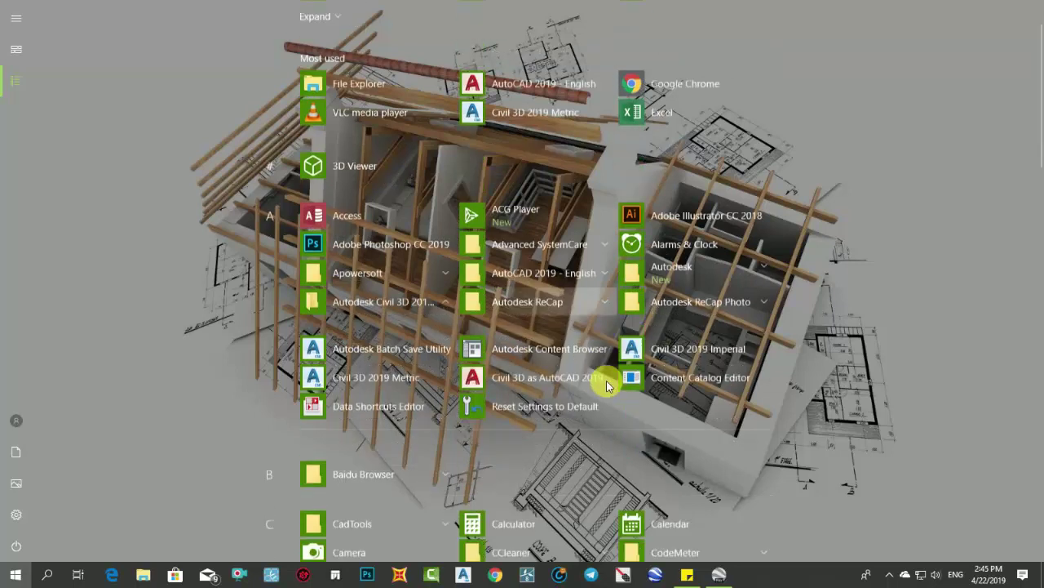
{"action": "scroll", "coordinate": [605, 380], "scroll_direction": "down", "scroll_amount": 2}
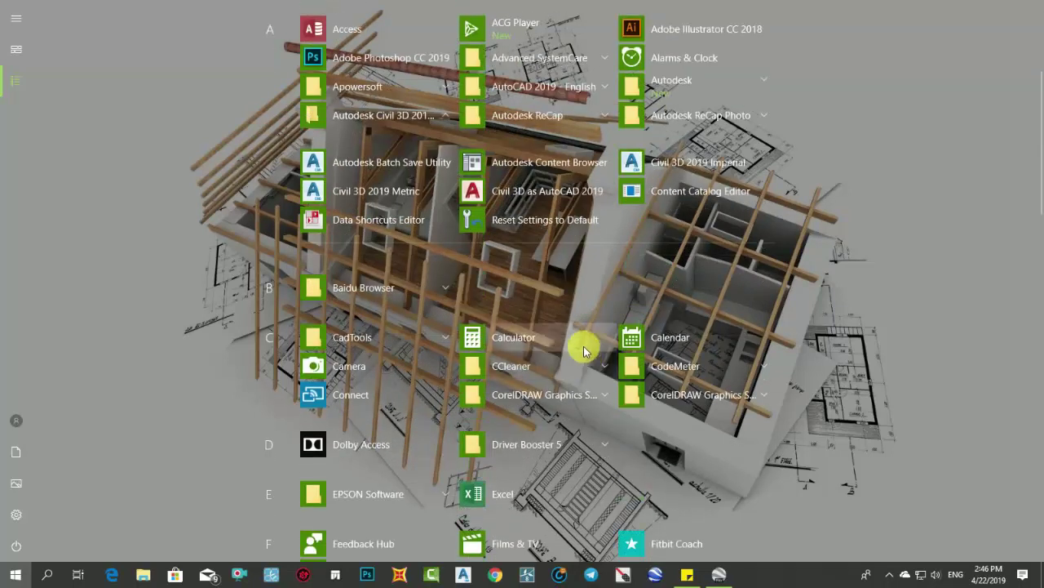
{"action": "scroll", "coordinate": [583, 346], "scroll_direction": "up", "scroll_amount": 2}
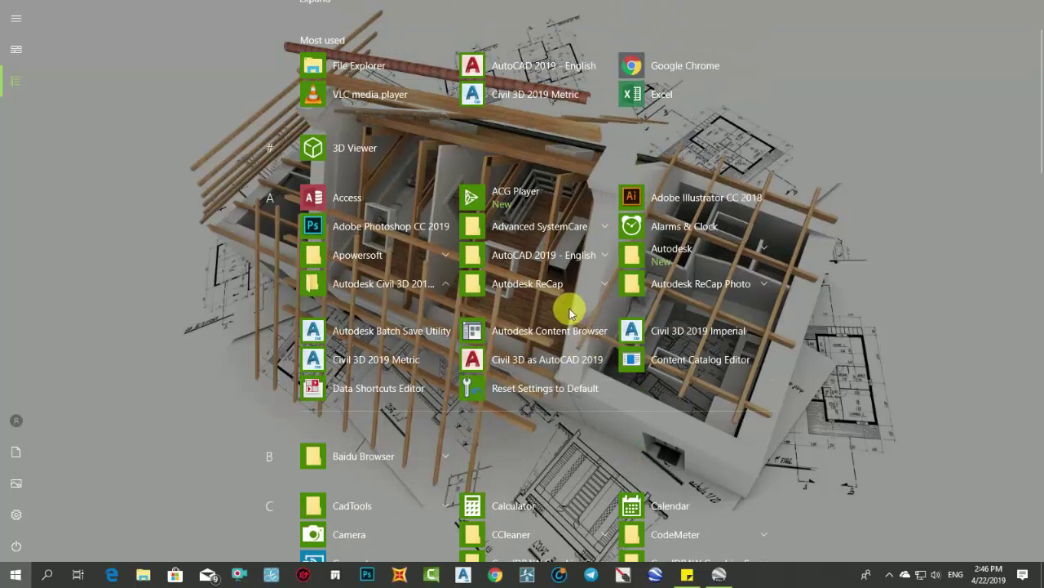
{"action": "left_click", "coordinate": [743, 245]}
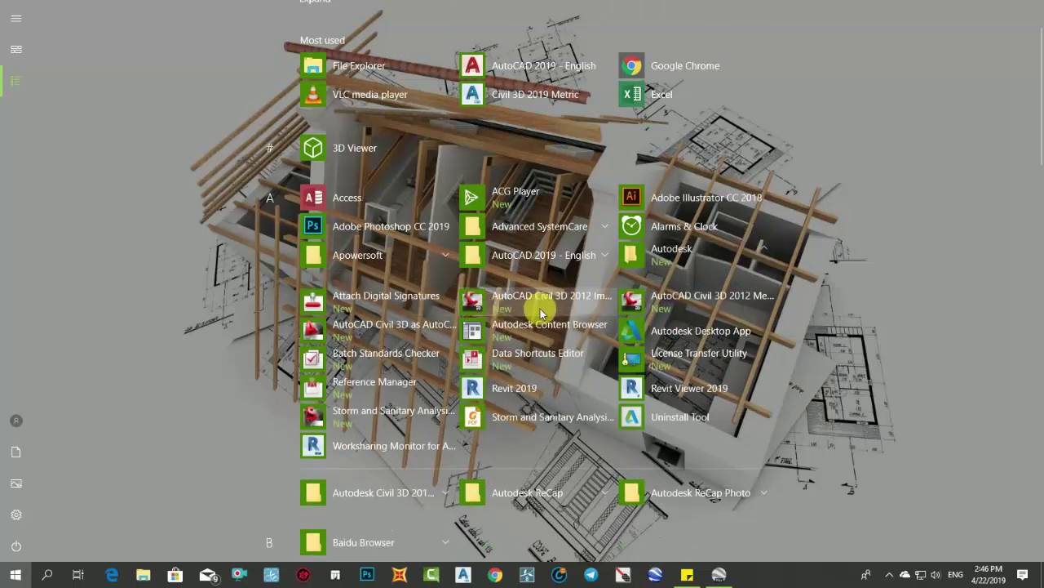
{"action": "left_click", "coordinate": [698, 308]}
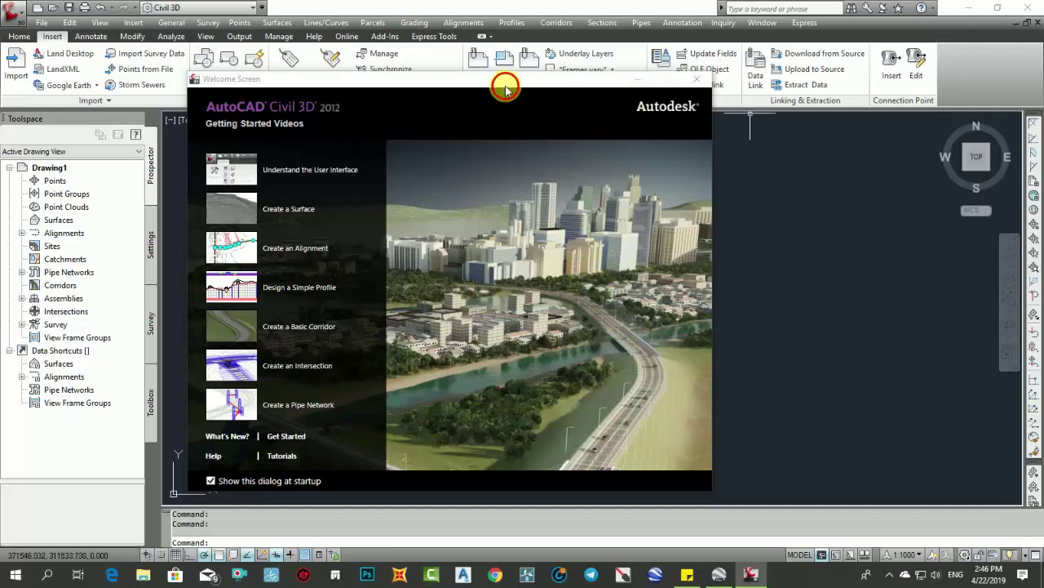
Step: Close the Civil 3D Welcome Screen to reach blank Drawing1
{"action": "mouse_move", "coordinate": [503, 84]}
{"action": "left_mouse_down"}
{"action": "mouse_move", "coordinate": [635, 135]}
{"action": "mouse_move", "coordinate": [594, 109]}
{"action": "left_mouse_up"}
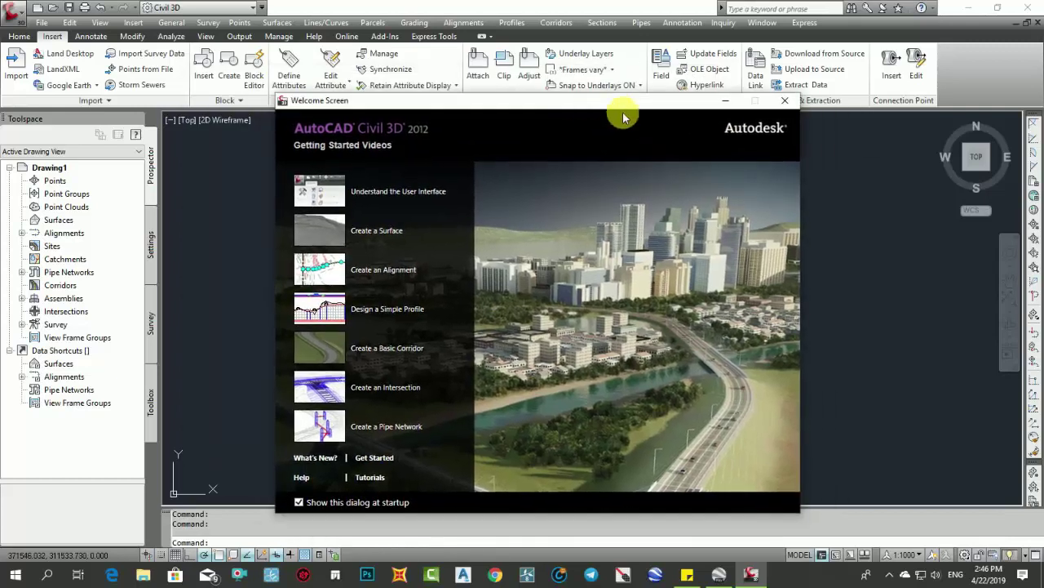
{"action": "left_click", "coordinate": [785, 100]}
{"action": "left_click", "coordinate": [444, 236]}
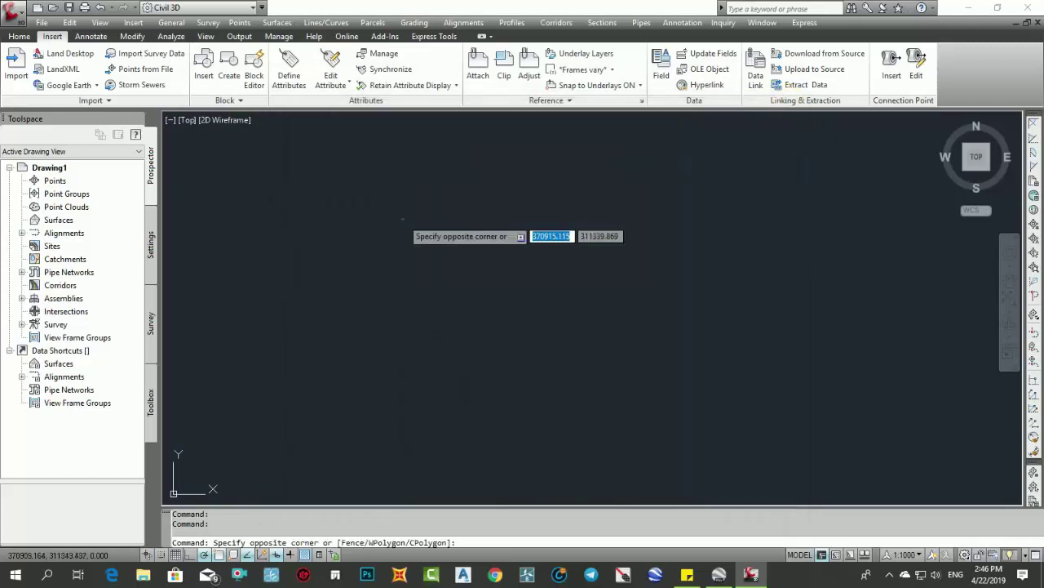
Step: Check the Insert tab's Google Earth import options, then return to Google Earth Pro
{"action": "left_click", "coordinate": [97, 87]}
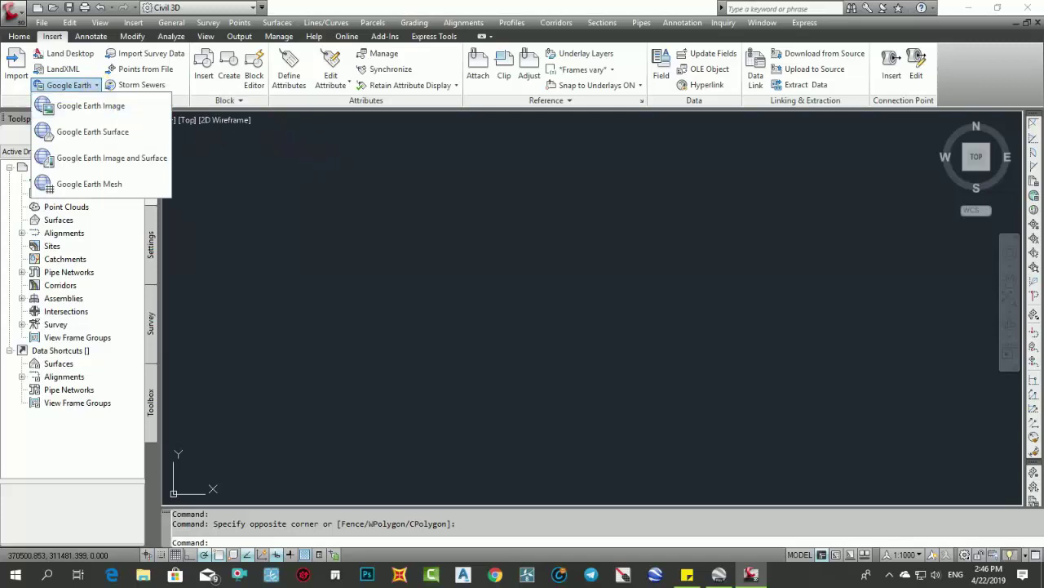
{"action": "left_click", "coordinate": [384, 205]}
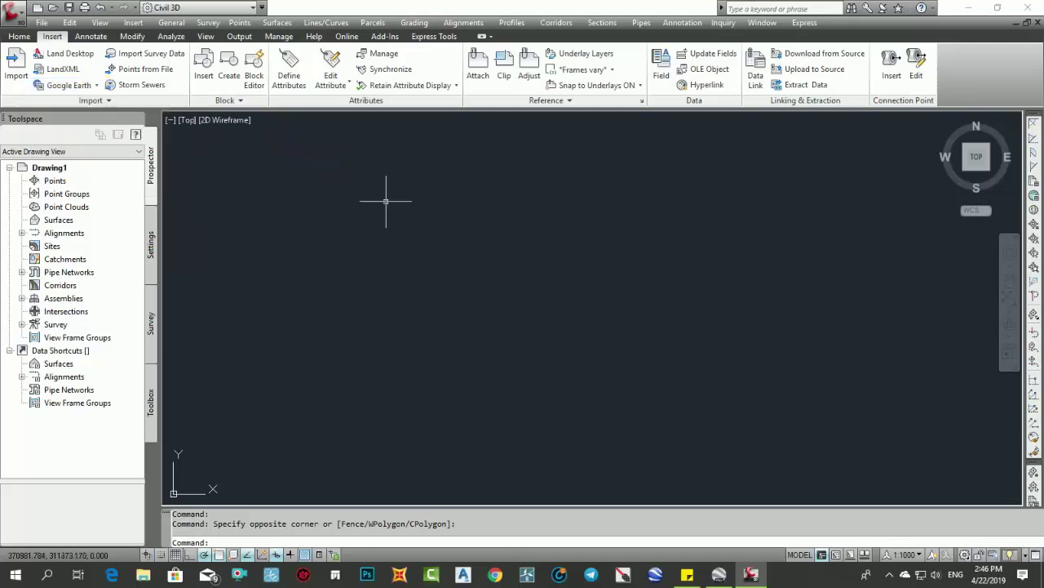
{"action": "left_click", "coordinate": [715, 577]}
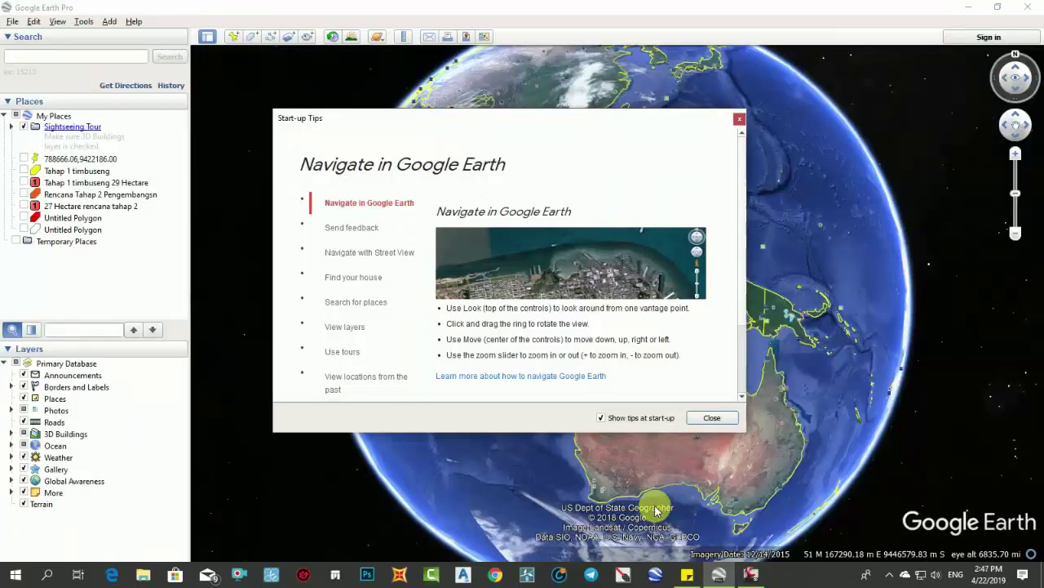
Step: Close the start-up tips and search for The Bilayya Village, Gowa Regency
{"action": "left_click", "coordinate": [703, 422]}
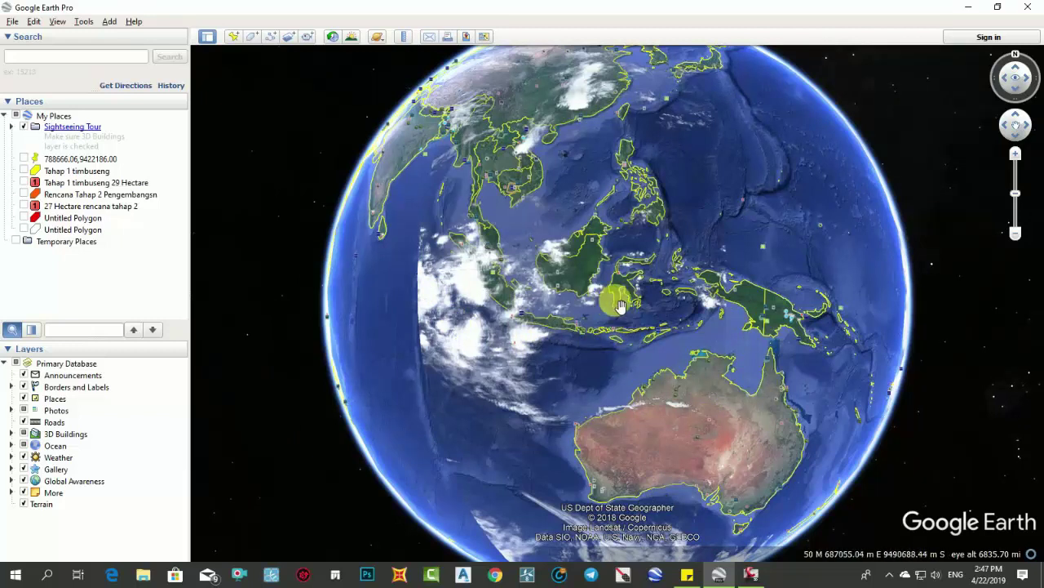
{"action": "left_click", "coordinate": [107, 56]}
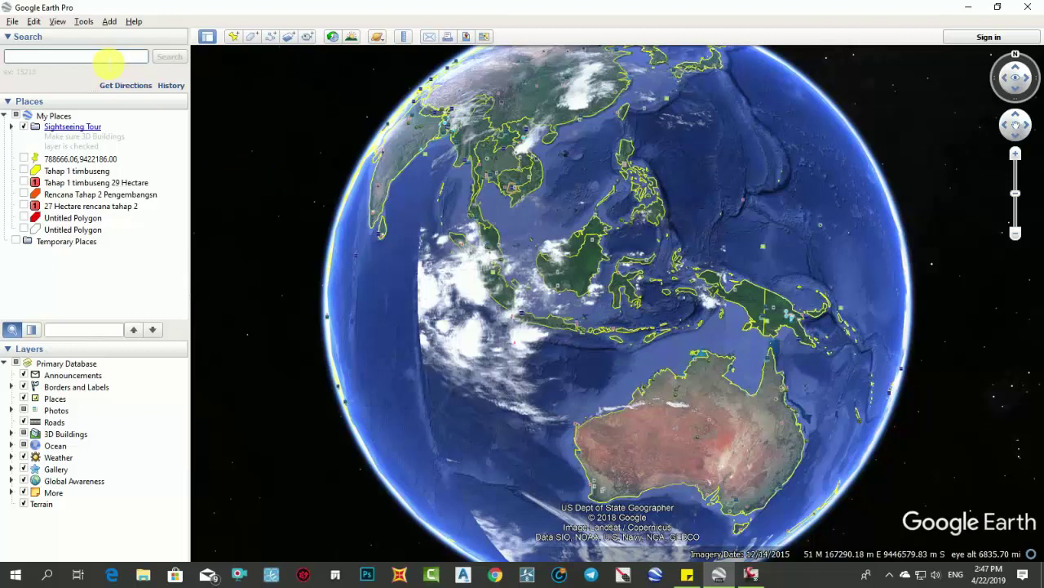
{"action": "type", "text": "the b"}
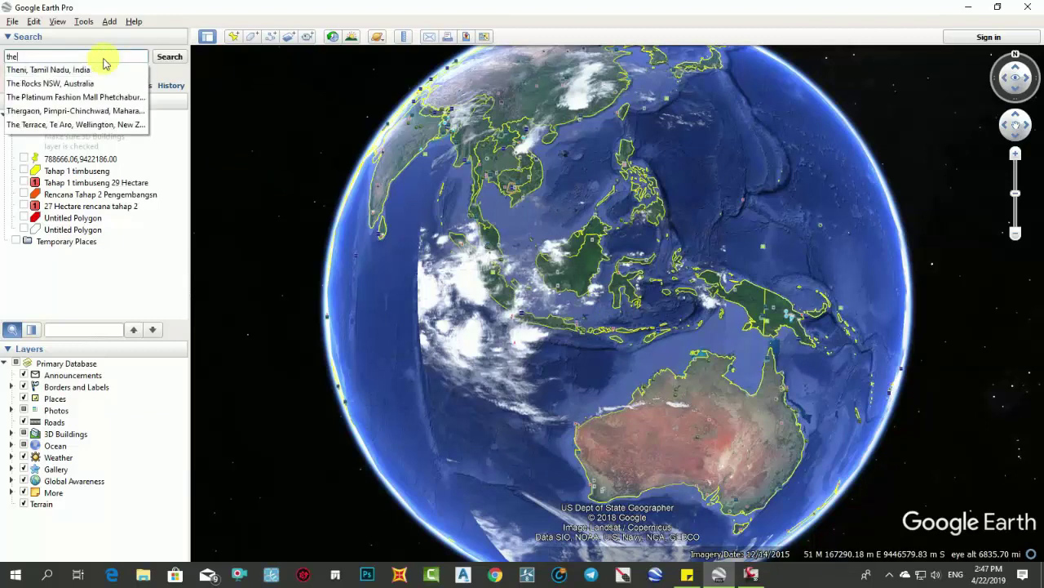
{"action": "type", "text": "i"}
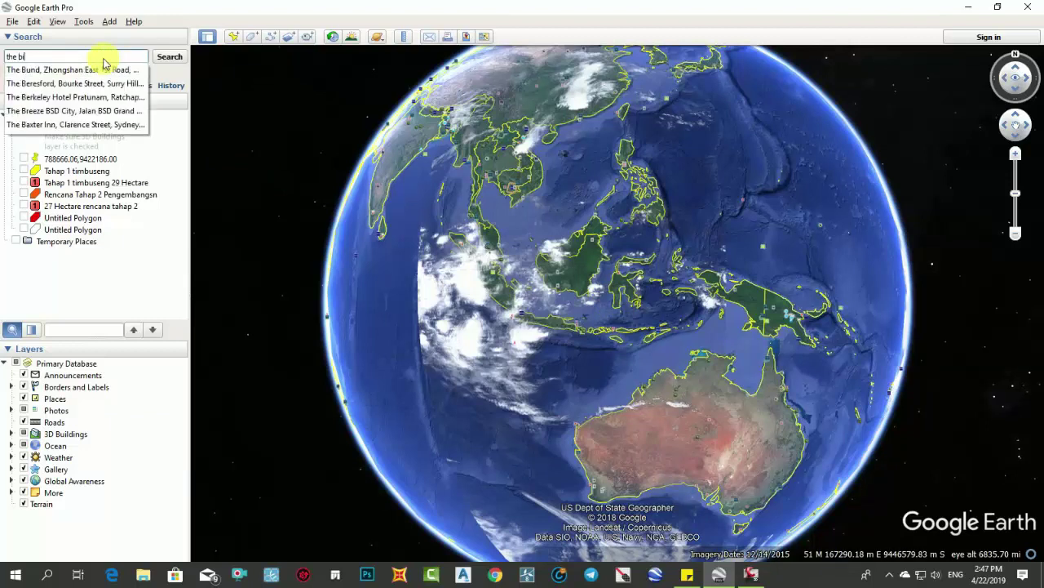
{"action": "type", "text": "la"}
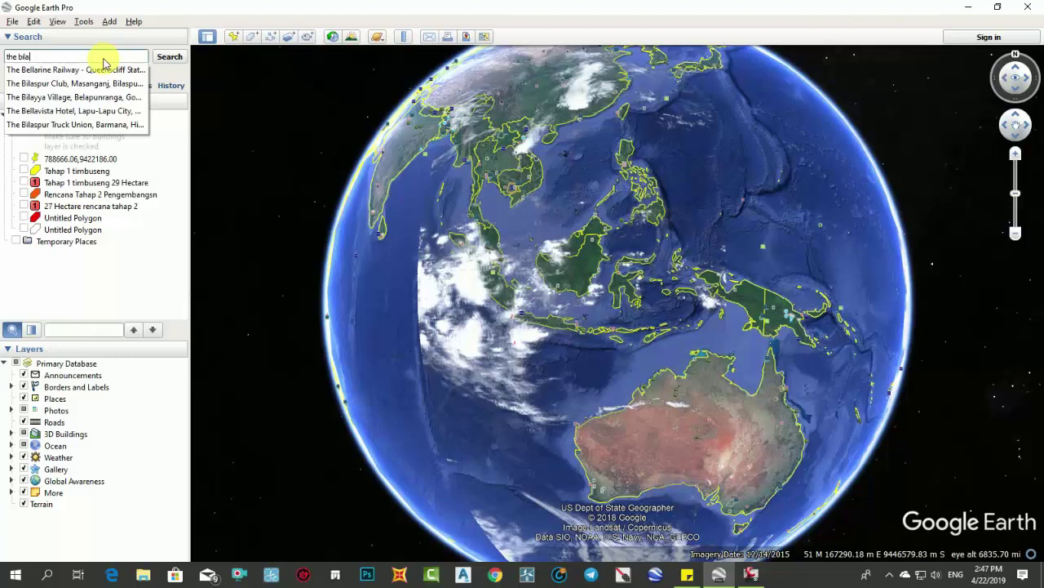
{"action": "type", "text": "yya"}
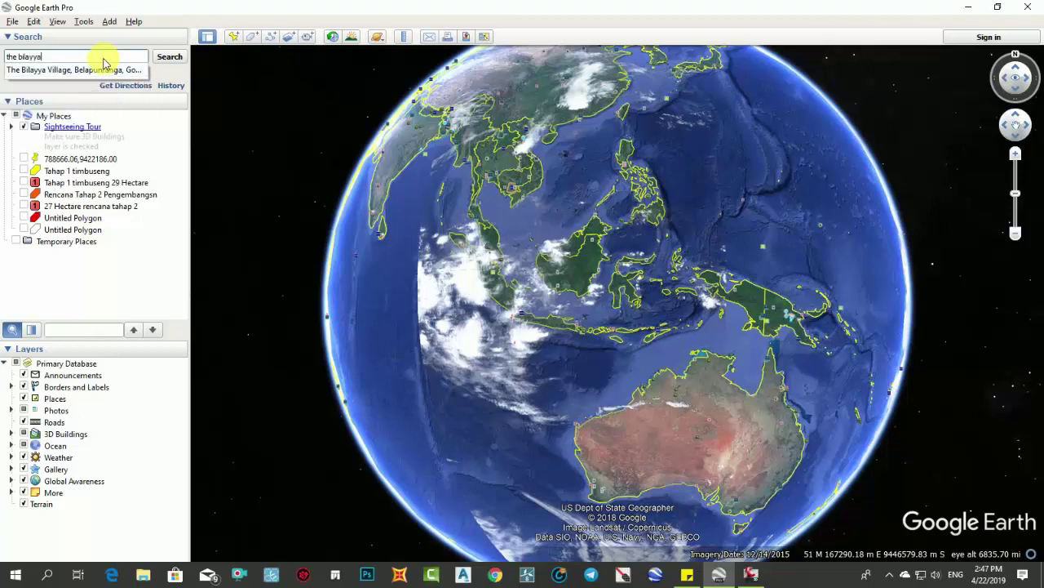
{"action": "left_click", "coordinate": [86, 69]}
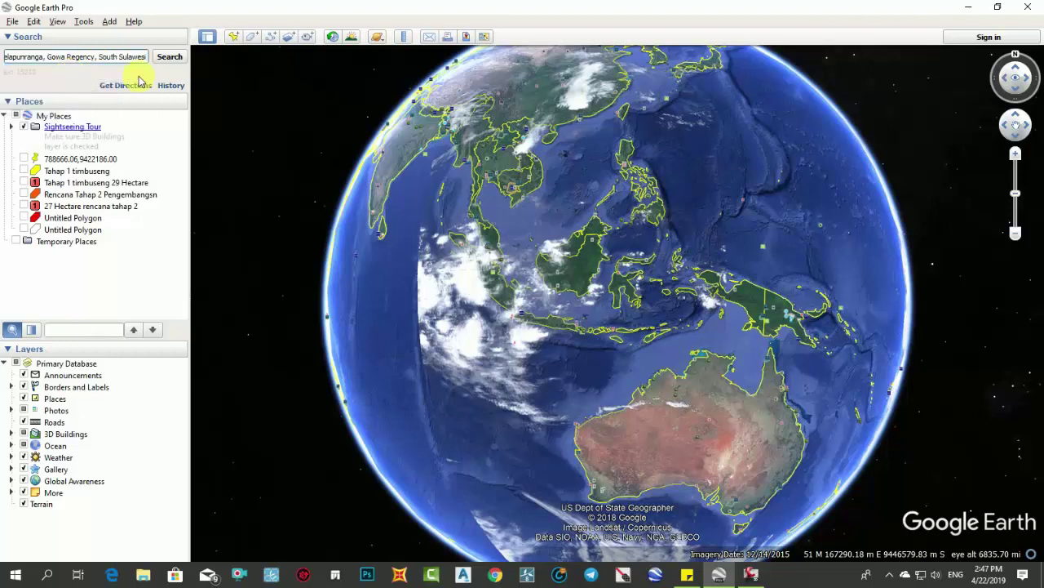
{"action": "left_click", "coordinate": [170, 57]}
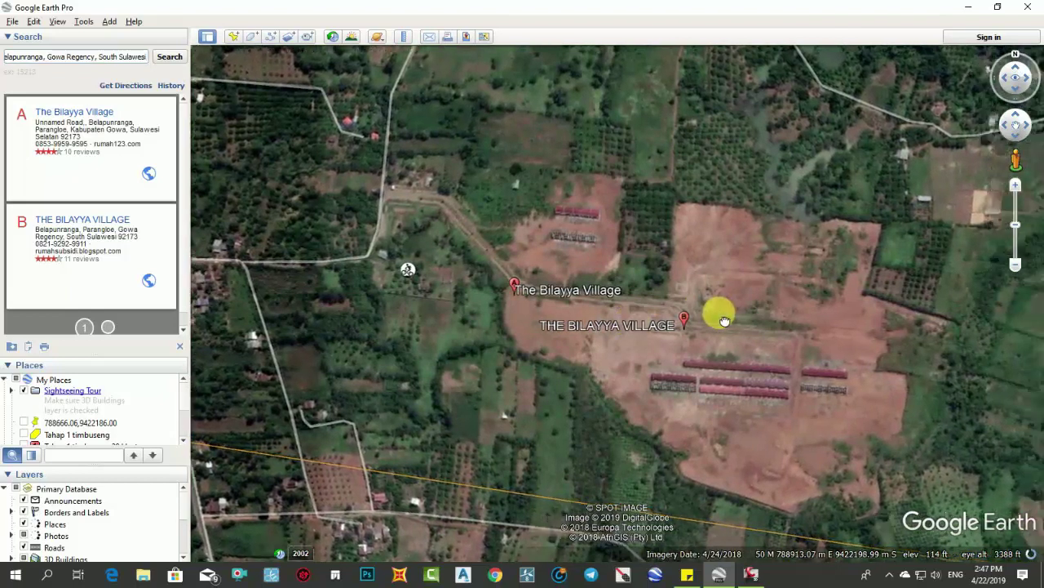
Step: Pan the map to frame the Bilayya Village site
{"action": "left_click_drag", "start_coordinate": [718, 311], "coordinate": [604, 303]}
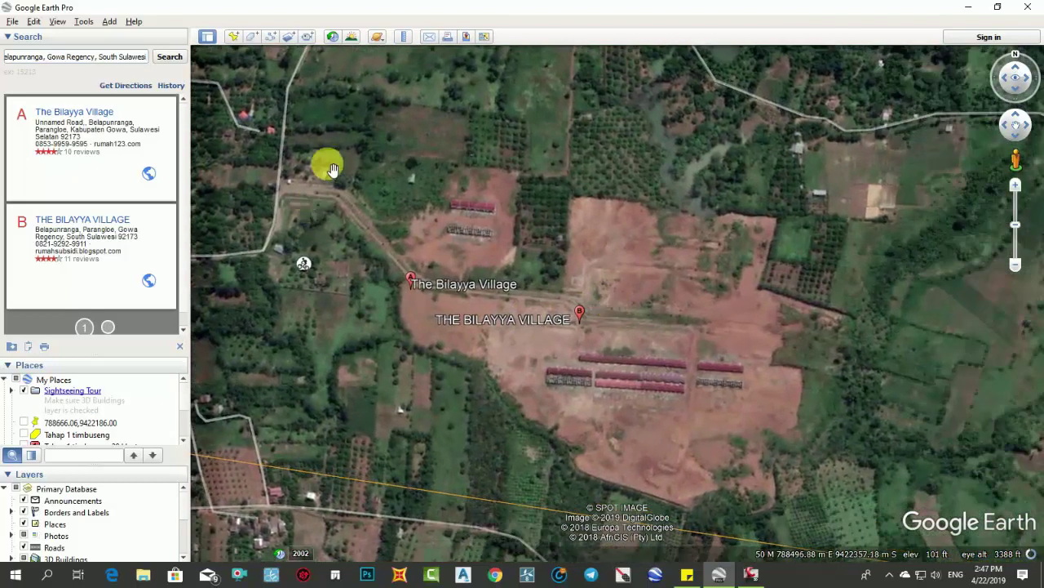
{"action": "left_click_drag", "start_coordinate": [704, 436], "coordinate": [687, 423]}
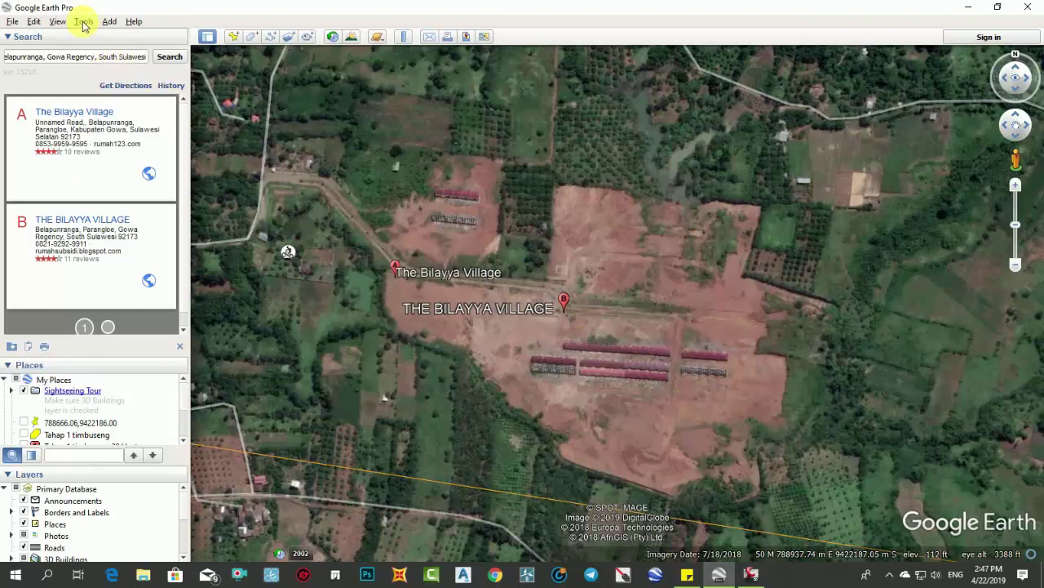
{"action": "left_click_drag", "start_coordinate": [506, 264], "coordinate": [546, 290]}
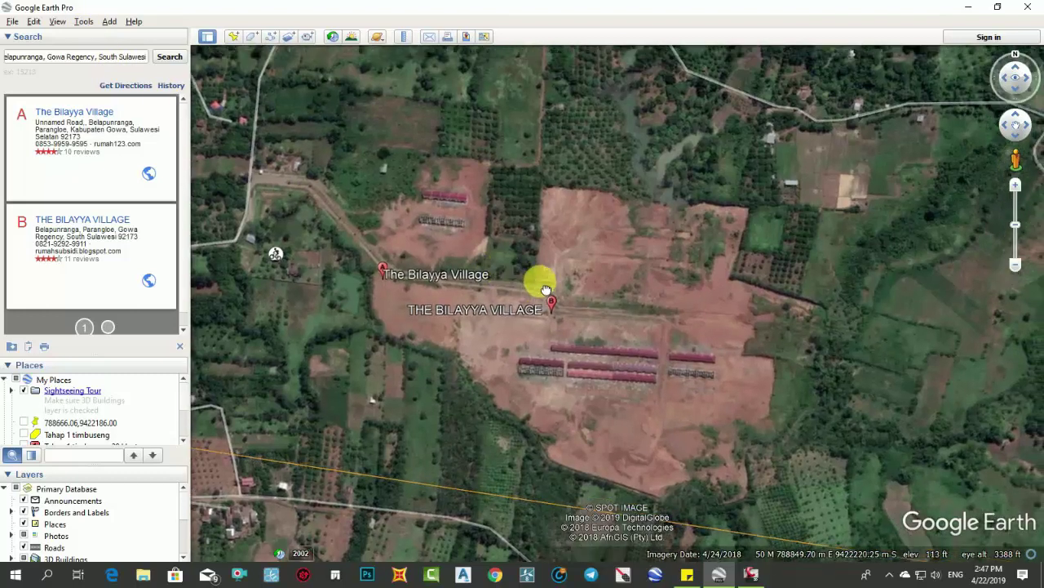
{"action": "left_click", "coordinate": [471, 248]}
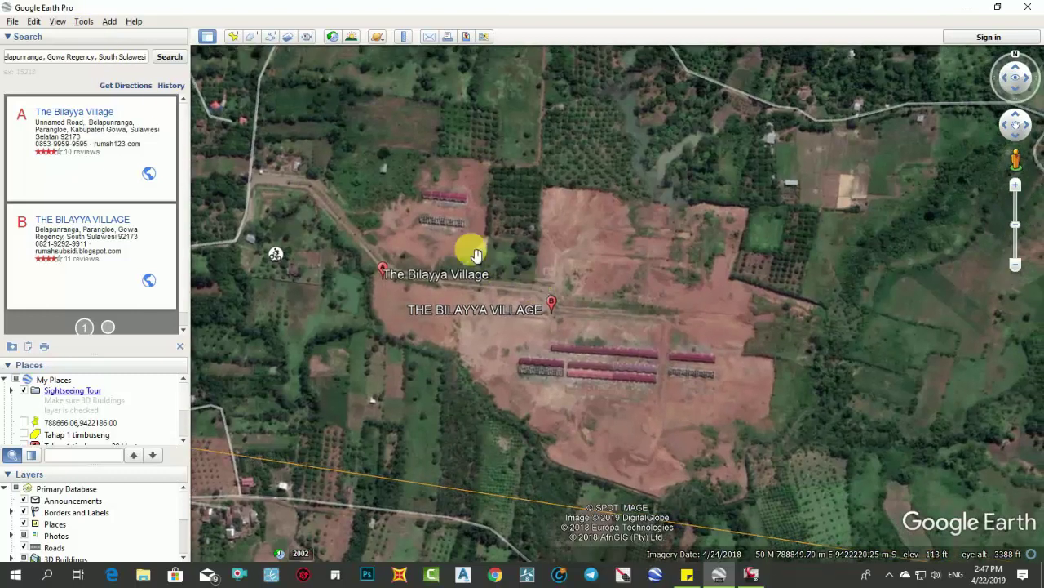
Step: Reset tilt and compass for a north-up top view, then zoom in on the site
{"action": "left_click", "coordinate": [62, 27]}
{"action": "mouse_move", "coordinate": [74, 252]}
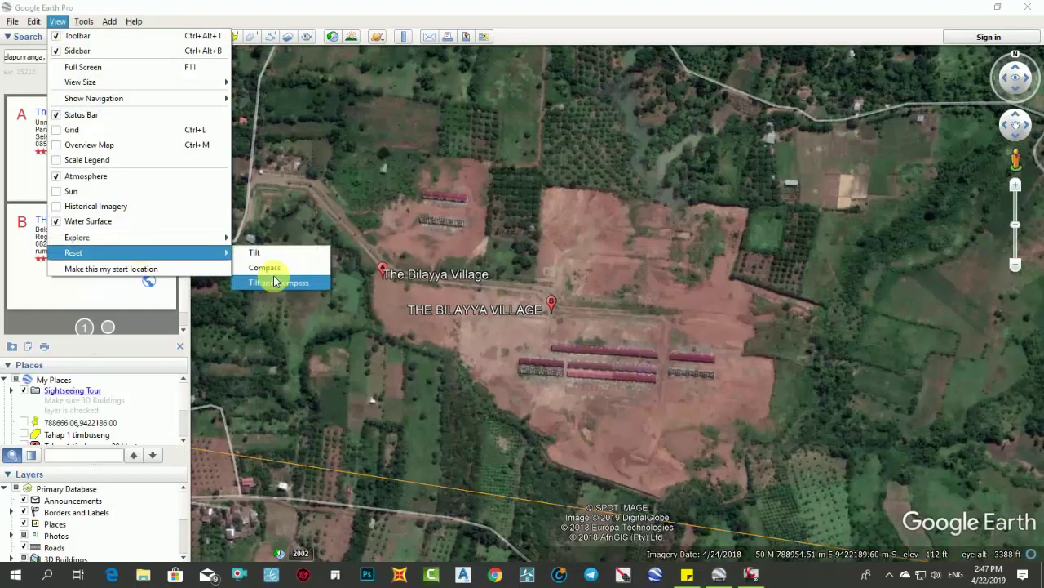
{"action": "left_click", "coordinate": [274, 282]}
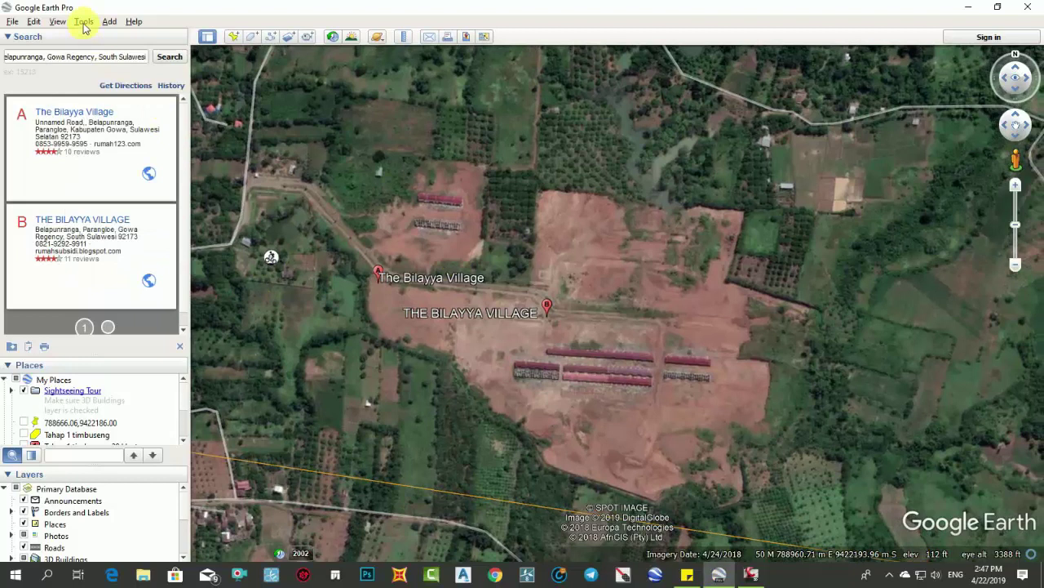
{"action": "left_click", "coordinate": [57, 21]}
{"action": "mouse_move", "coordinate": [73, 252]}
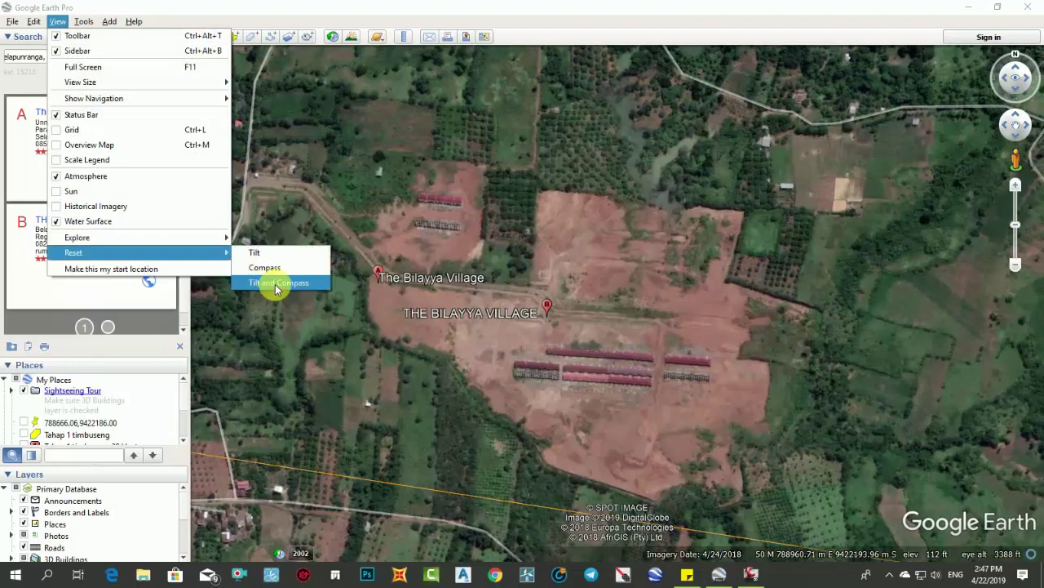
{"action": "left_click", "coordinate": [277, 286]}
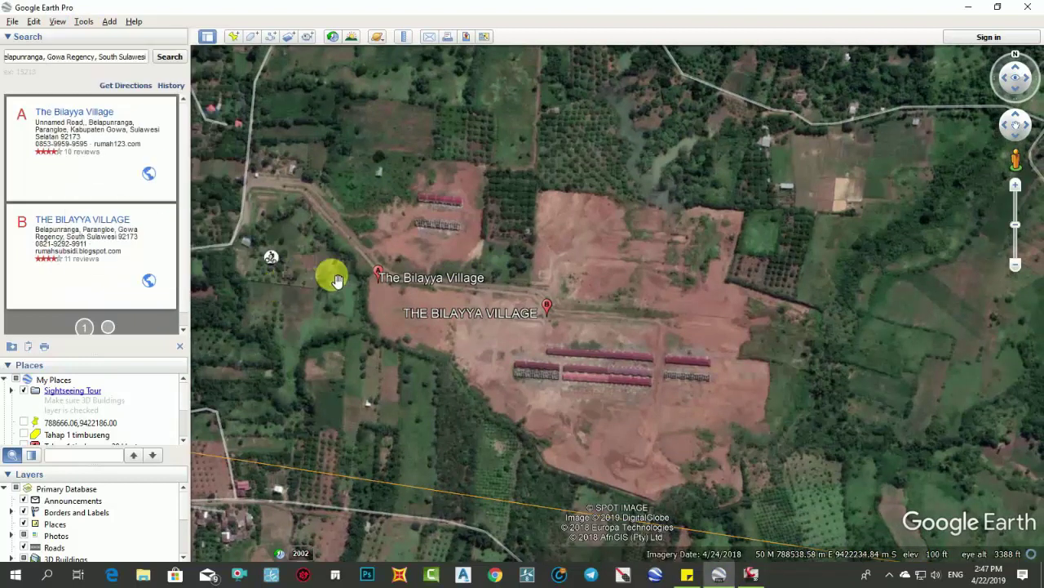
{"action": "scroll", "coordinate": [432, 286], "scroll_direction": "up", "scroll_amount": 3}
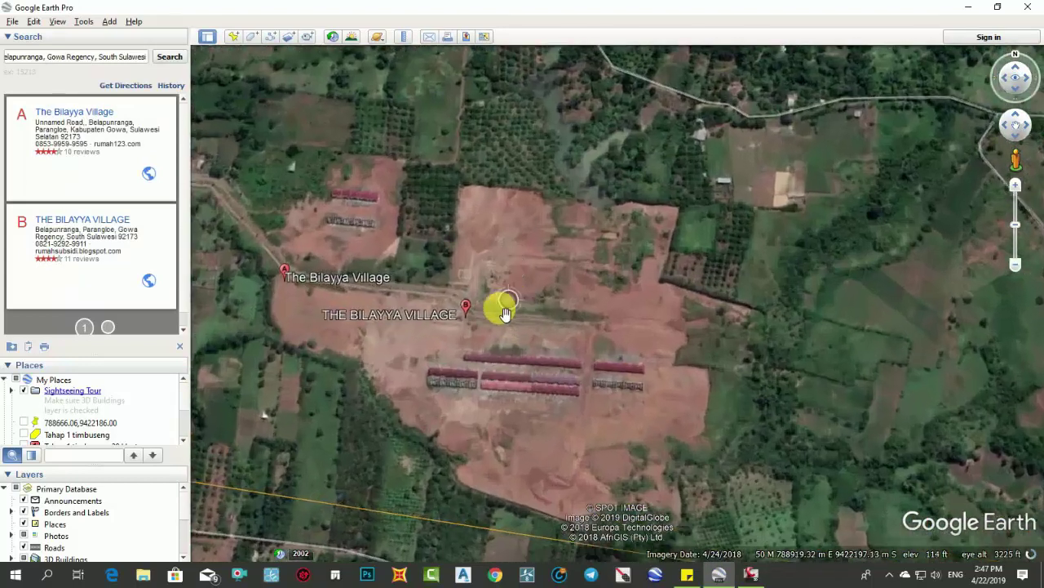
{"action": "left_click_drag", "start_coordinate": [448, 306], "coordinate": [571, 263]}
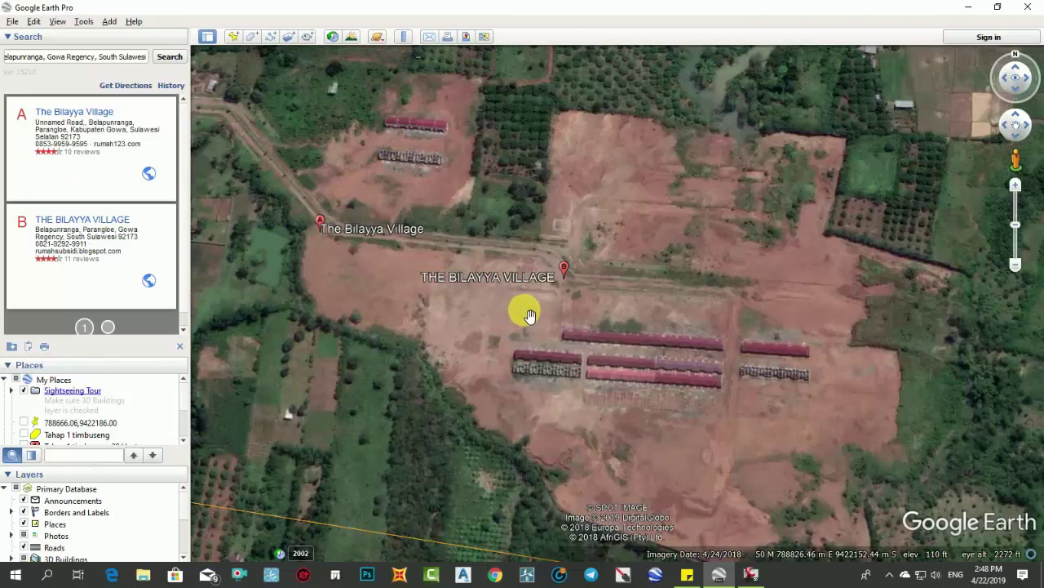
Step: Add a placemark and drag it west onto cleared ground at 788770.14 m E, 9422162.46 m S
{"action": "left_click", "coordinate": [234, 41]}
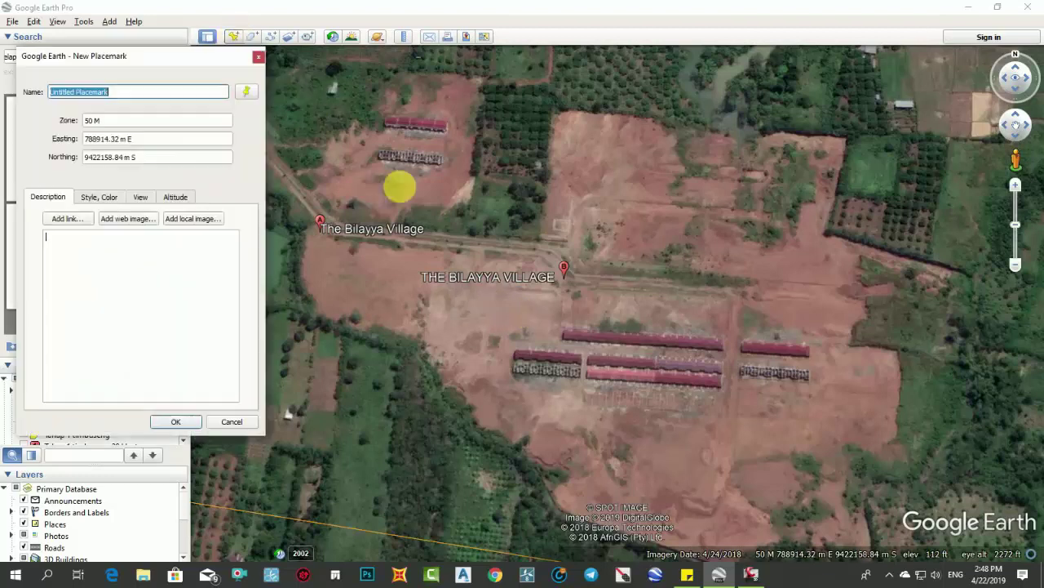
{"action": "left_click_drag", "start_coordinate": [619, 302], "coordinate": [522, 299]}
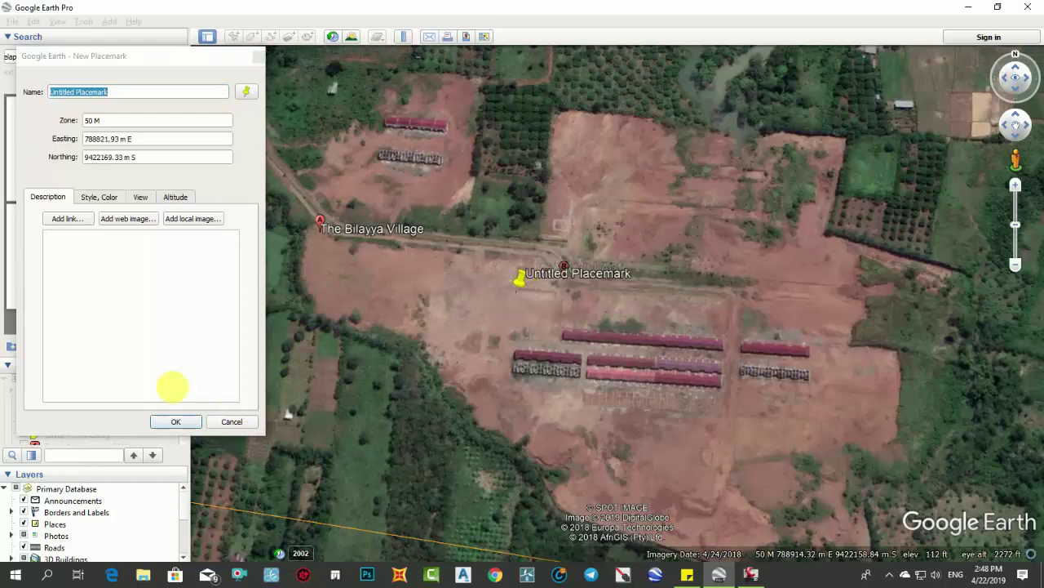
{"action": "left_click_drag", "start_coordinate": [528, 285], "coordinate": [505, 298]}
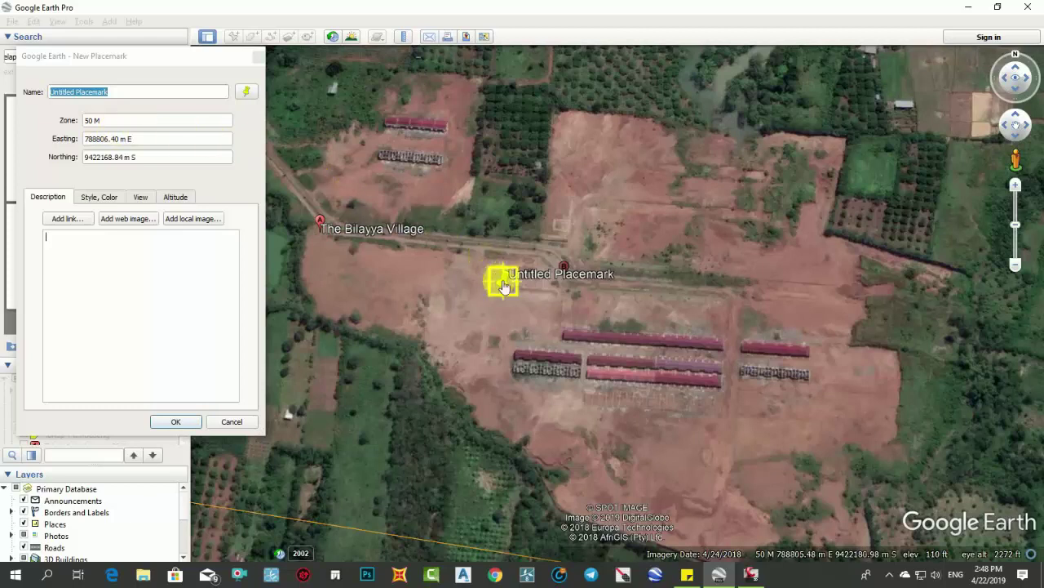
{"action": "left_click_drag", "start_coordinate": [504, 286], "coordinate": [479, 284]}
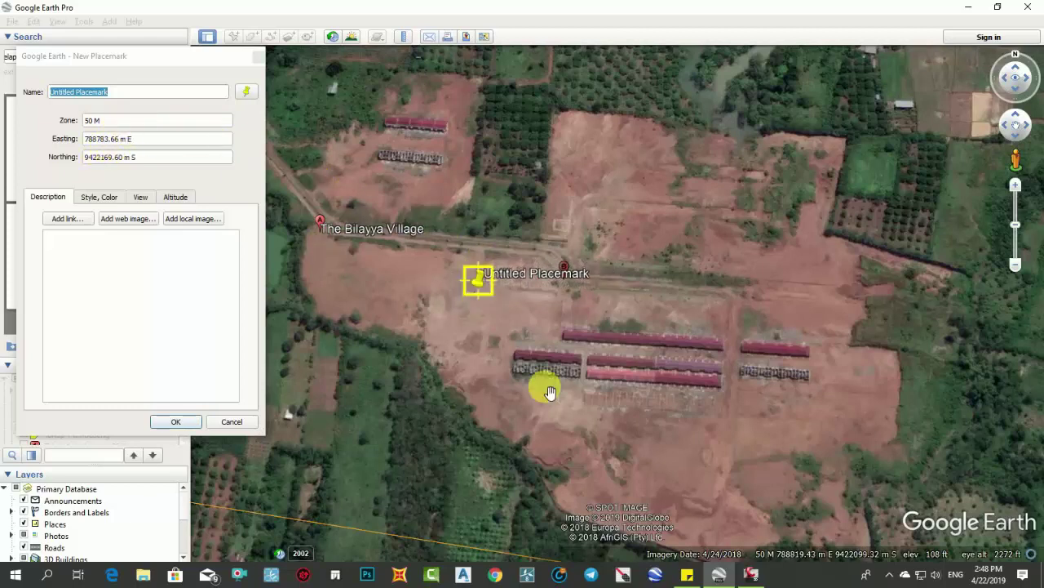
{"action": "left_click", "coordinate": [117, 235]}
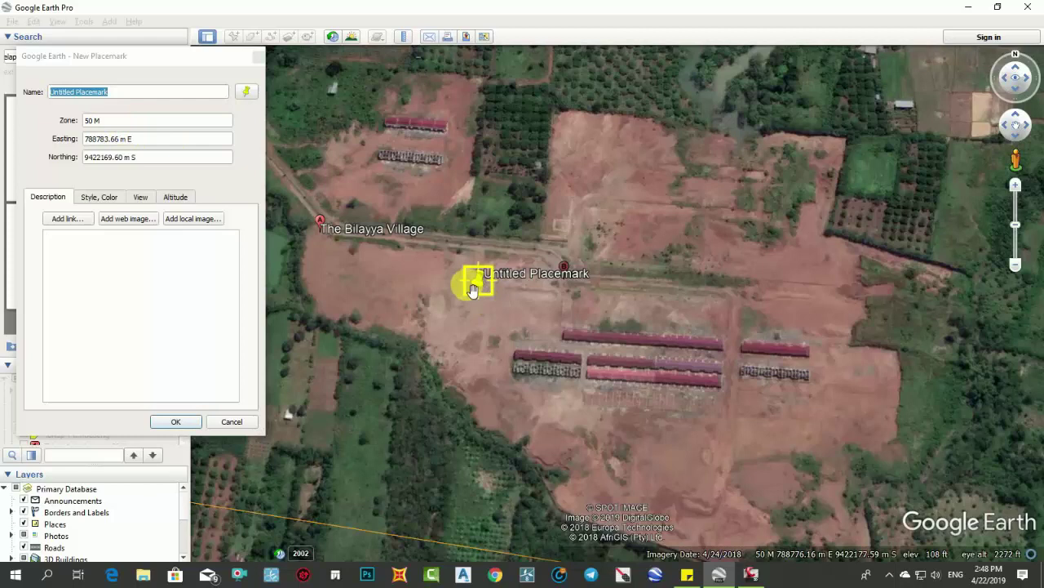
{"action": "left_click_drag", "start_coordinate": [472, 289], "coordinate": [465, 307]}
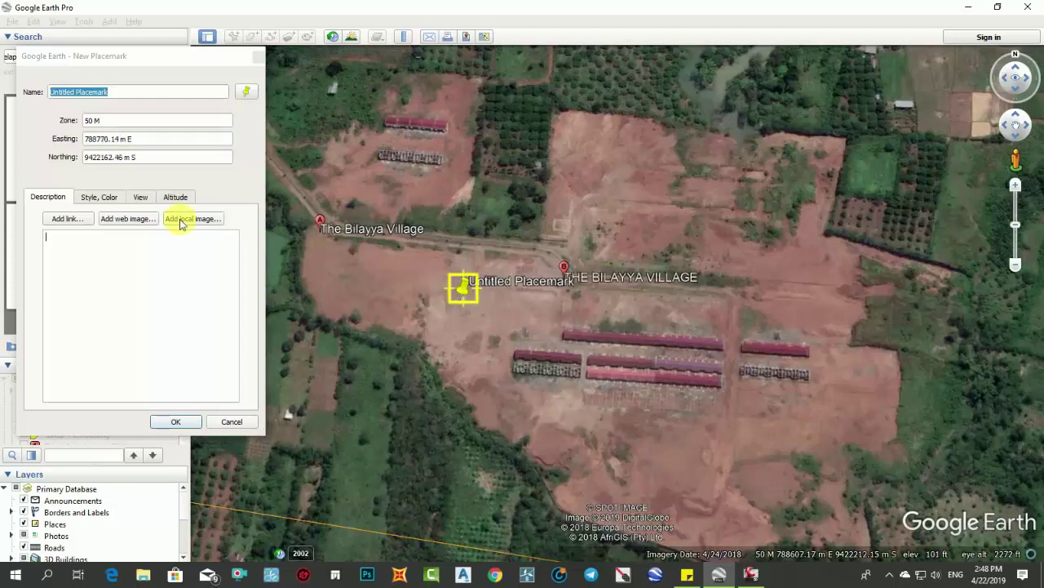
{"action": "left_click_drag", "start_coordinate": [120, 138], "coordinate": [108, 139]}
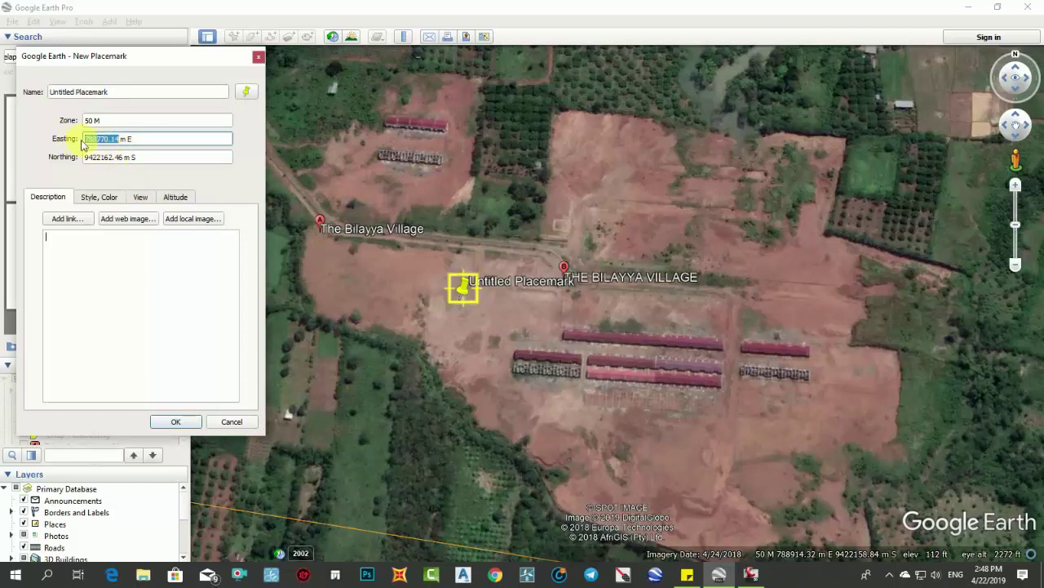
Step: Replace the placemark's name with the copied easting 788770.14
{"action": "right_click", "coordinate": [91, 140]}
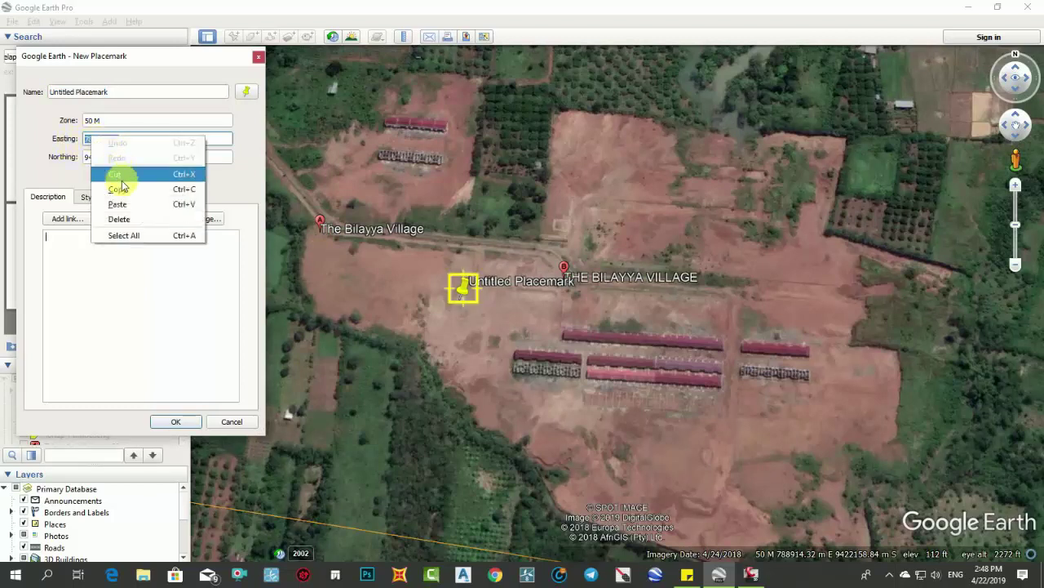
{"action": "left_click", "coordinate": [115, 232]}
{"action": "left_click", "coordinate": [35, 91]}
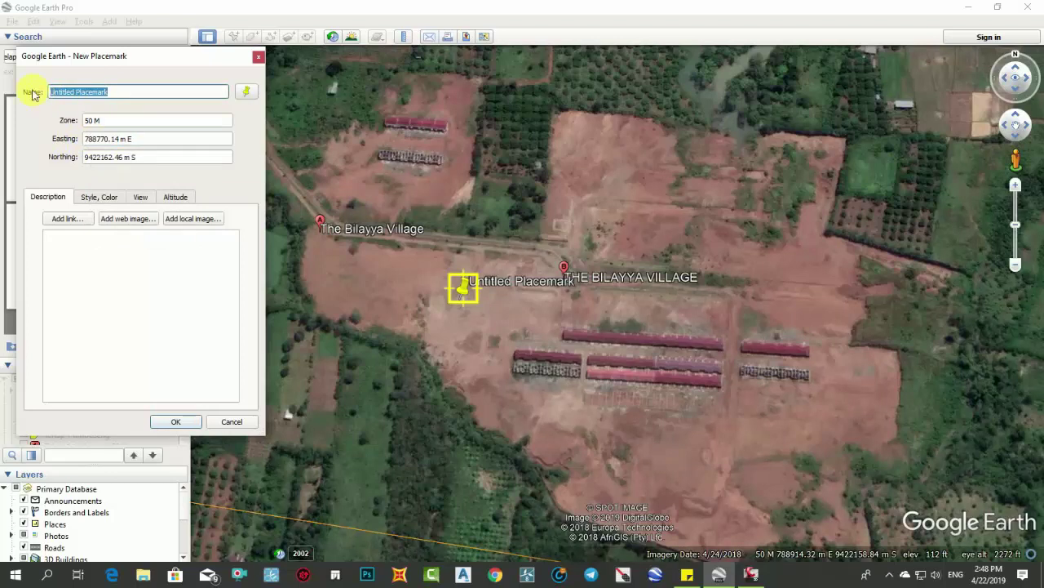
{"action": "key", "text": "BackSpace"}
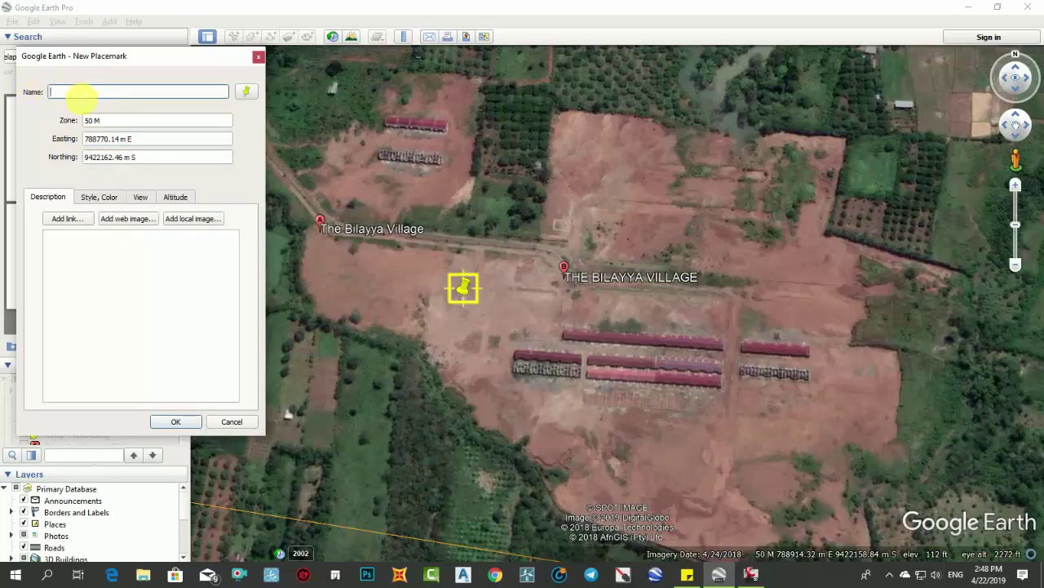
{"action": "right_click", "coordinate": [81, 93]}
{"action": "left_click", "coordinate": [107, 159]}
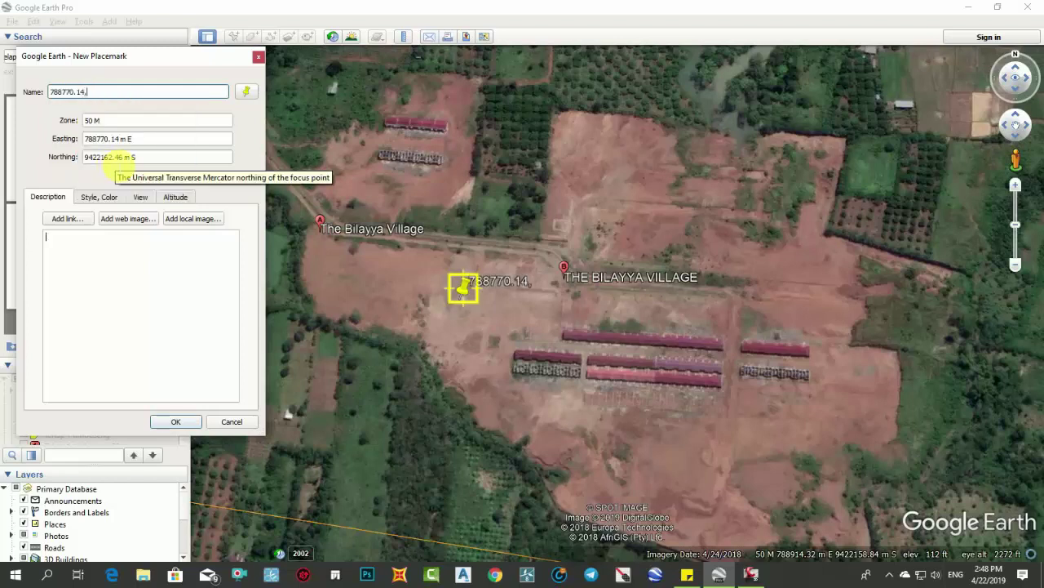
{"action": "key", "text": "Tab"}
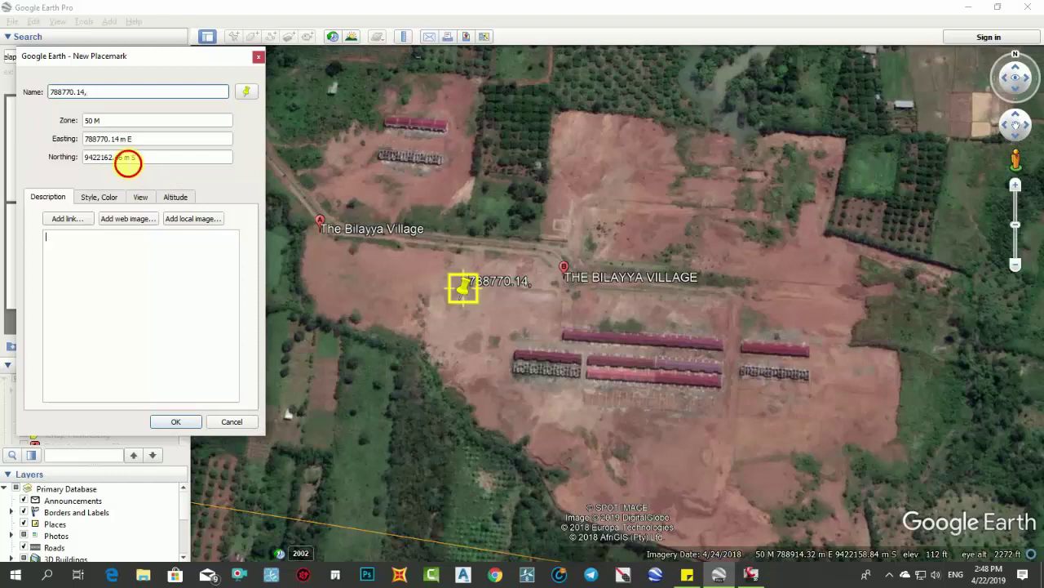
Step: Append the copied northing so the name reads 788770.14,9422162.46
{"action": "left_click_drag", "start_coordinate": [128, 163], "coordinate": [85, 160]}
{"action": "right_click", "coordinate": [92, 158]}
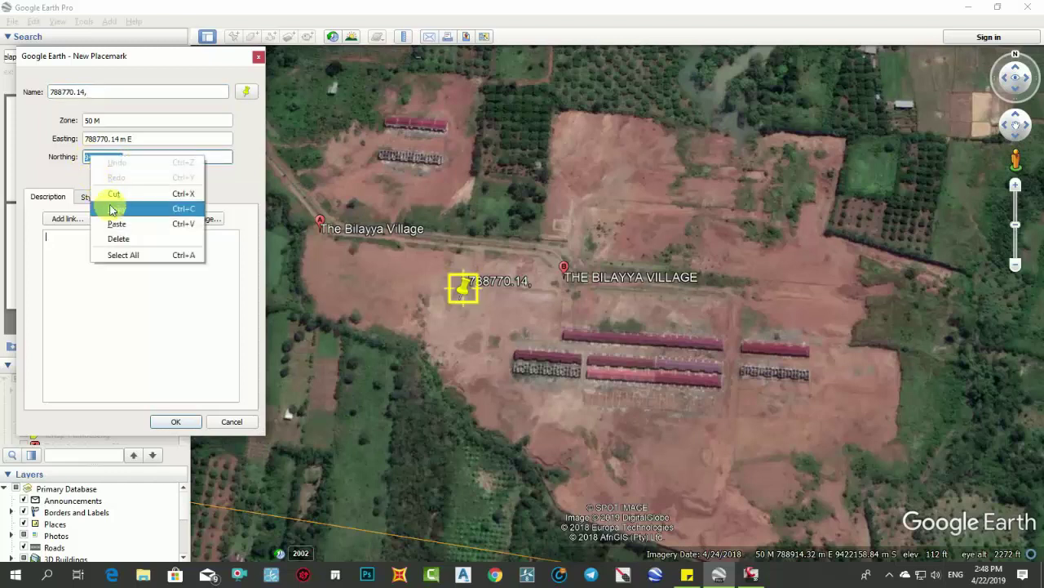
{"action": "left_click", "coordinate": [112, 209]}
{"action": "left_click", "coordinate": [95, 93]}
{"action": "right_click", "coordinate": [96, 96]}
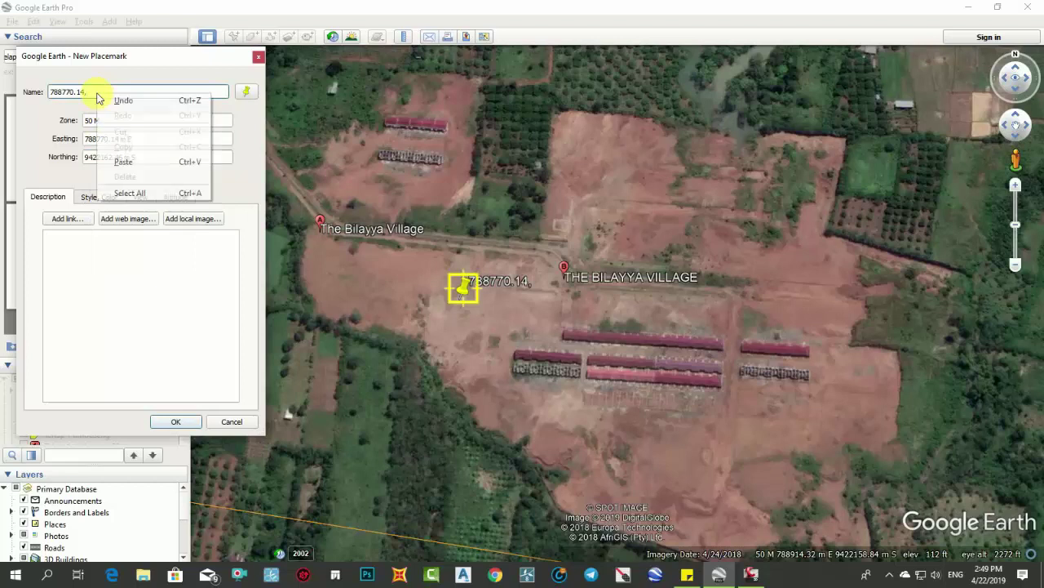
{"action": "left_click", "coordinate": [123, 162]}
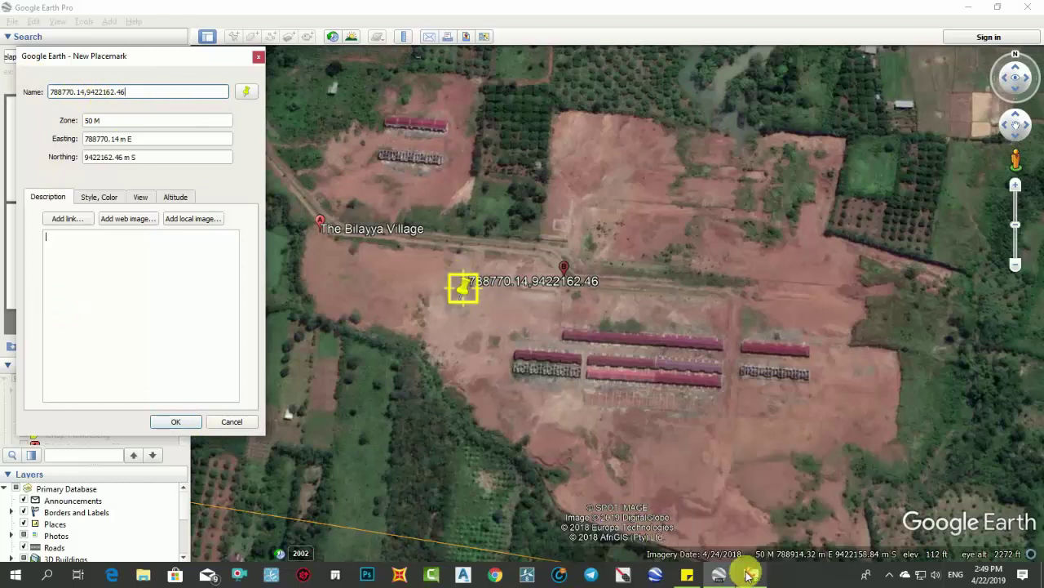
{"action": "left_click", "coordinate": [749, 574]}
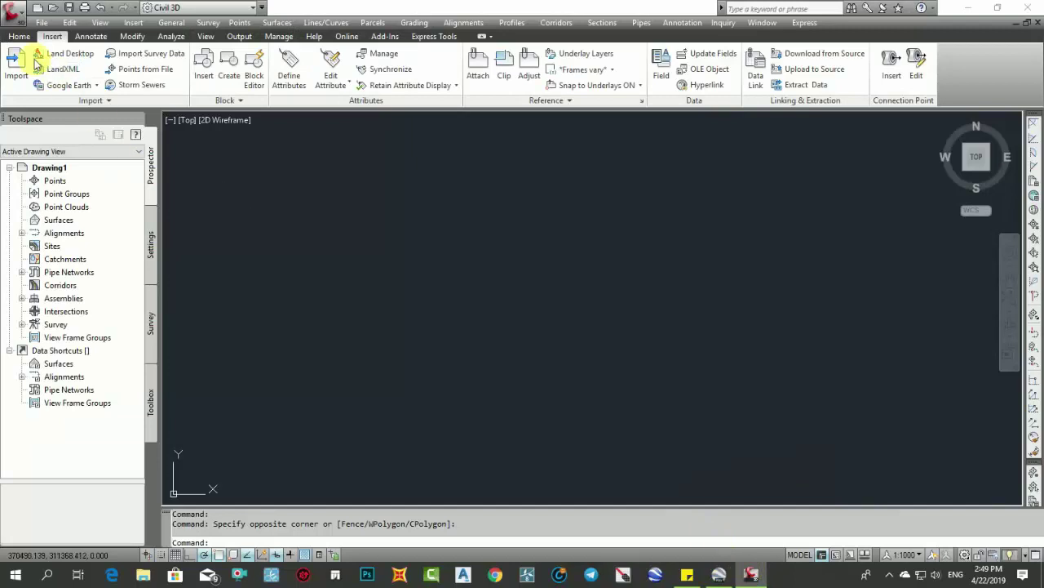
Step: Start the Google Earth Image and Surface import from the Insert tab's Google Earth menu
{"action": "left_click", "coordinate": [97, 85]}
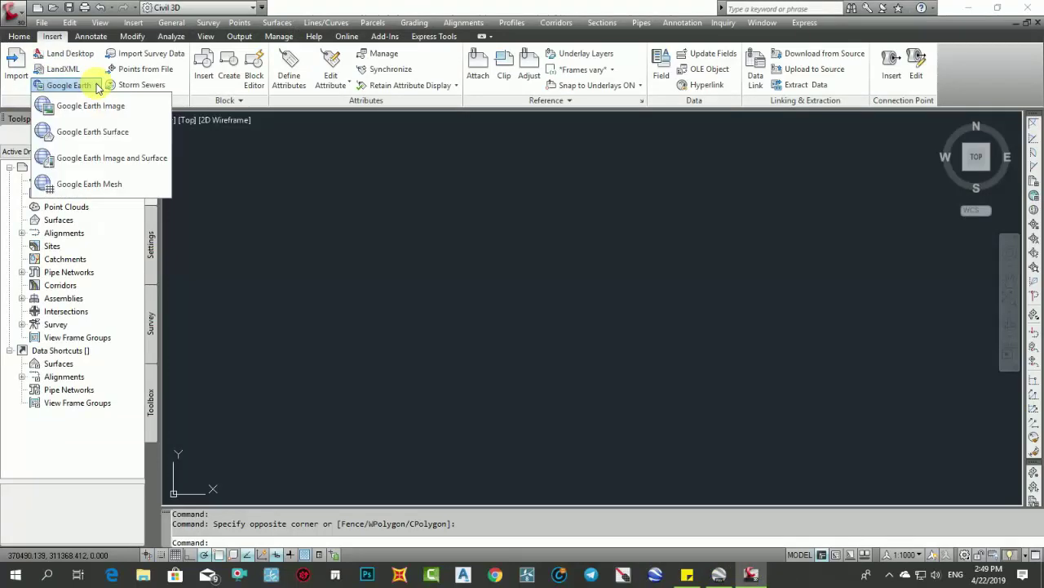
{"action": "left_click", "coordinate": [41, 22]}
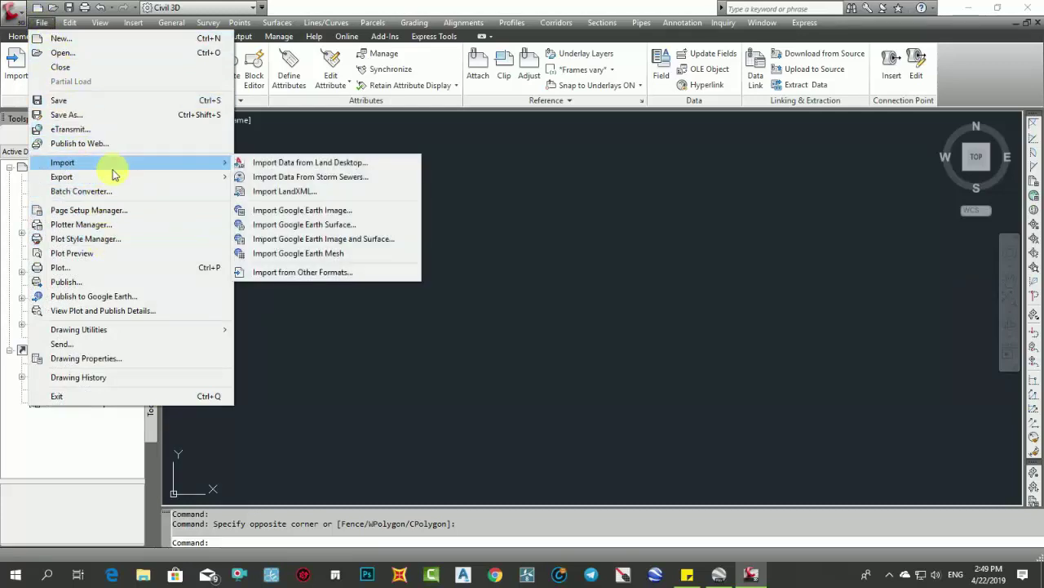
{"action": "mouse_move", "coordinate": [62, 177]}
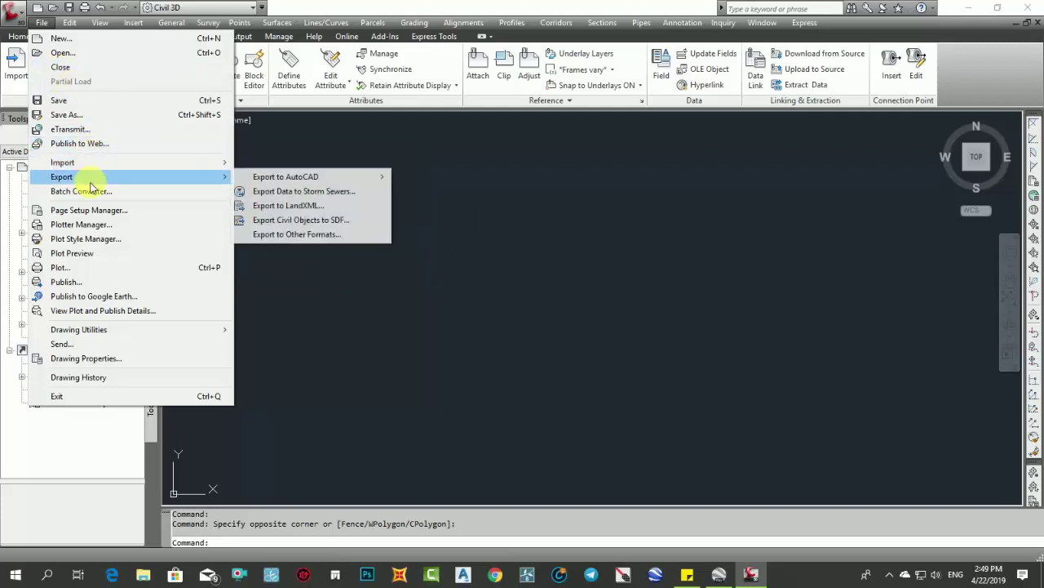
{"action": "left_click", "coordinate": [466, 205]}
{"action": "left_click", "coordinate": [327, 189]}
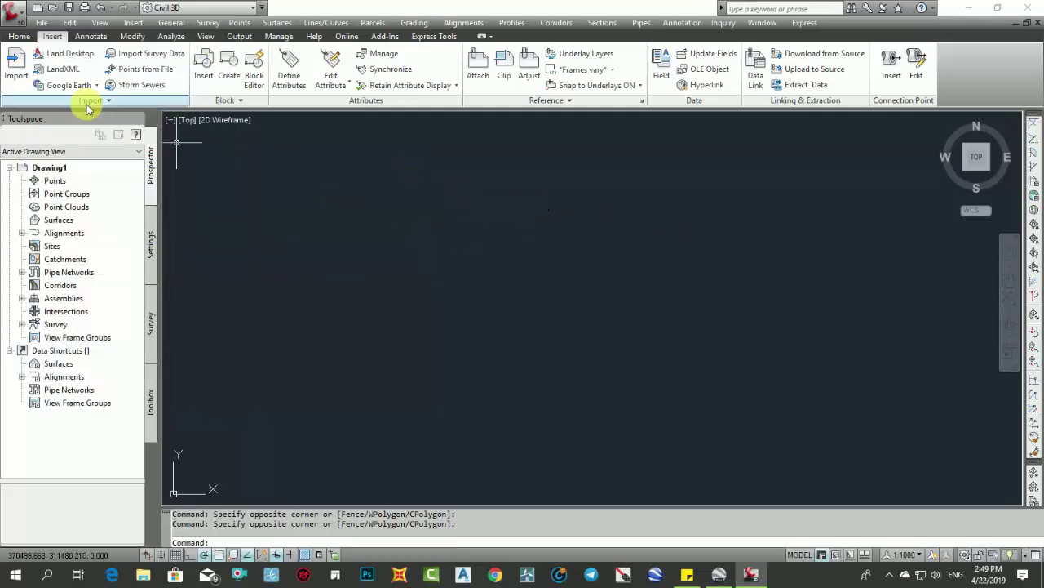
{"action": "left_click", "coordinate": [19, 36]}
{"action": "left_click", "coordinate": [52, 37]}
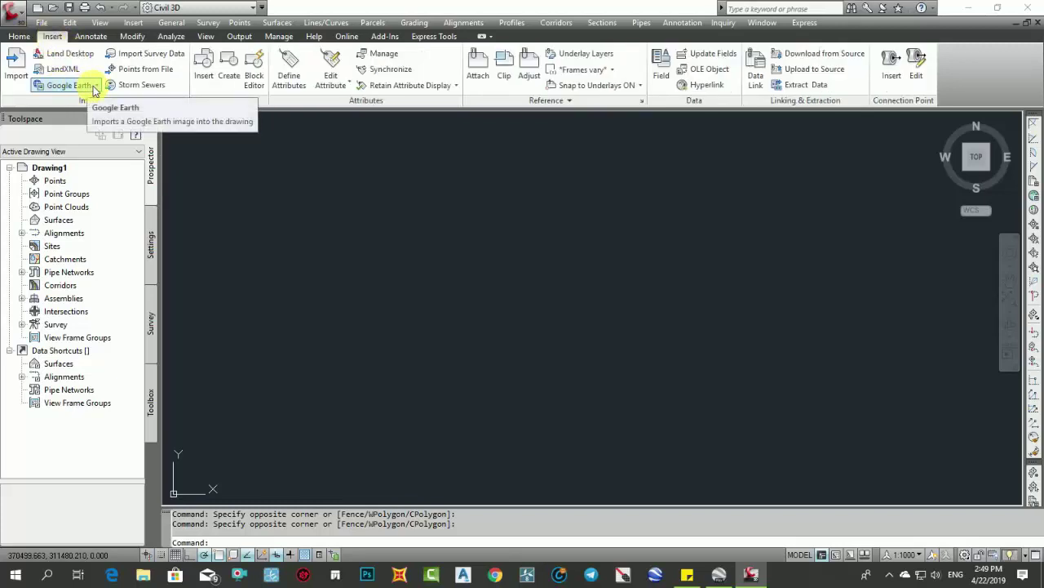
{"action": "left_click", "coordinate": [97, 85]}
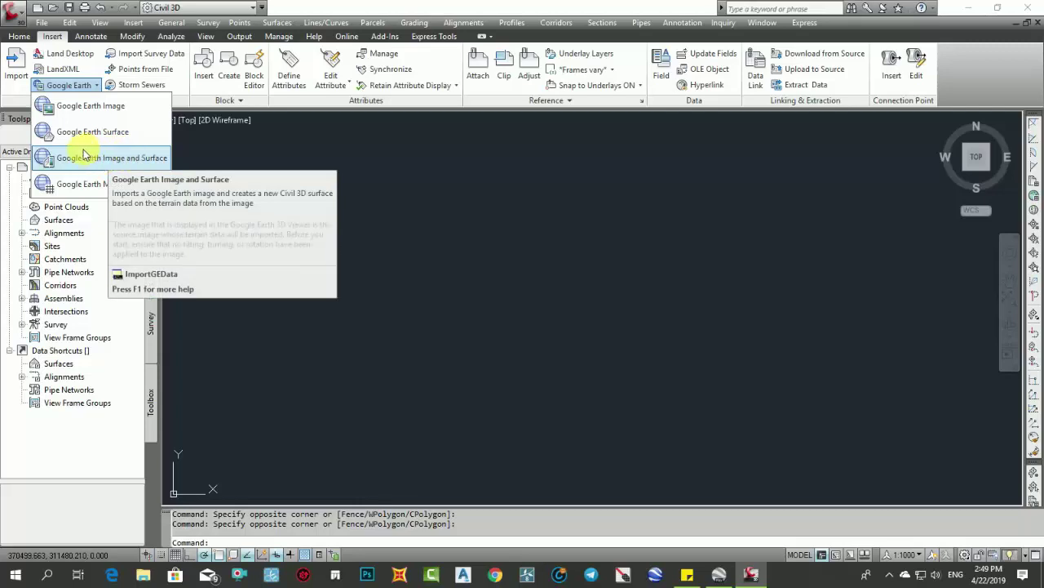
{"action": "mouse_move", "coordinate": [112, 158]}
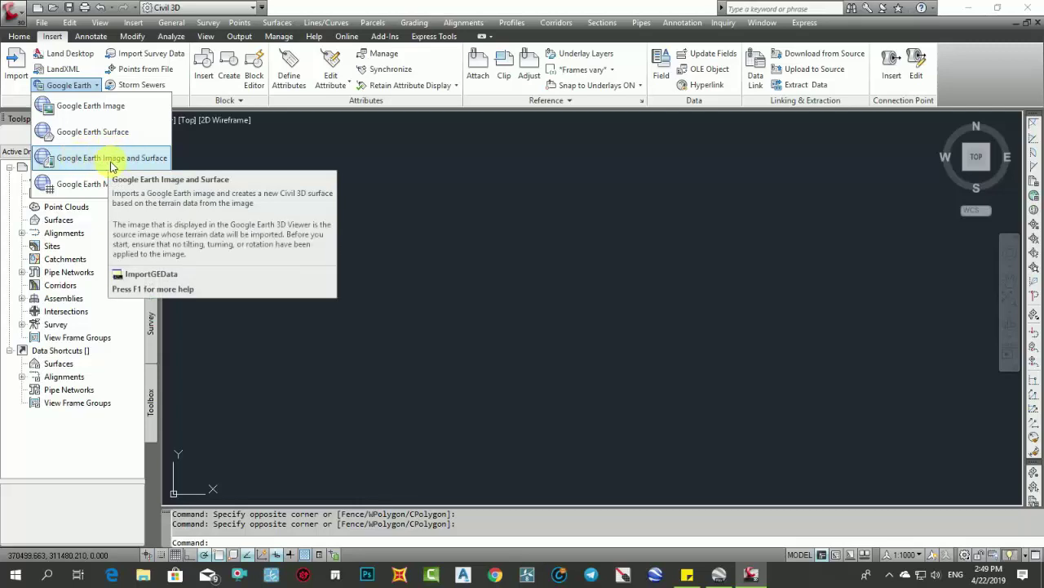
{"action": "left_click", "coordinate": [112, 160]}
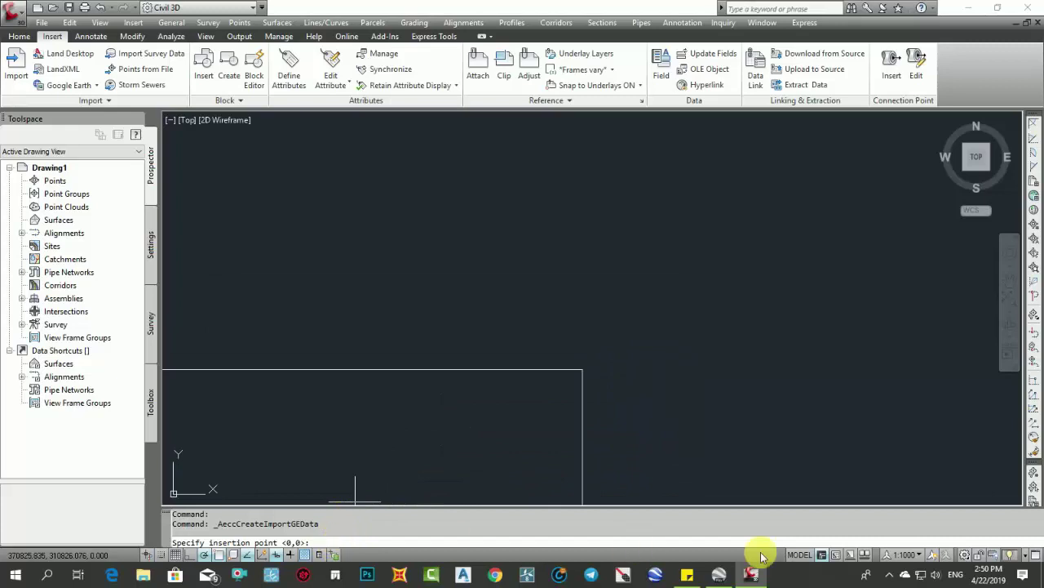
Step: Copy the placemark name 788770.14,9422162.46 in Google Earth Pro
{"action": "left_click", "coordinate": [719, 573]}
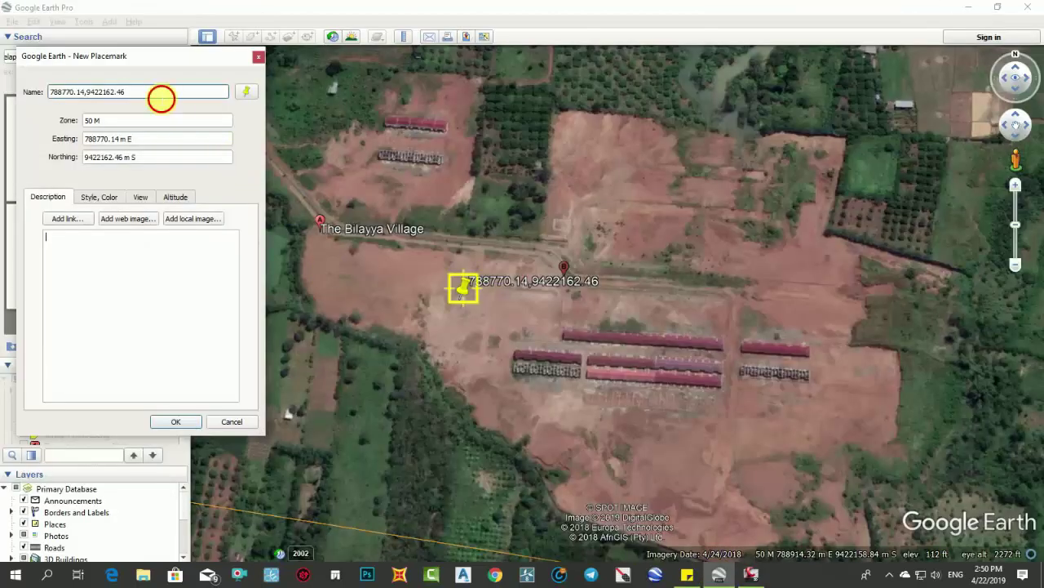
{"action": "left_click_drag", "start_coordinate": [158, 93], "coordinate": [31, 98]}
{"action": "right_click", "coordinate": [92, 91]}
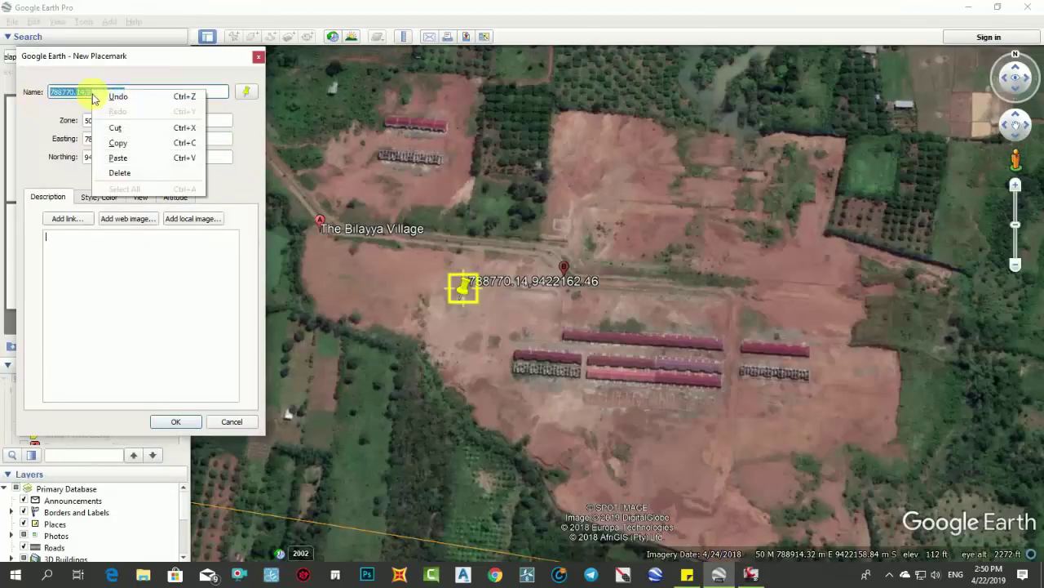
{"action": "left_click", "coordinate": [118, 140]}
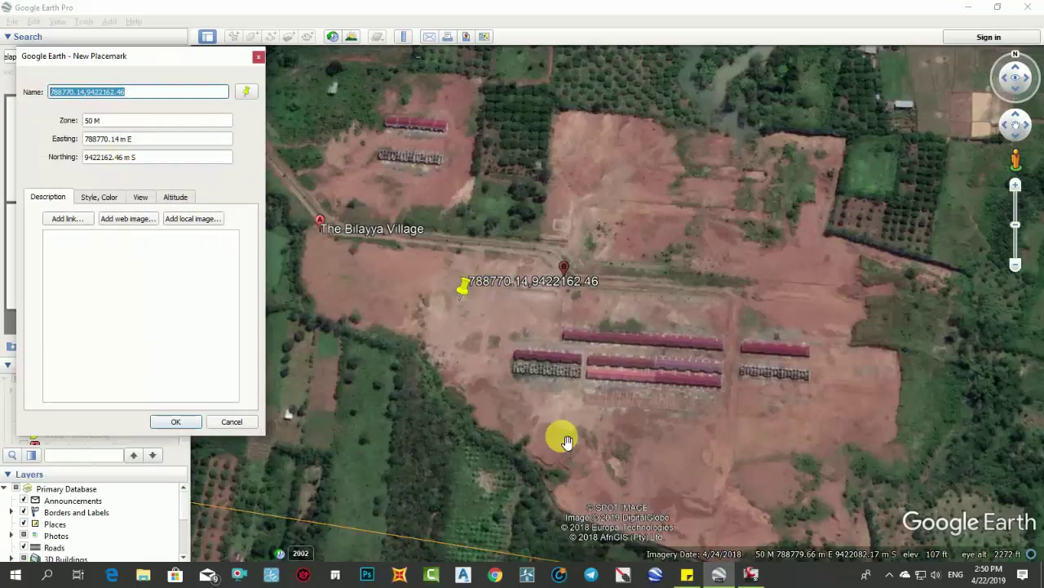
Step: Insert the image at 788770.14,9422162.46 with zero rotation and pan to it
{"action": "left_click", "coordinate": [751, 574]}
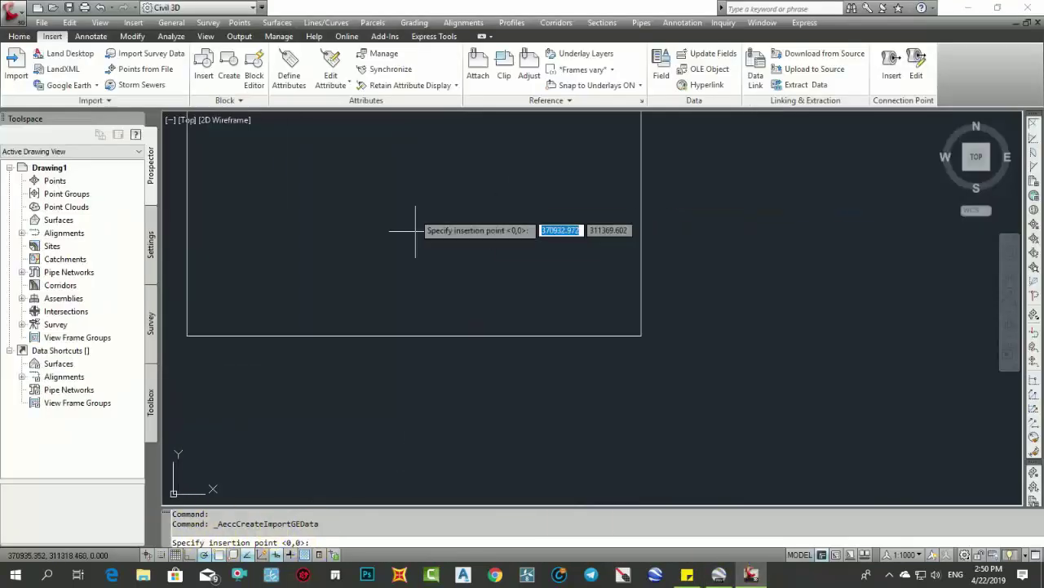
{"action": "right_click", "coordinate": [352, 542]}
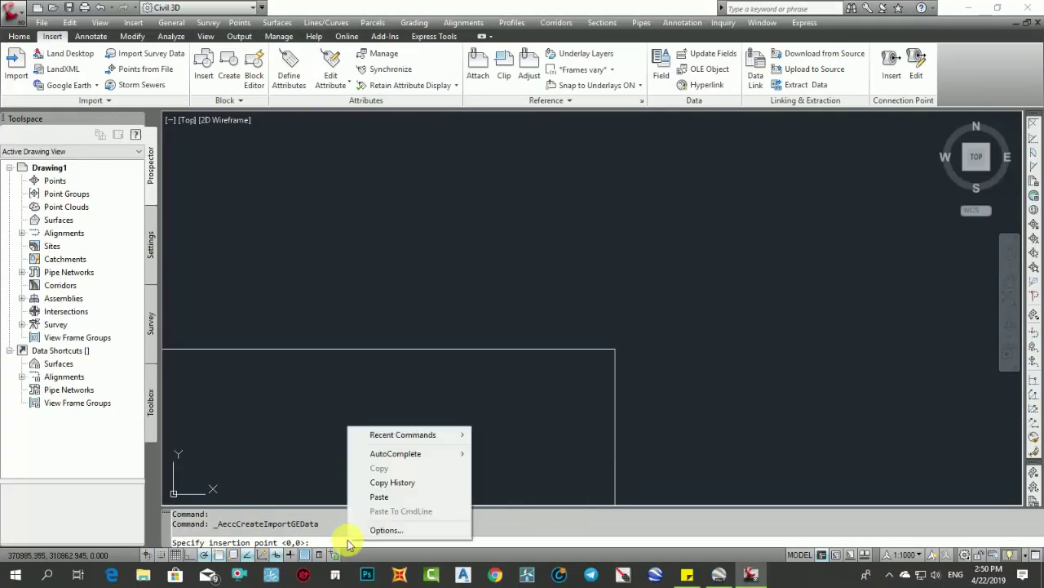
{"action": "left_click", "coordinate": [379, 496]}
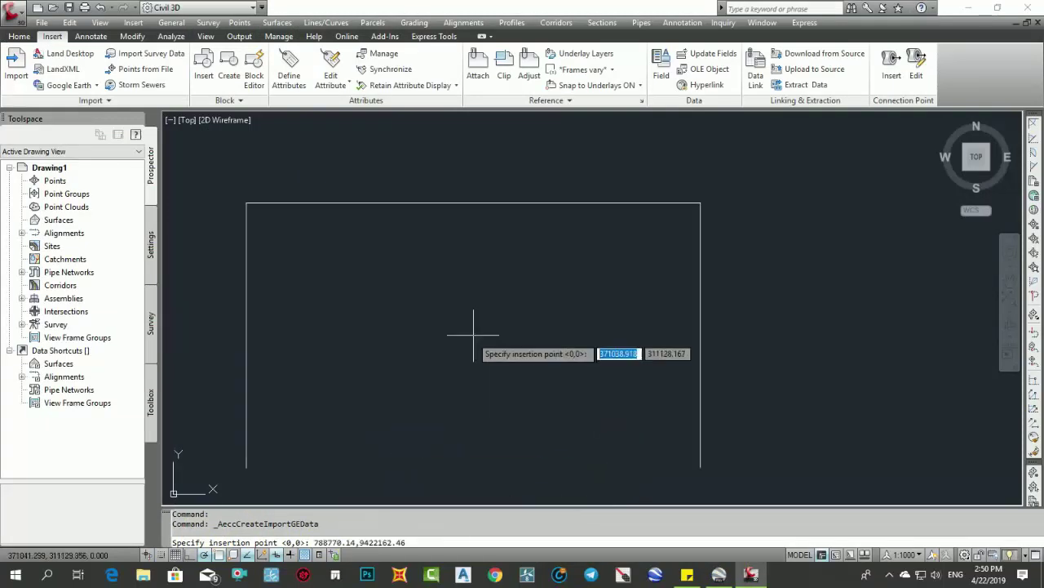
{"action": "key", "text": "Return"}
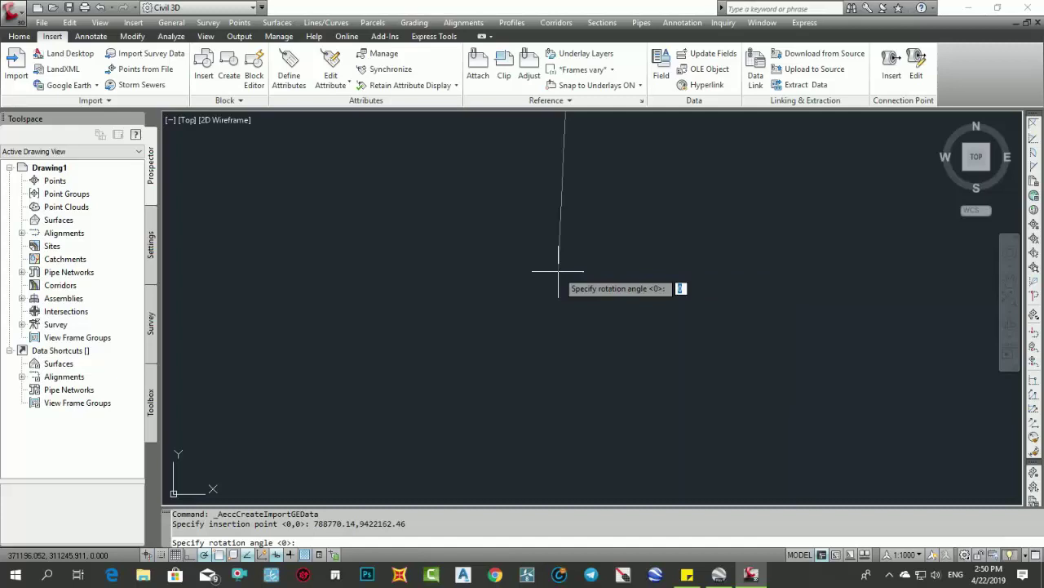
{"action": "key", "text": "Return"}
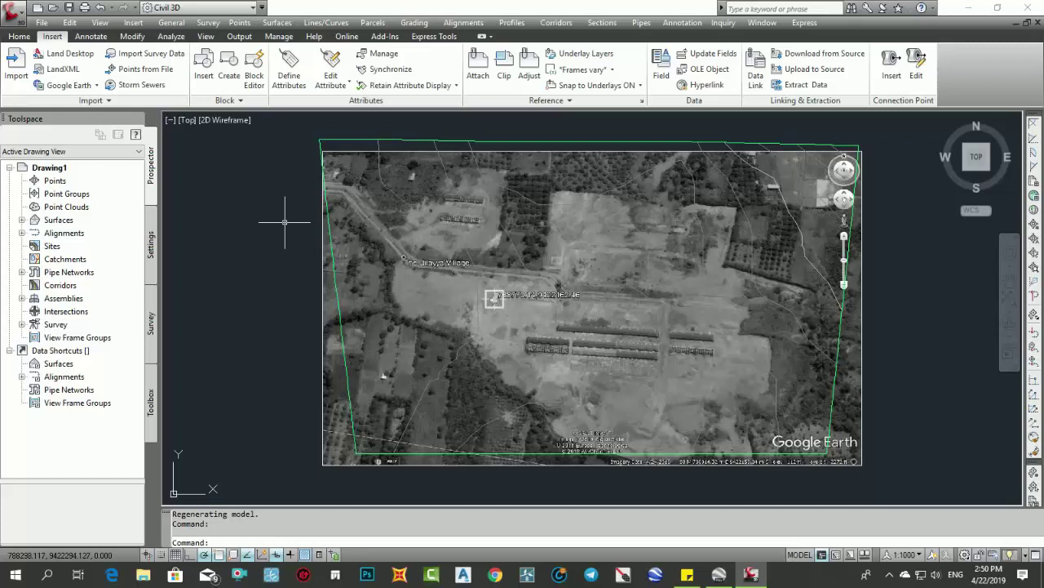
{"action": "middle_click_drag", "start_coordinate": [284, 221], "coordinate": [276, 245]}
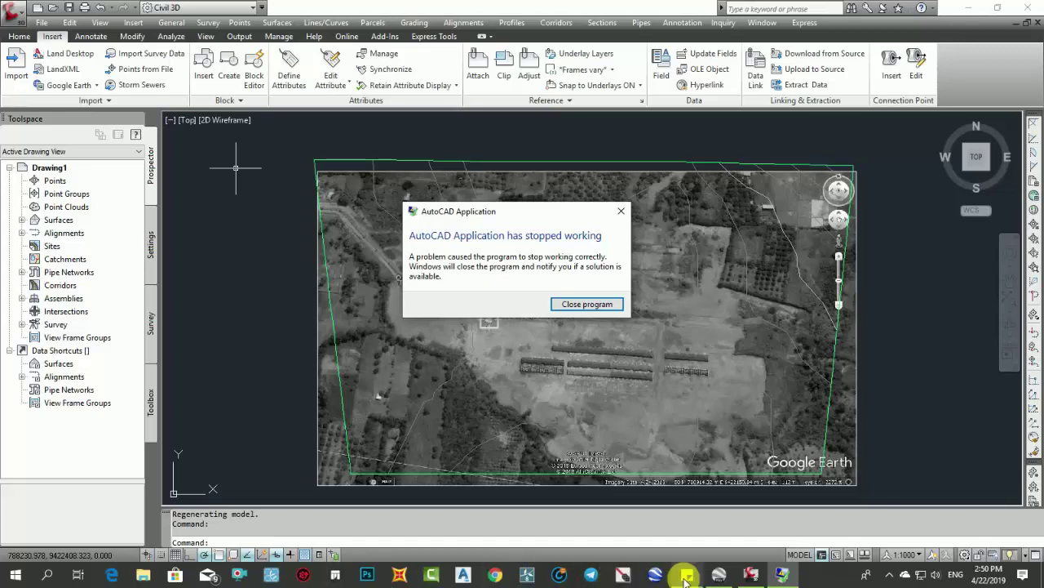
Step: Cancel the Civil 3D crash error report and minimize Google Earth
{"action": "left_click", "coordinate": [785, 573]}
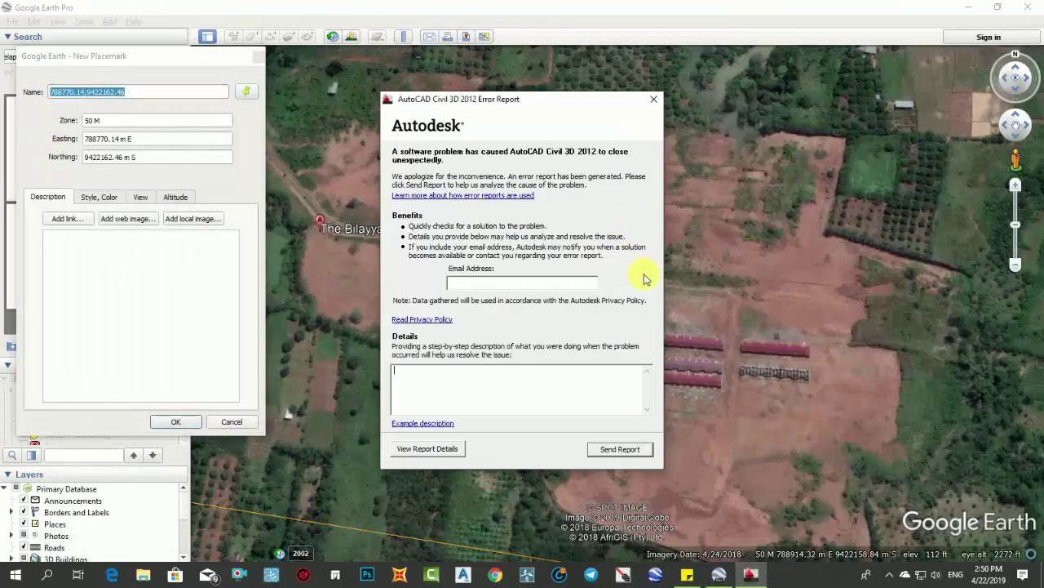
{"action": "left_click", "coordinate": [653, 99]}
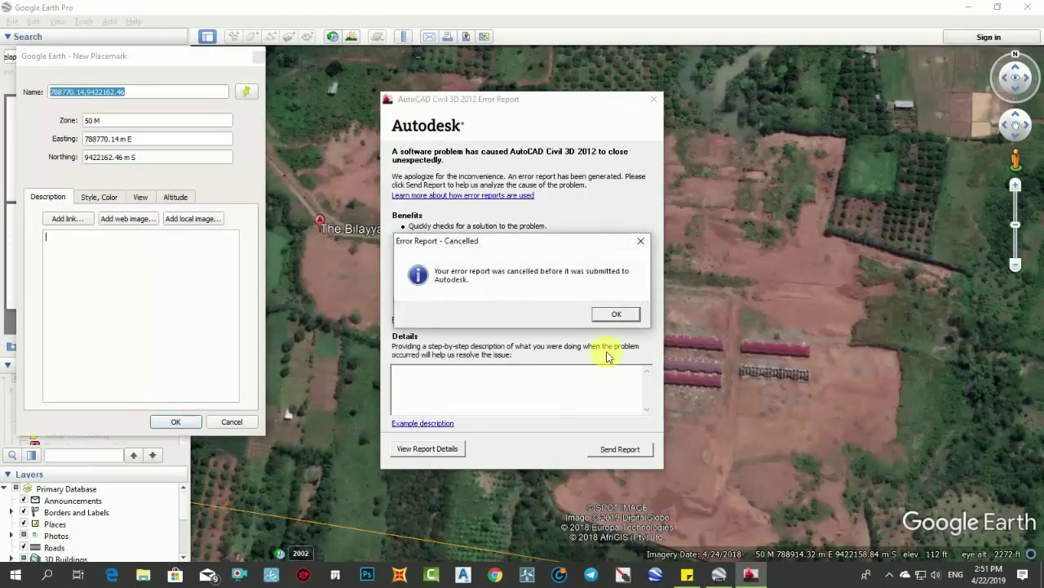
{"action": "left_click", "coordinate": [620, 318]}
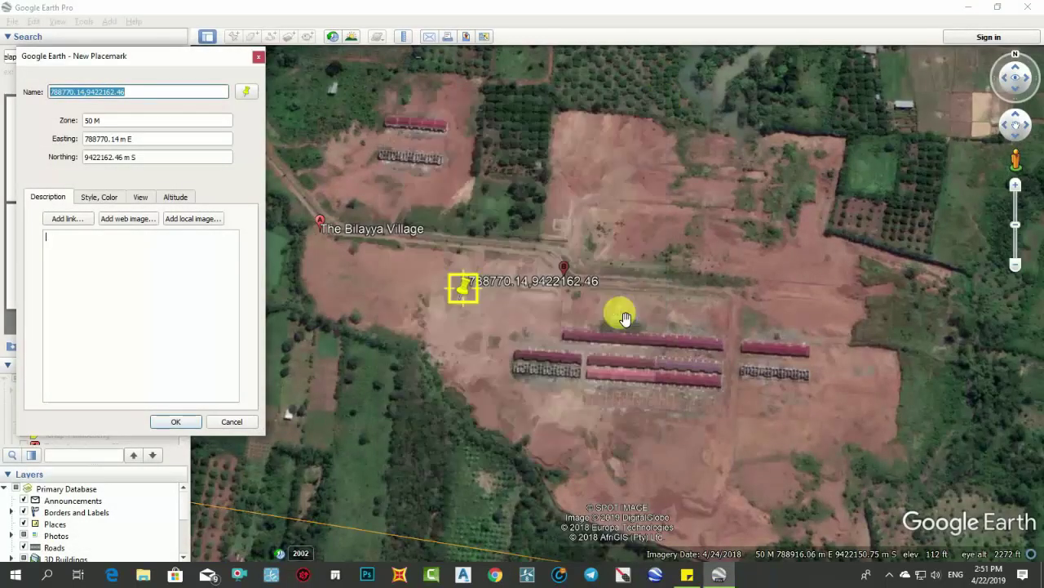
{"action": "left_click", "coordinate": [966, 7]}
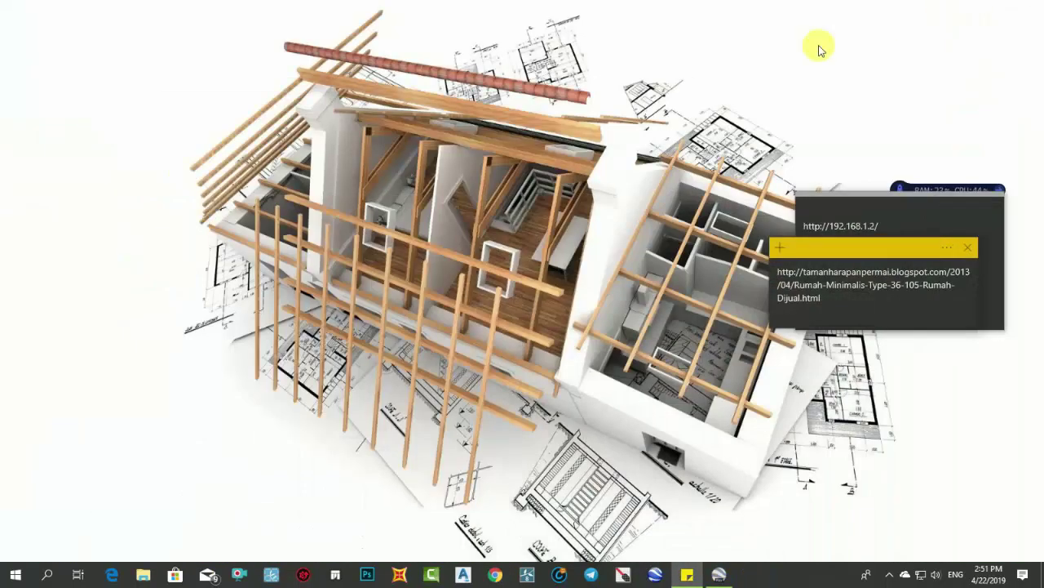
Step: Refresh the desktop and make its icons visible
{"action": "right_click", "coordinate": [204, 135]}
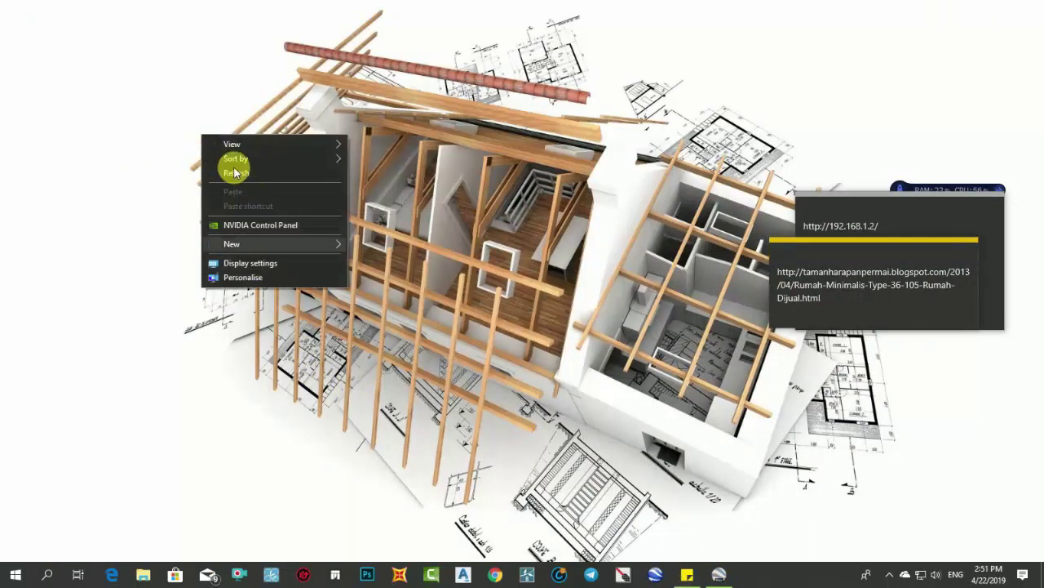
{"action": "left_click", "coordinate": [236, 173]}
{"action": "right_click", "coordinate": [408, 136]}
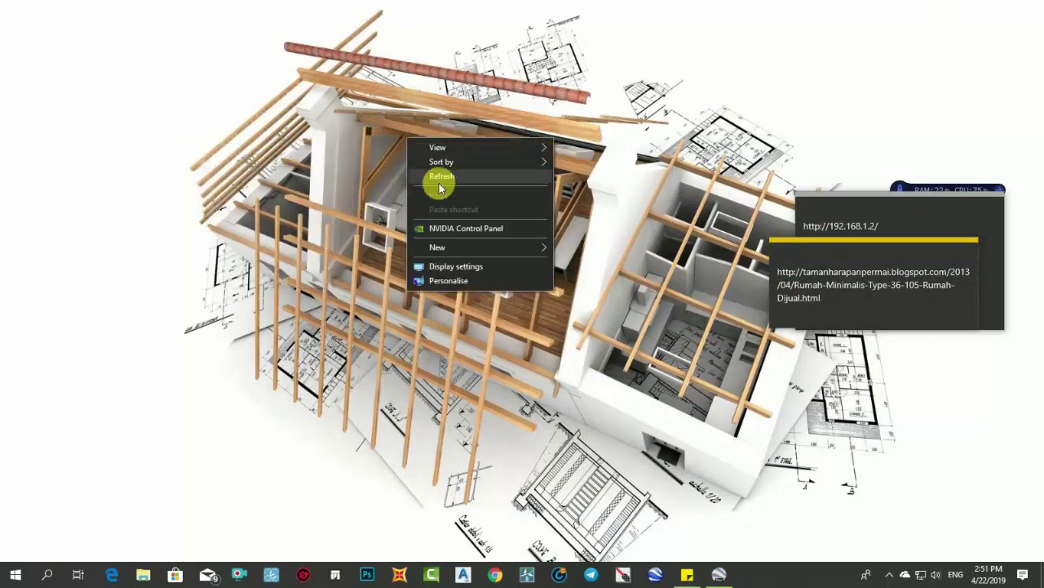
{"action": "left_click", "coordinate": [440, 172]}
{"action": "right_click", "coordinate": [760, 76]}
{"action": "mouse_move", "coordinate": [829, 85]}
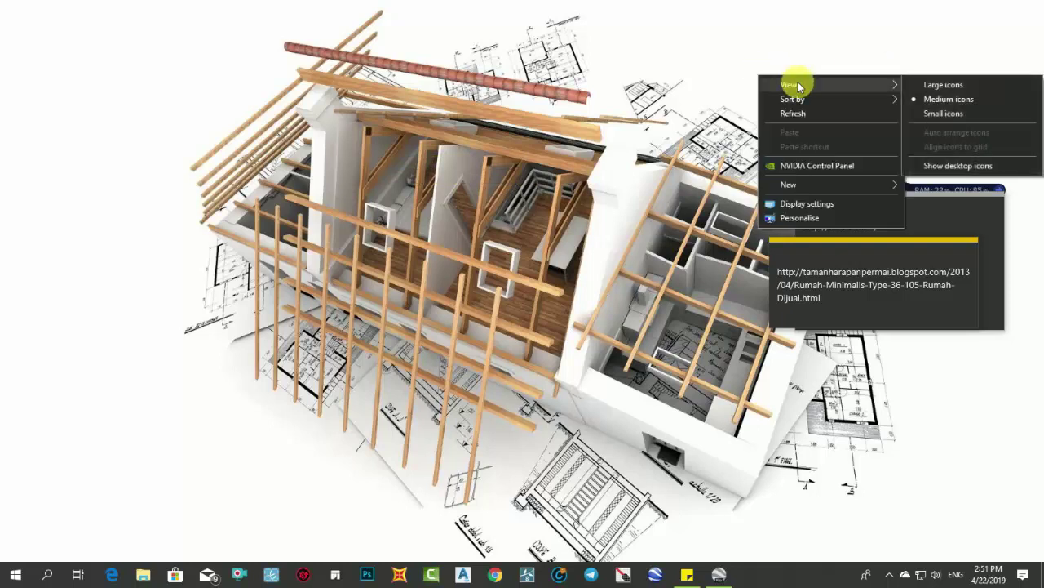
{"action": "left_click", "coordinate": [947, 166]}
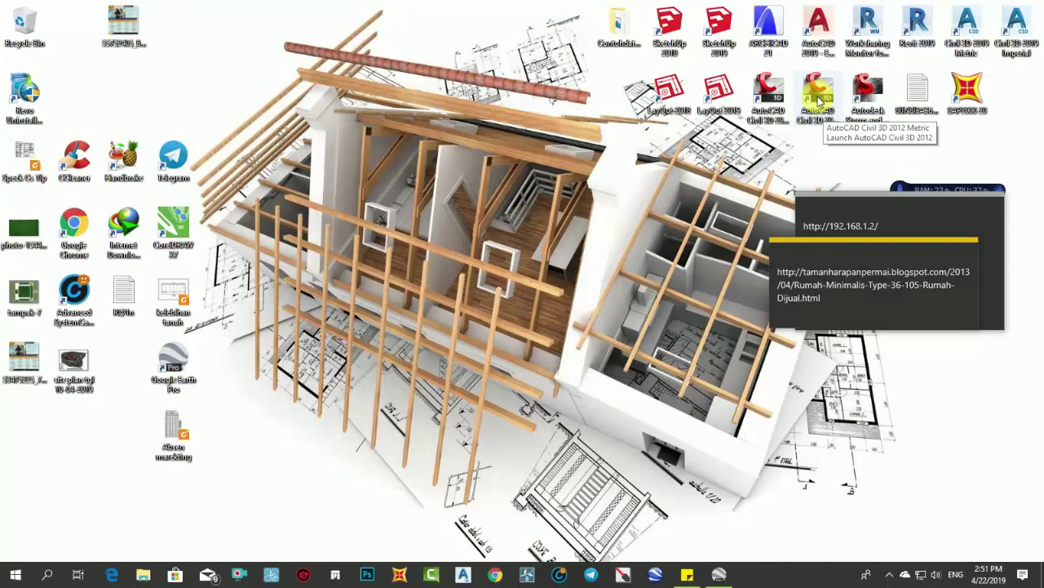
Step: Launch AutoCAD Civil 3D 2012 Metric from its desktop shortcut, then hide the icons again
{"action": "left_click", "coordinate": [818, 96]}
{"action": "right_click", "coordinate": [818, 96]}
{"action": "left_click", "coordinate": [843, 105]}
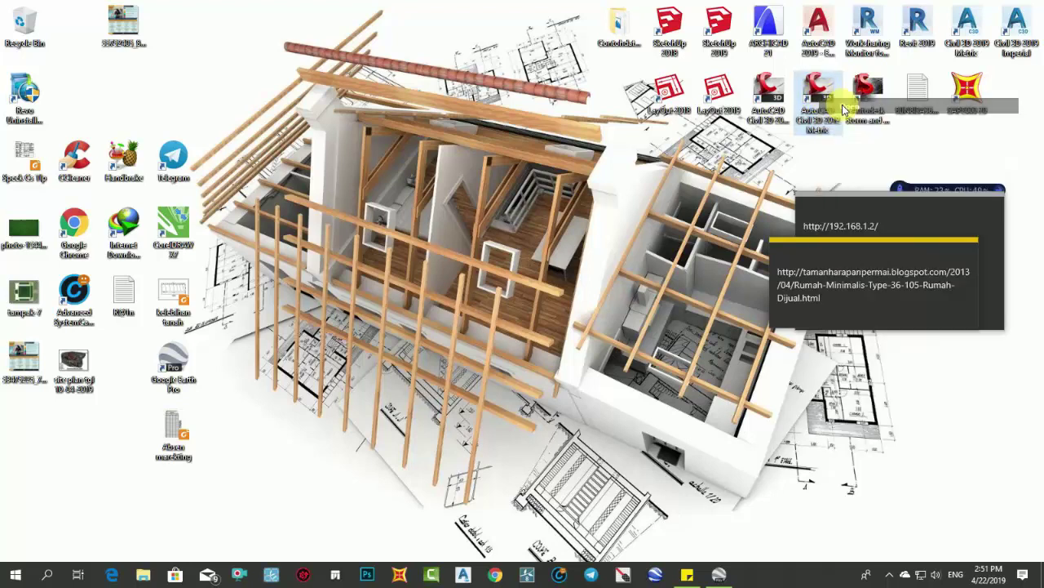
{"action": "right_click", "coordinate": [409, 55]}
{"action": "mouse_move", "coordinate": [434, 65]}
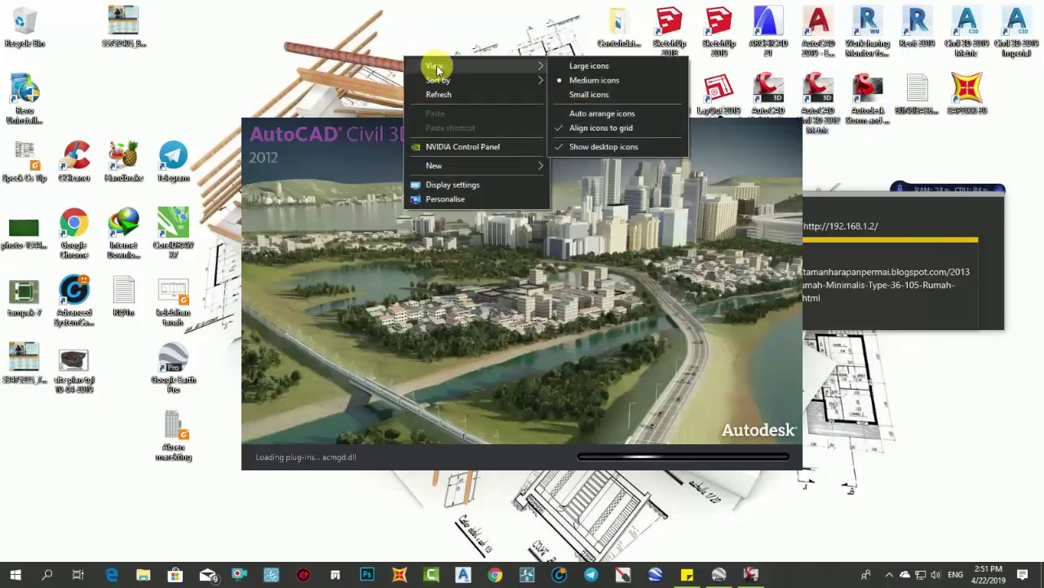
{"action": "left_click", "coordinate": [616, 145]}
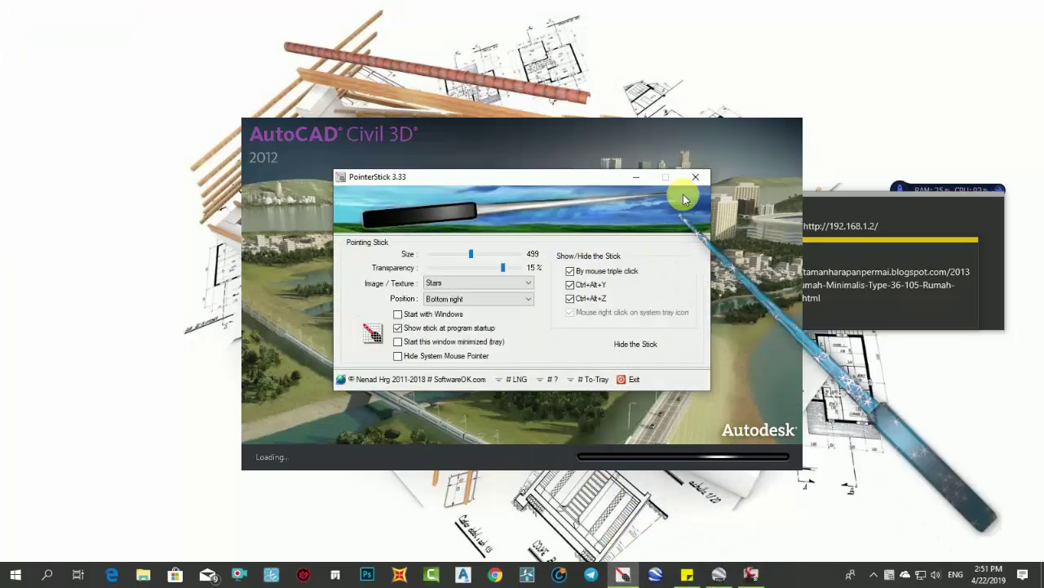
{"action": "left_click", "coordinate": [637, 178]}
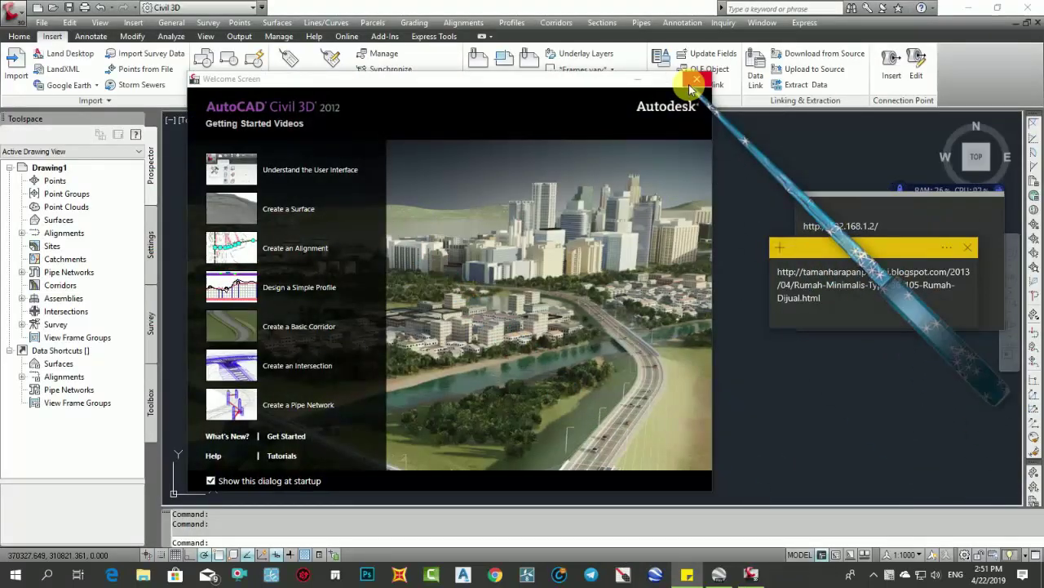
Step: Close the welcome screen and start the Google Earth Image and Surface import
{"action": "left_click", "coordinate": [692, 82]}
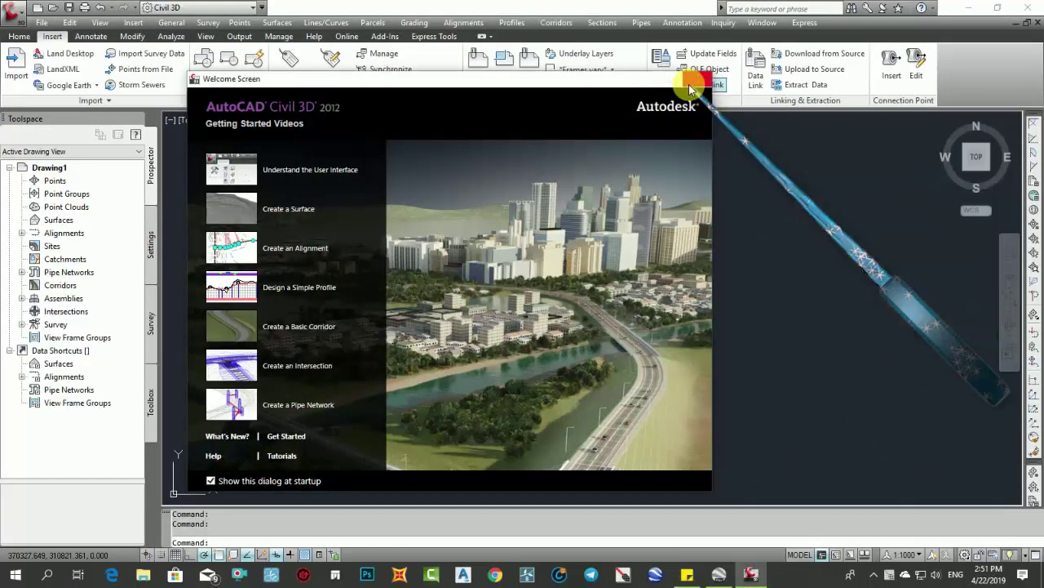
{"action": "left_click", "coordinate": [281, 220]}
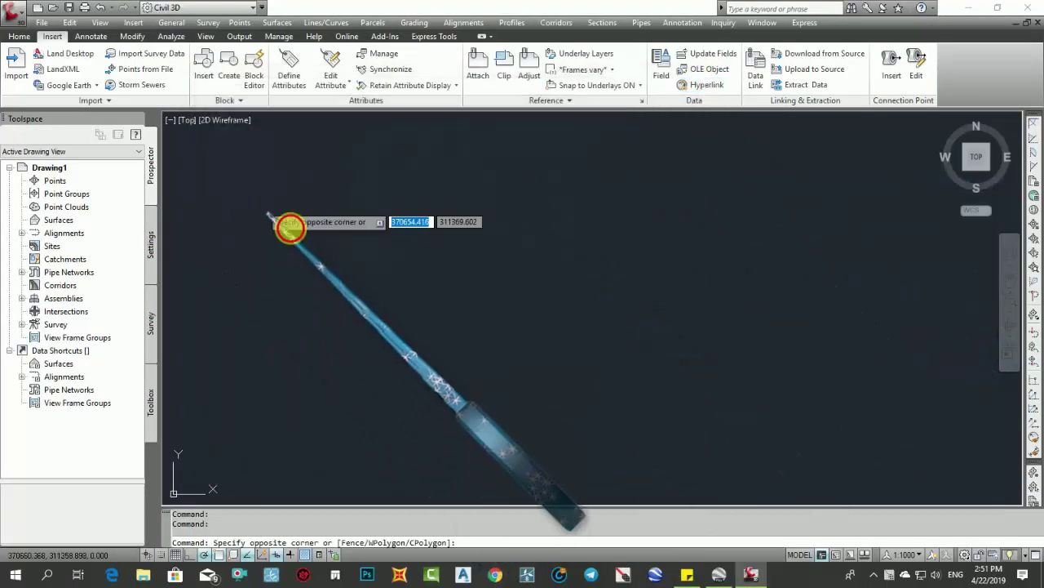
{"action": "left_click", "coordinate": [377, 263]}
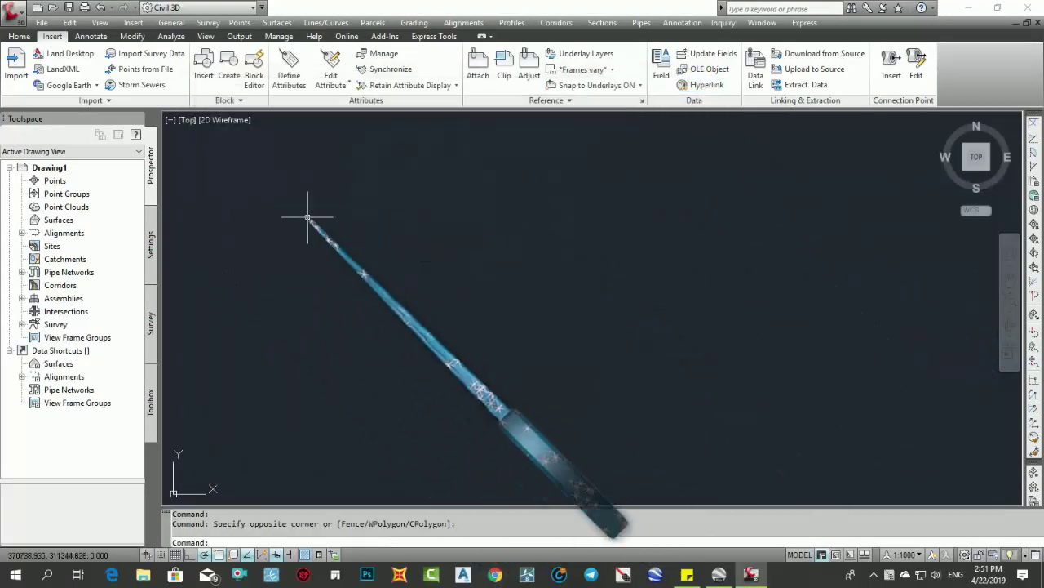
{"action": "left_click", "coordinate": [95, 85]}
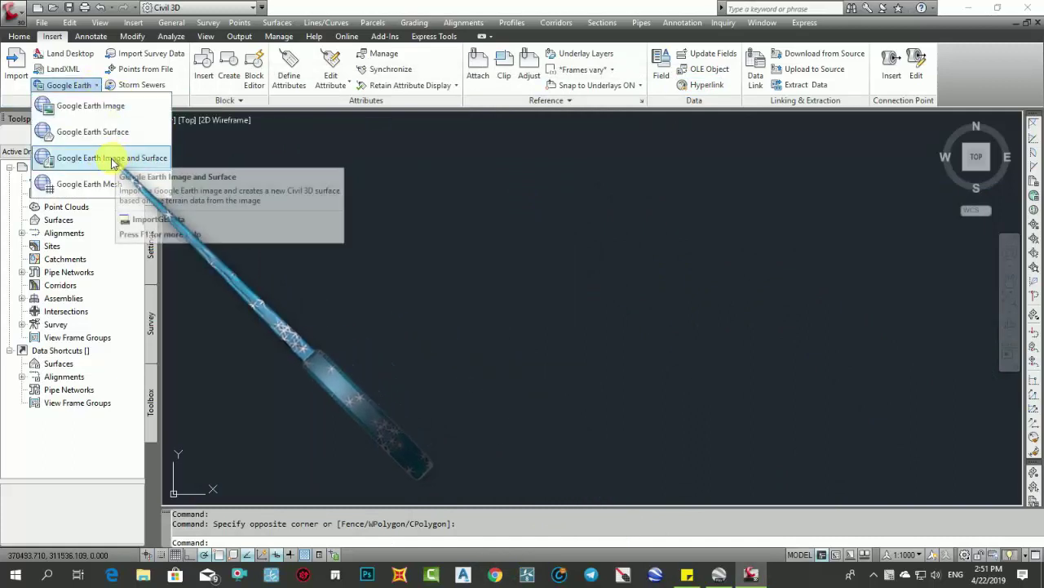
{"action": "left_click", "coordinate": [106, 157]}
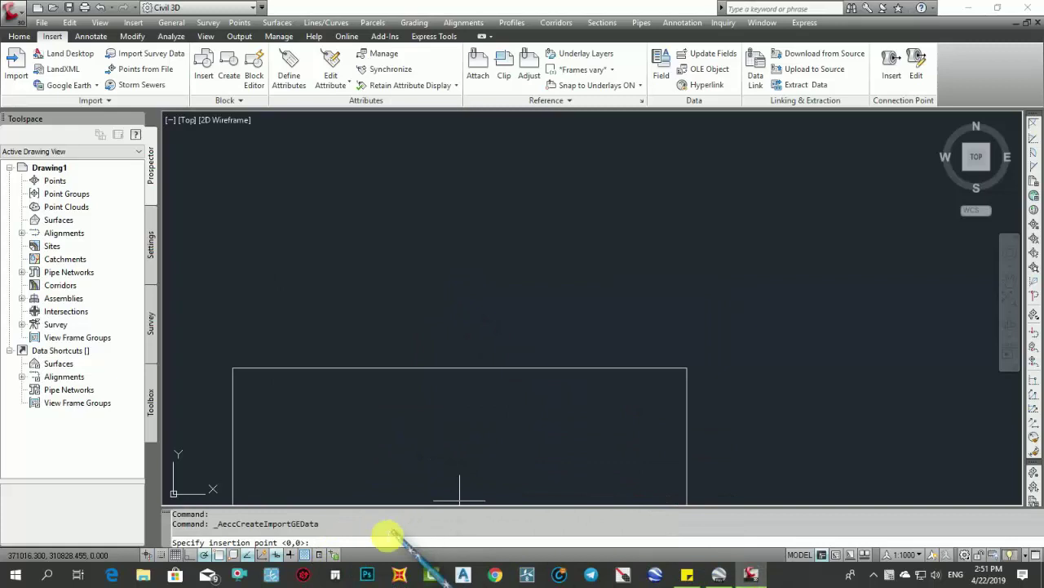
Step: Paste the placemark coordinates 788770.14,9422162.46 as the insertion point, keeping zero rotation
{"action": "left_click", "coordinate": [719, 576]}
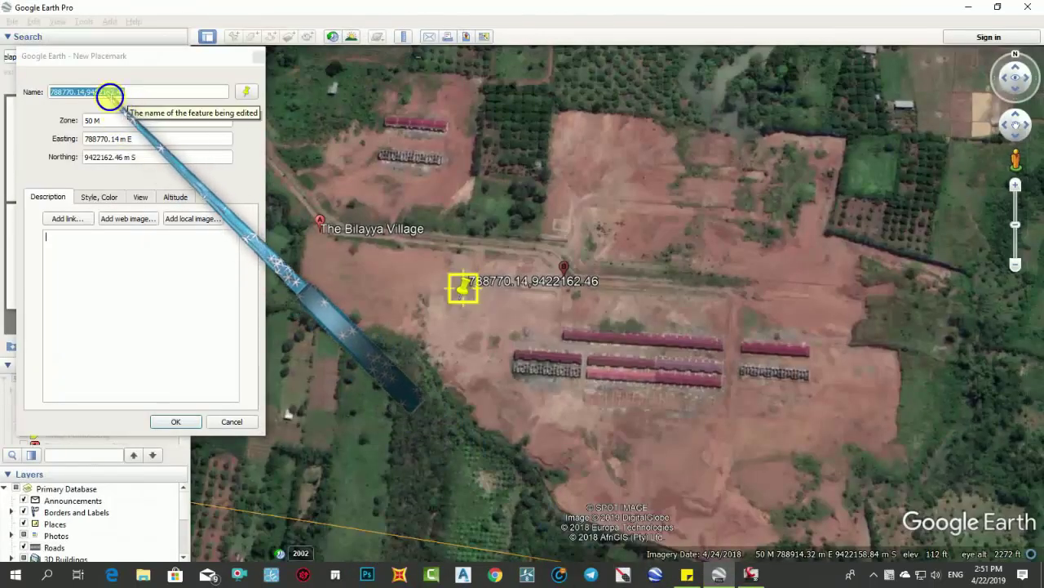
{"action": "right_click", "coordinate": [110, 96]}
{"action": "left_click", "coordinate": [131, 141]}
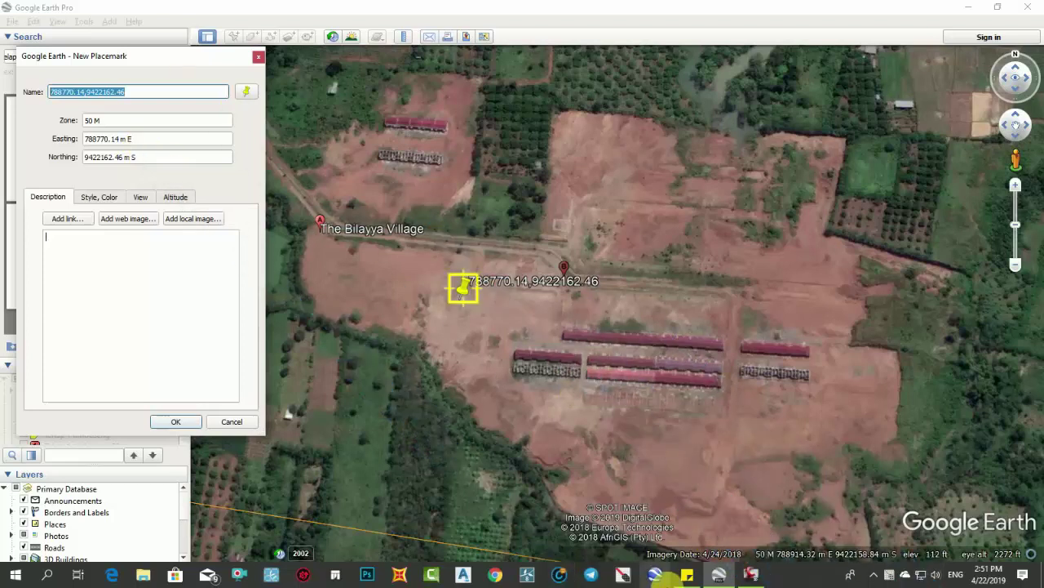
{"action": "left_click", "coordinate": [751, 576]}
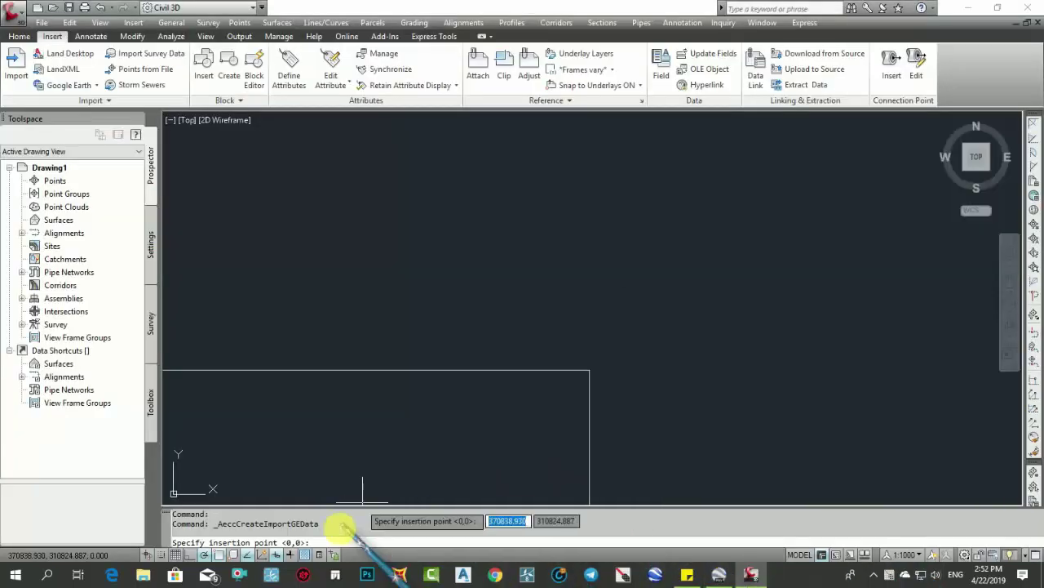
{"action": "right_click", "coordinate": [331, 545]}
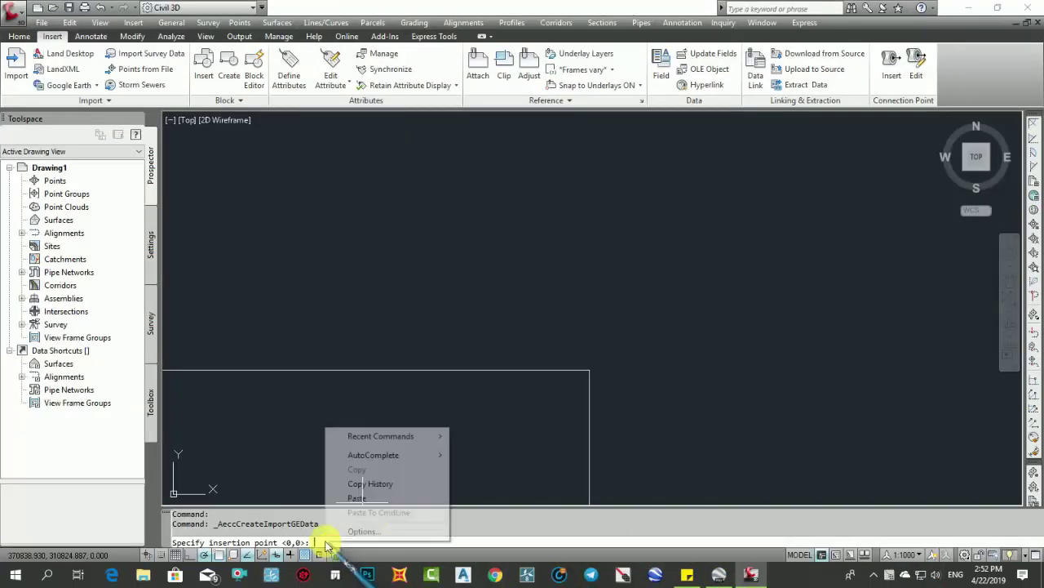
{"action": "left_click", "coordinate": [355, 499]}
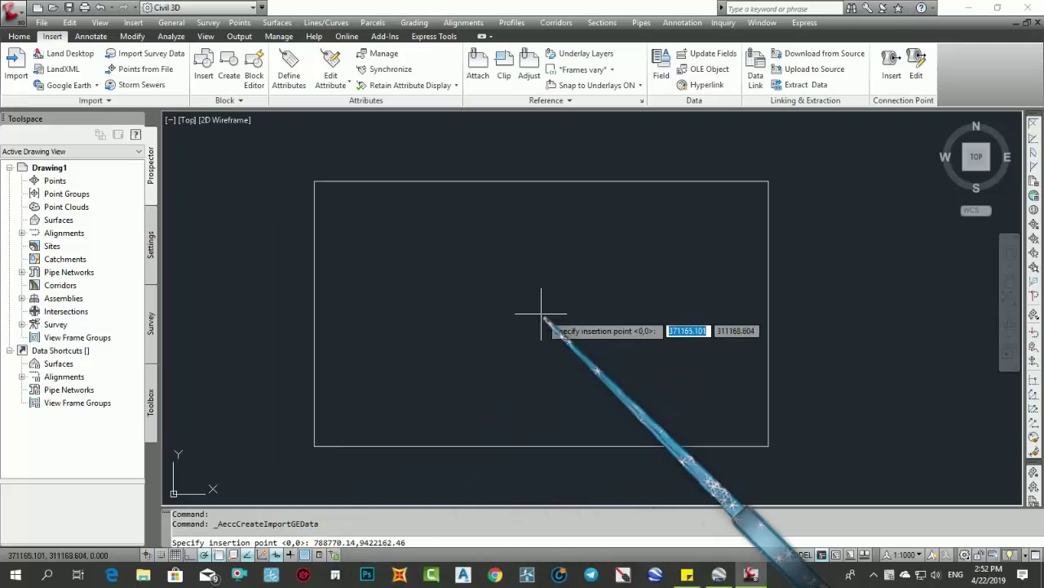
{"action": "key", "text": "Return"}
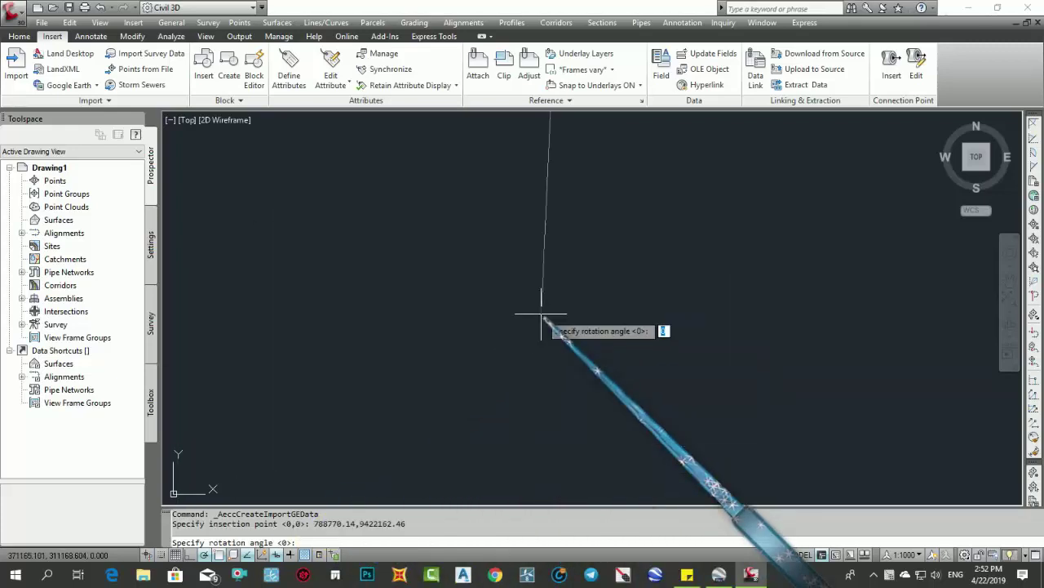
{"action": "key", "text": "Return"}
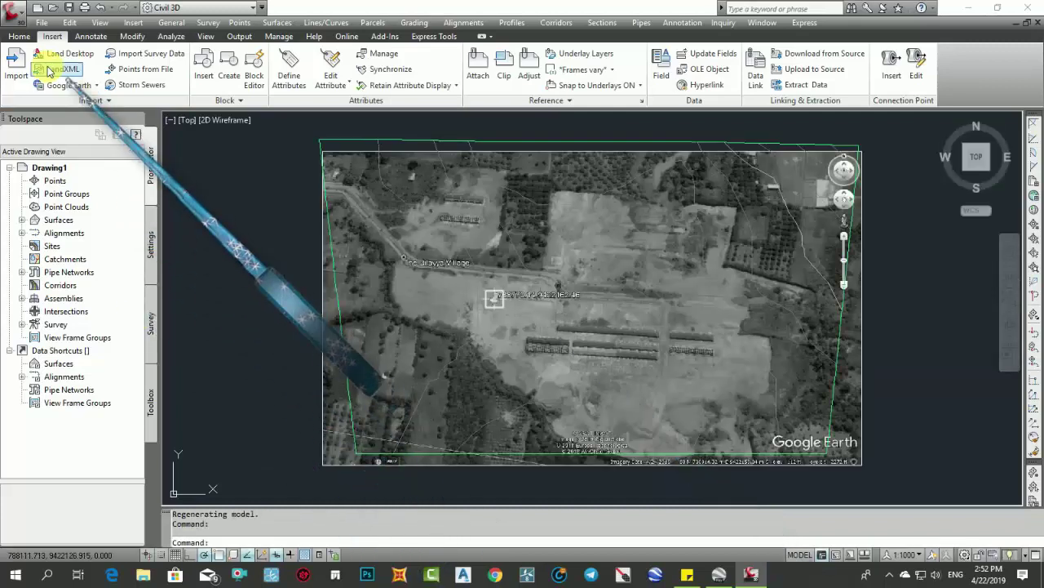
Step: Save the drawing on the PT KARYA drive as 'data googgle earth Bilayya village' (AutoCAD 2010 DWG)
{"action": "left_click", "coordinate": [66, 9]}
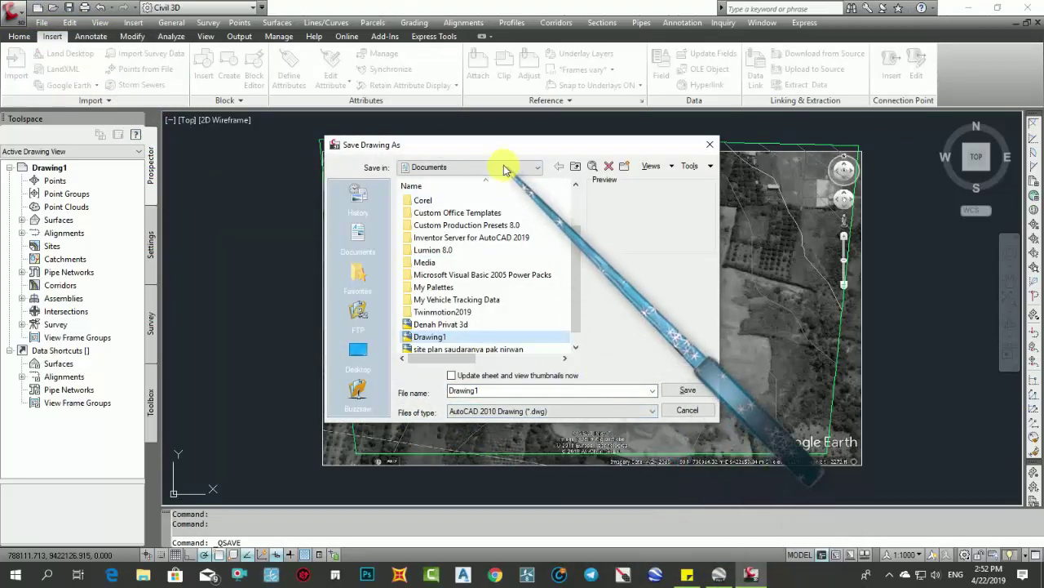
{"action": "left_click", "coordinate": [503, 166]}
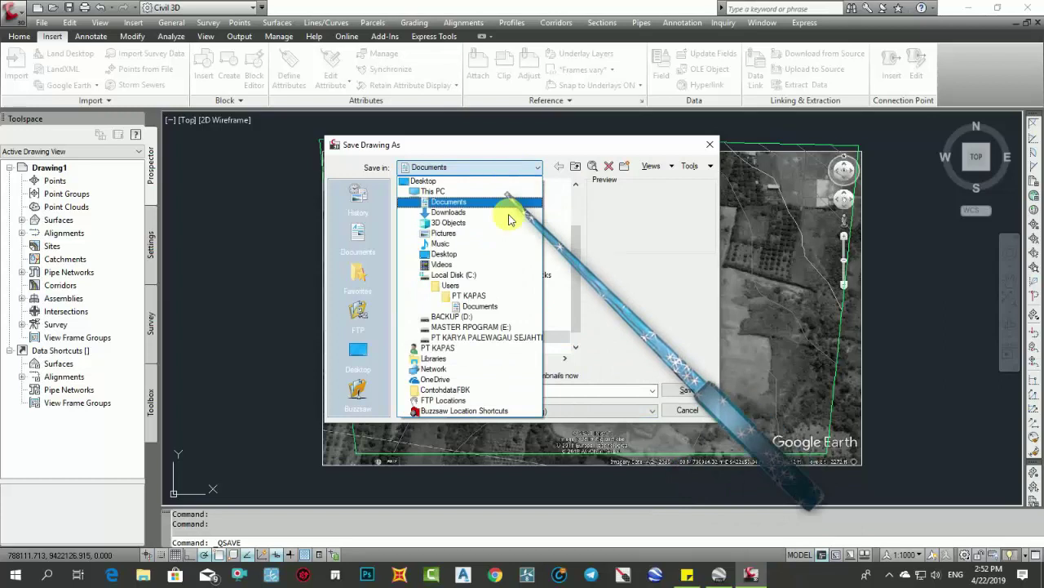
{"action": "left_click", "coordinate": [504, 337]}
{"action": "type", "text": "data googgle earth Blayya village"}
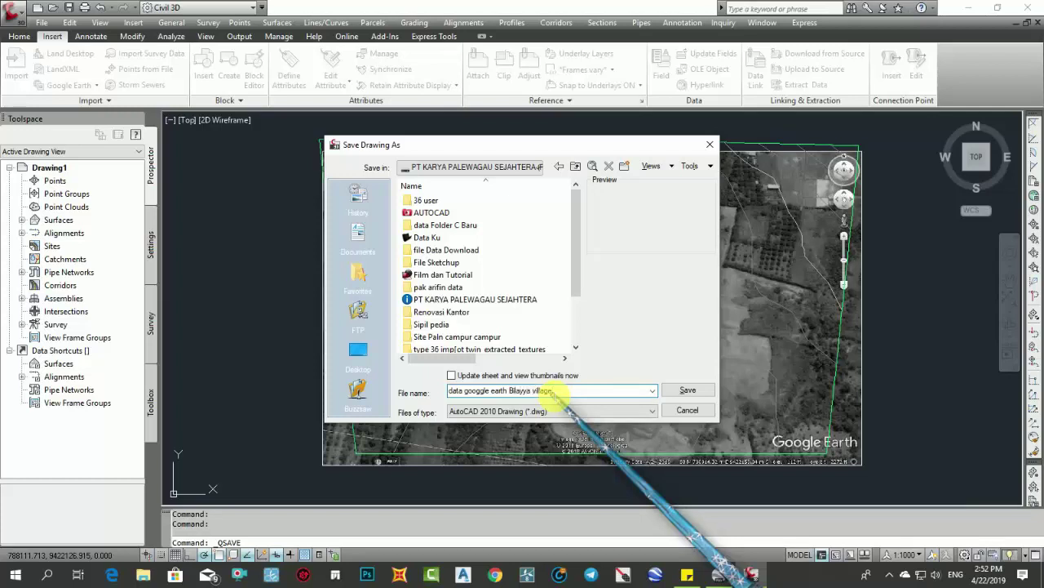
{"action": "left_click", "coordinate": [684, 389]}
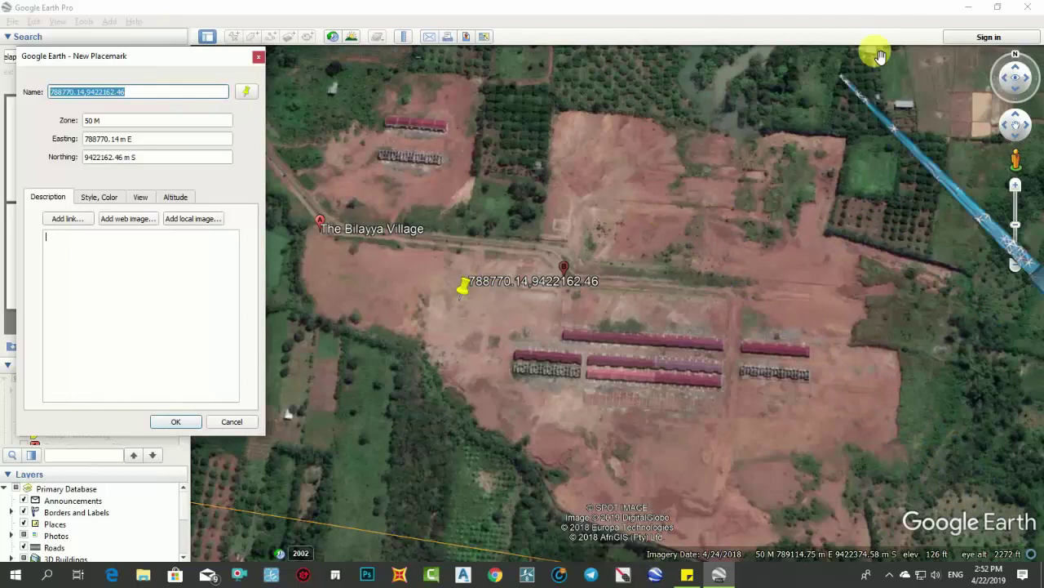
Step: Confirm the placemark, set coordinate display to Universal Transverse Mercator, then minimize Google Earth
{"action": "left_click", "coordinate": [180, 421]}
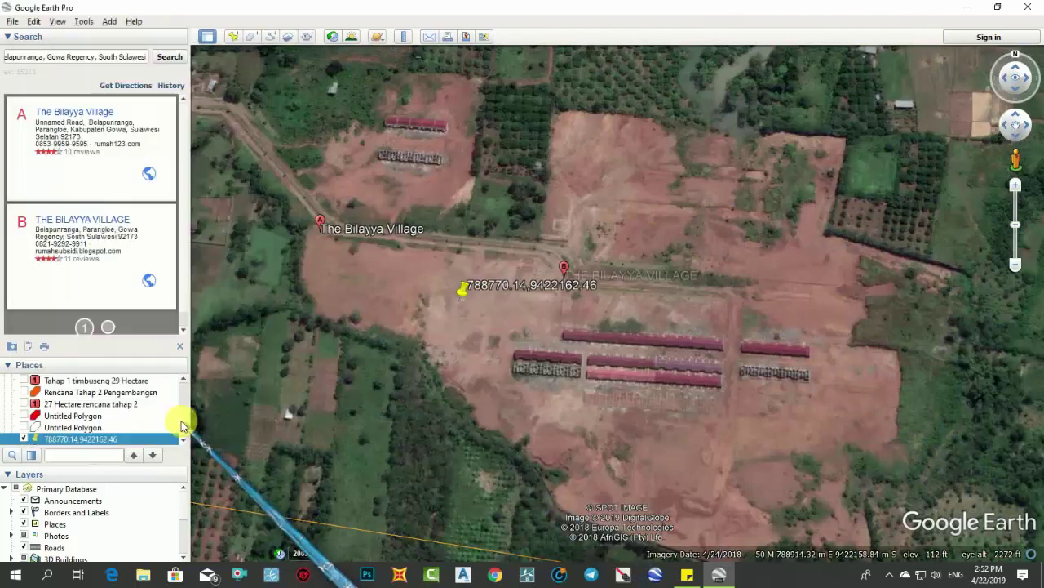
{"action": "left_click", "coordinate": [57, 21]}
{"action": "mouse_move", "coordinate": [73, 252]}
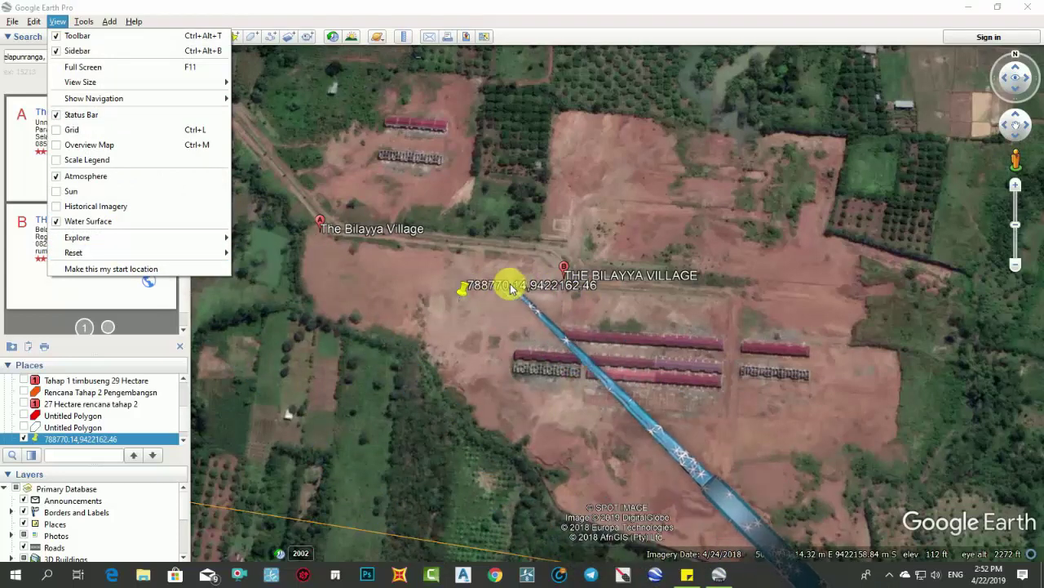
{"action": "left_click", "coordinate": [85, 23]}
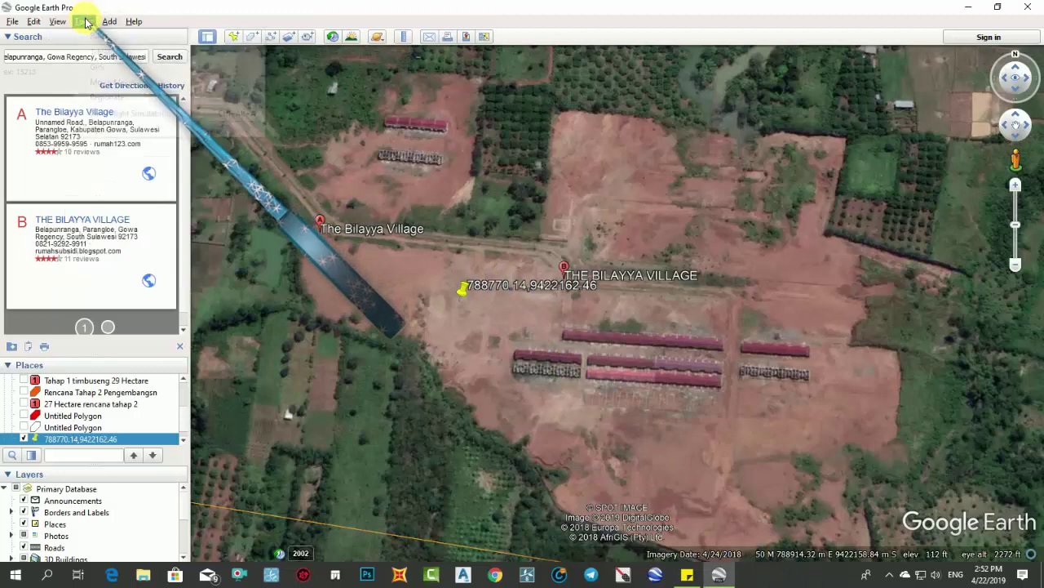
{"action": "left_click", "coordinate": [117, 133]}
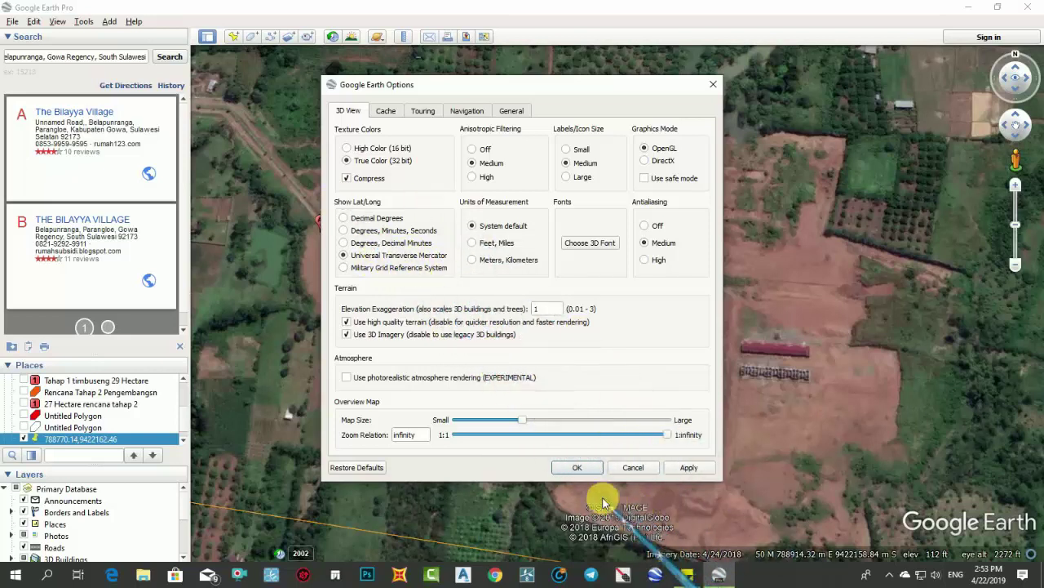
{"action": "left_click", "coordinate": [591, 470]}
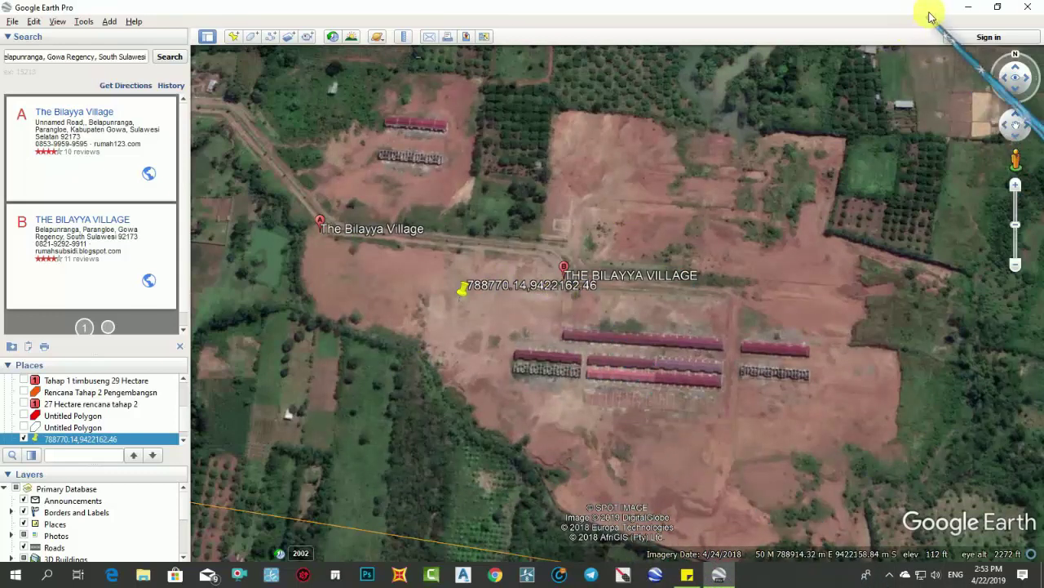
{"action": "left_click", "coordinate": [967, 7]}
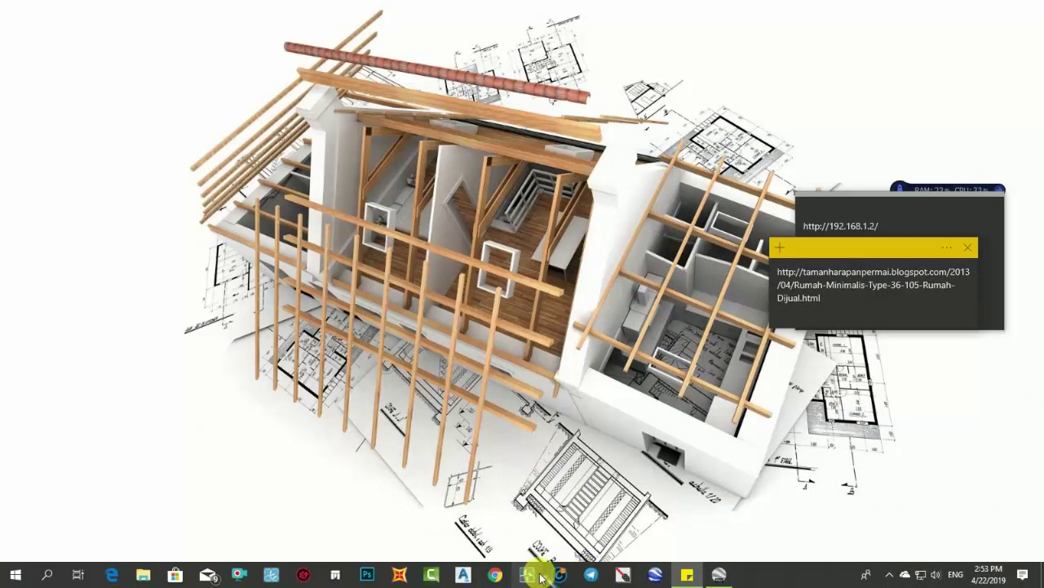
Step: Launch Civil 3D 2019 and let it load a blank Drawing1
{"action": "left_click", "coordinate": [466, 575]}
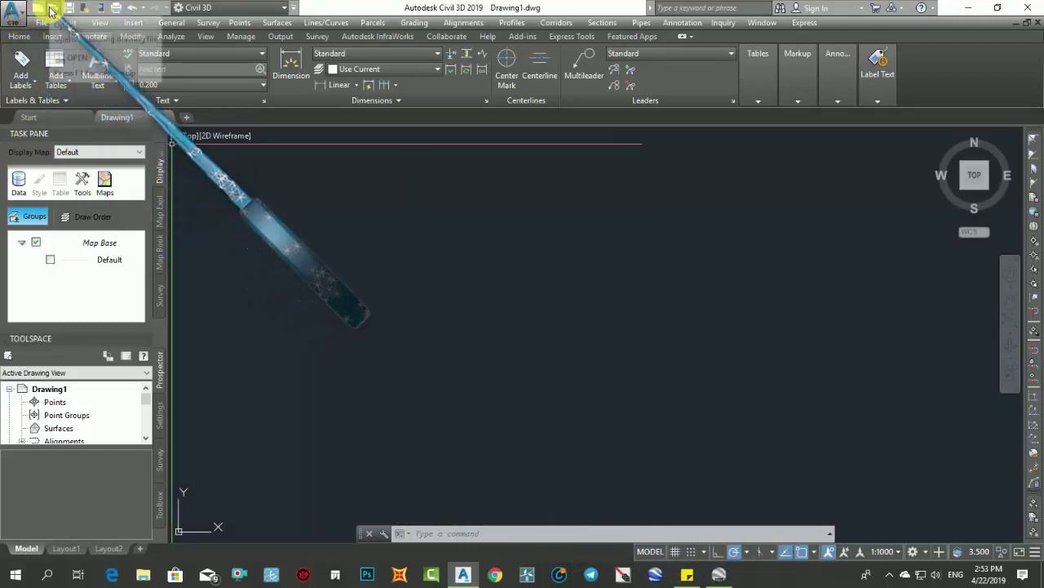
{"action": "left_click", "coordinate": [51, 14]}
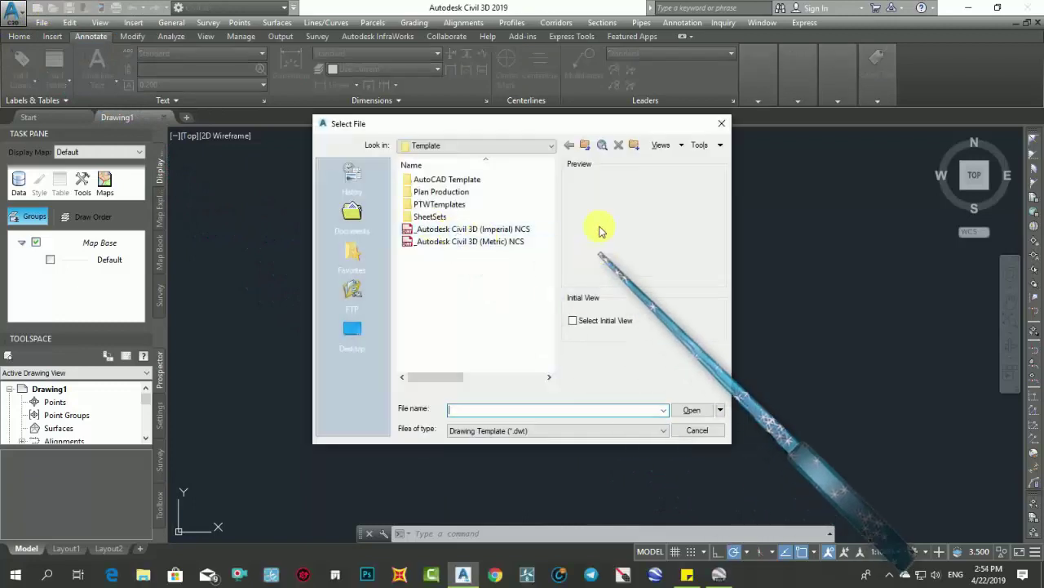
{"action": "left_click", "coordinate": [551, 146]}
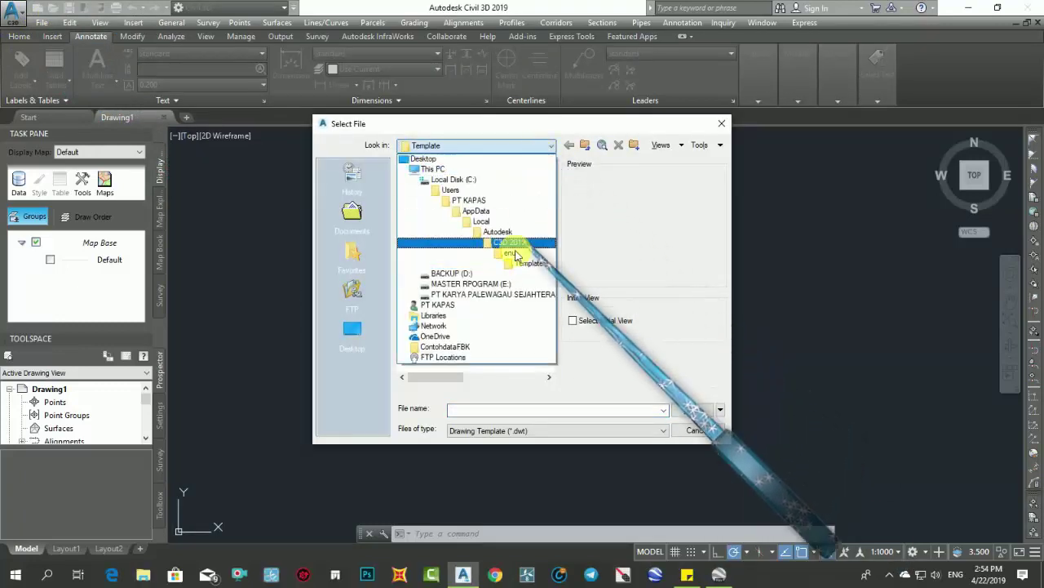
{"action": "left_click", "coordinate": [482, 296]}
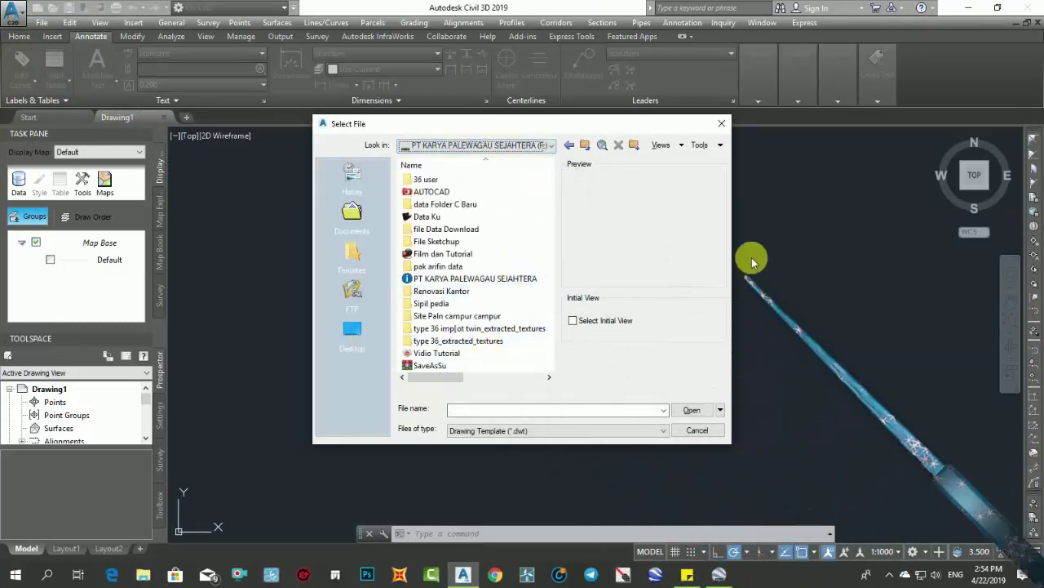
{"action": "left_click", "coordinate": [469, 305]}
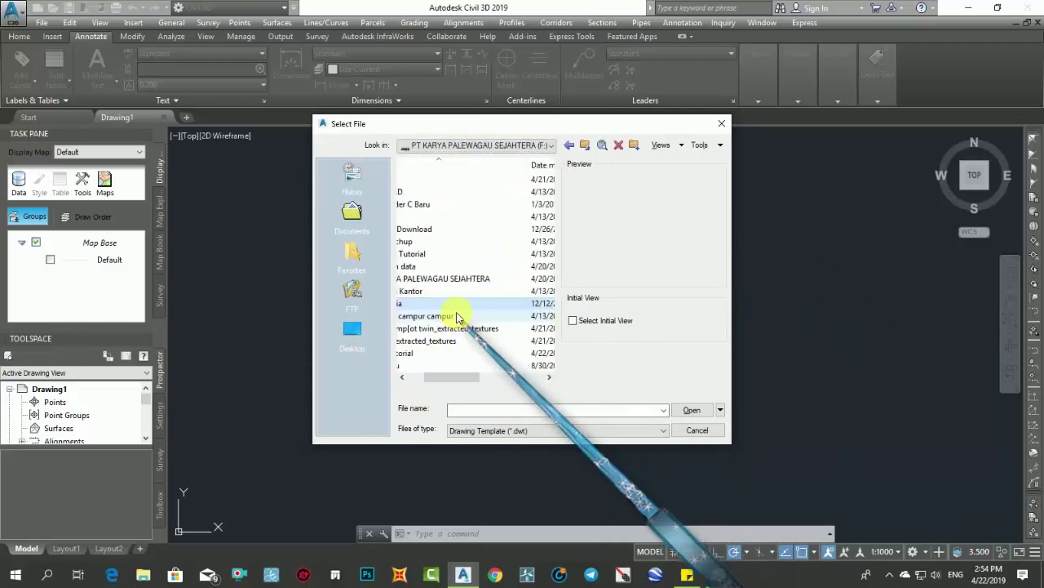
{"action": "scroll", "coordinate": [445, 329], "scroll_direction": "left", "scroll_amount": 3}
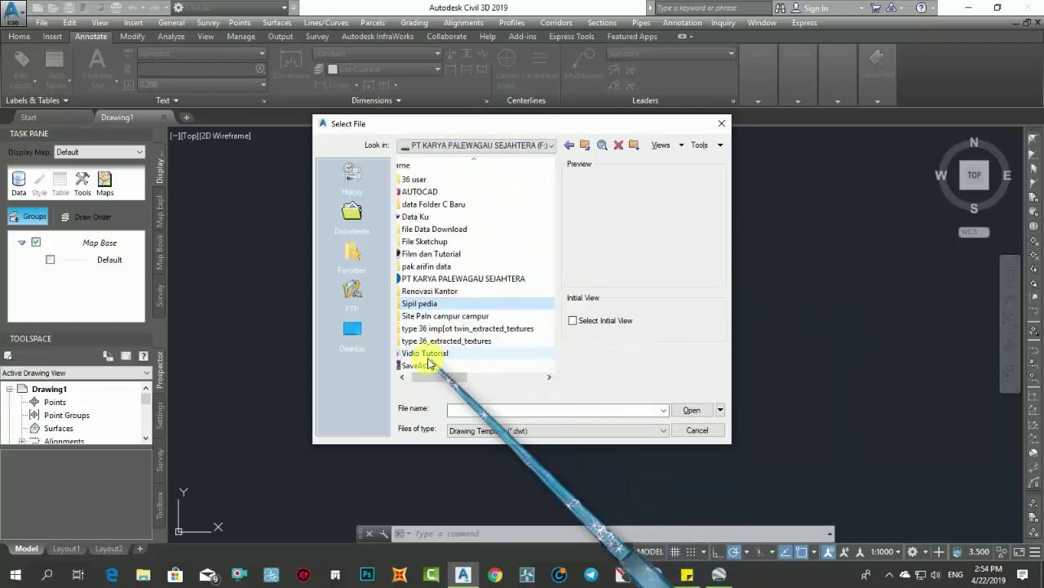
{"action": "left_click", "coordinate": [421, 317]}
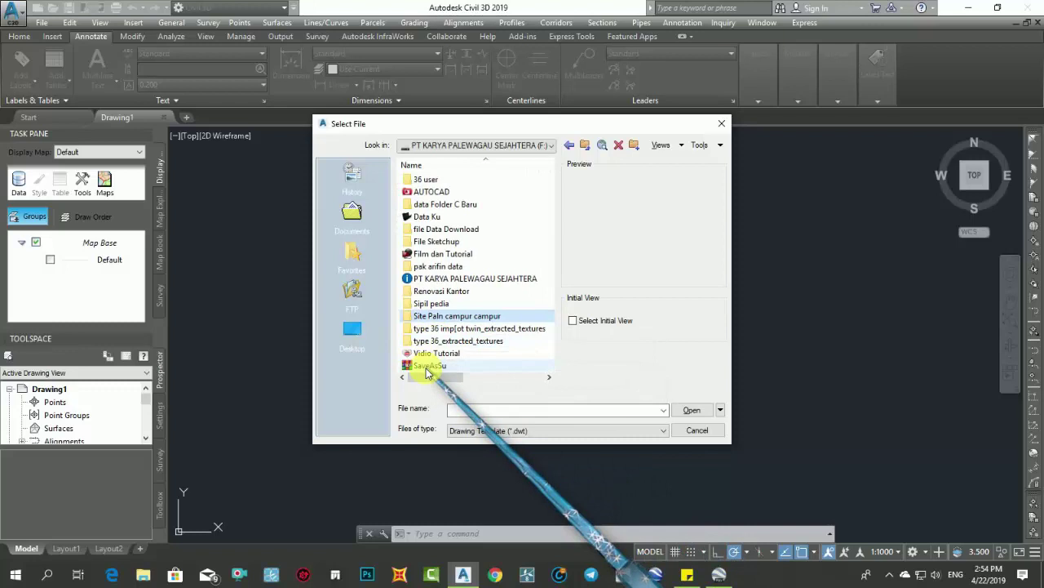
{"action": "left_click", "coordinate": [426, 365]}
{"action": "left_click", "coordinate": [482, 145]}
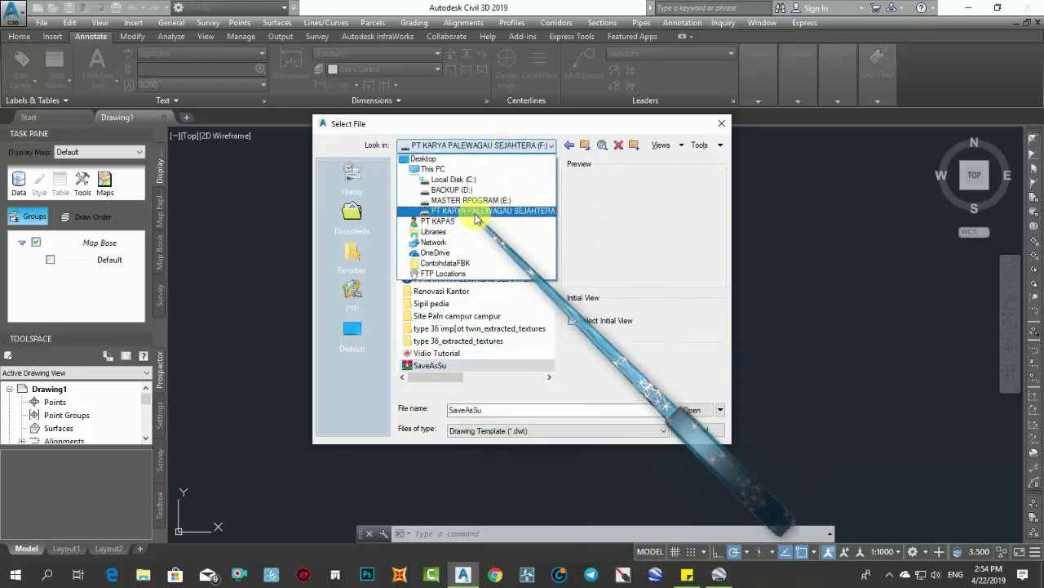
{"action": "left_click", "coordinate": [477, 214]}
{"action": "scroll", "coordinate": [461, 319], "scroll_direction": "right", "scroll_amount": 1}
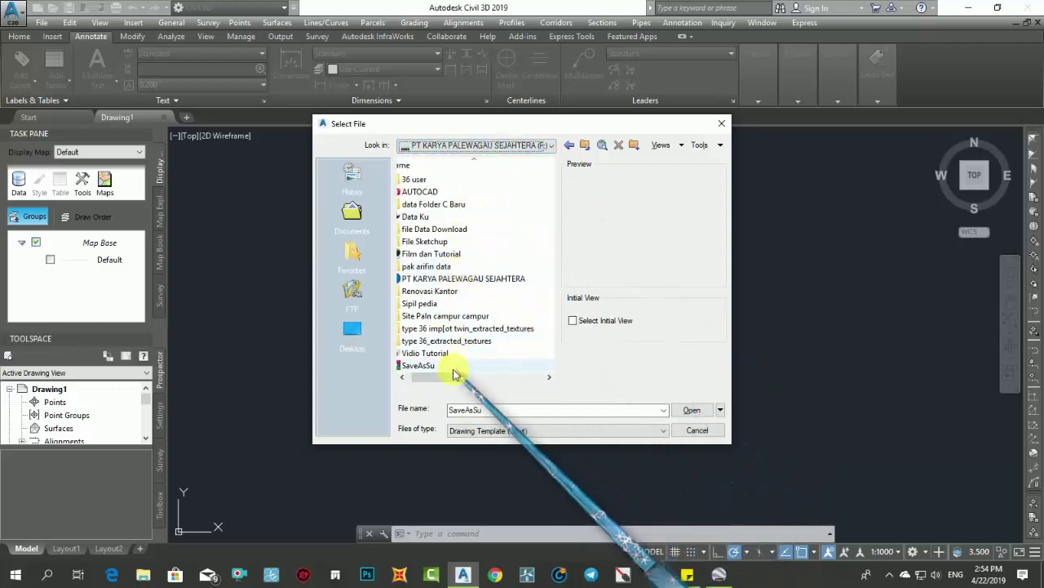
{"action": "mouse_move", "coordinate": [449, 378]}
{"action": "left_mouse_down"}
{"action": "mouse_move", "coordinate": [490, 377]}
{"action": "mouse_move", "coordinate": [412, 376]}
{"action": "left_mouse_up"}
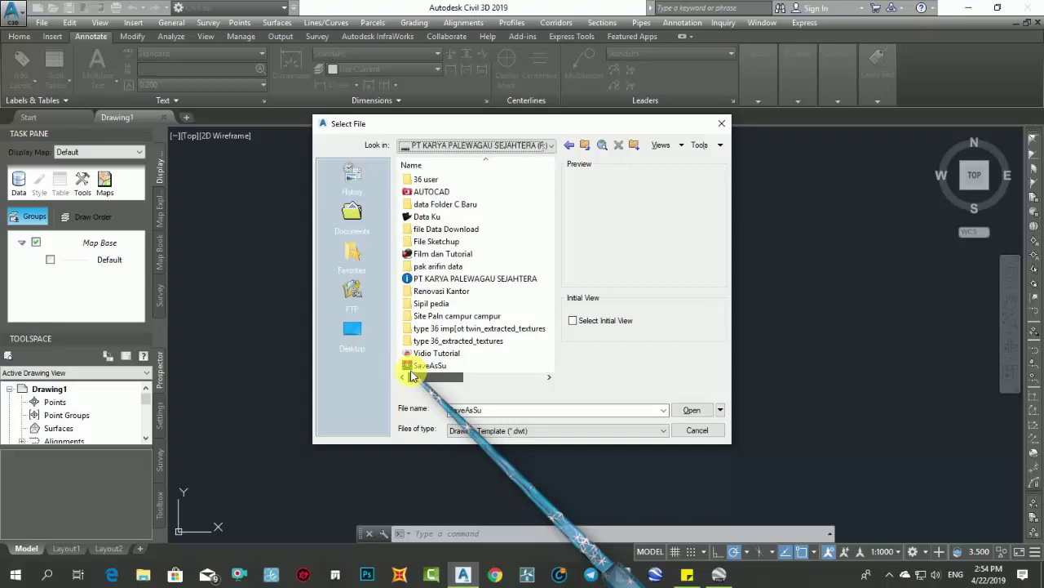
{"action": "left_click", "coordinate": [724, 124]}
{"action": "left_click", "coordinate": [20, 11]}
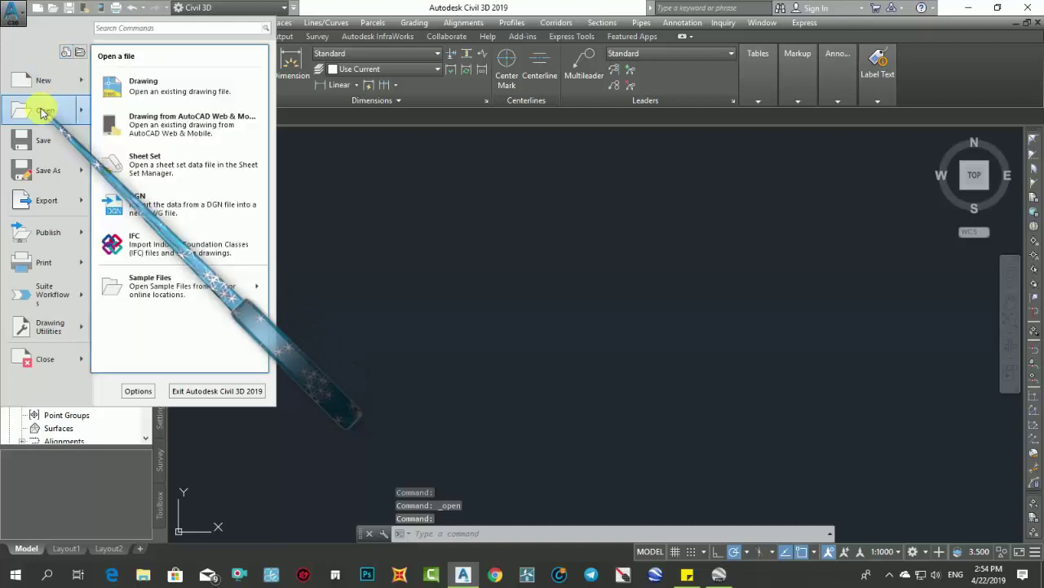
{"action": "left_click", "coordinate": [138, 127]}
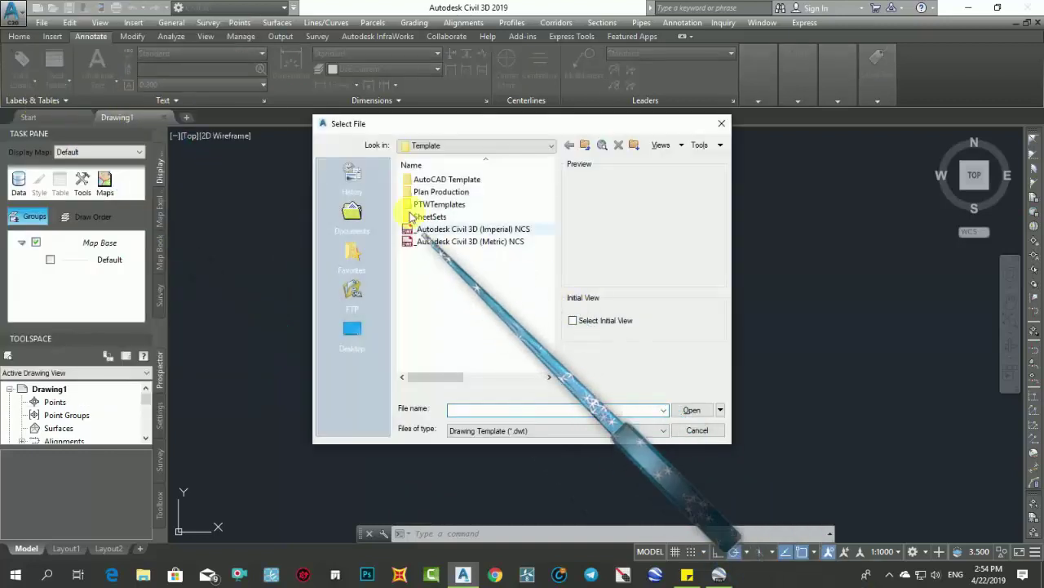
{"action": "left_click", "coordinate": [472, 148]}
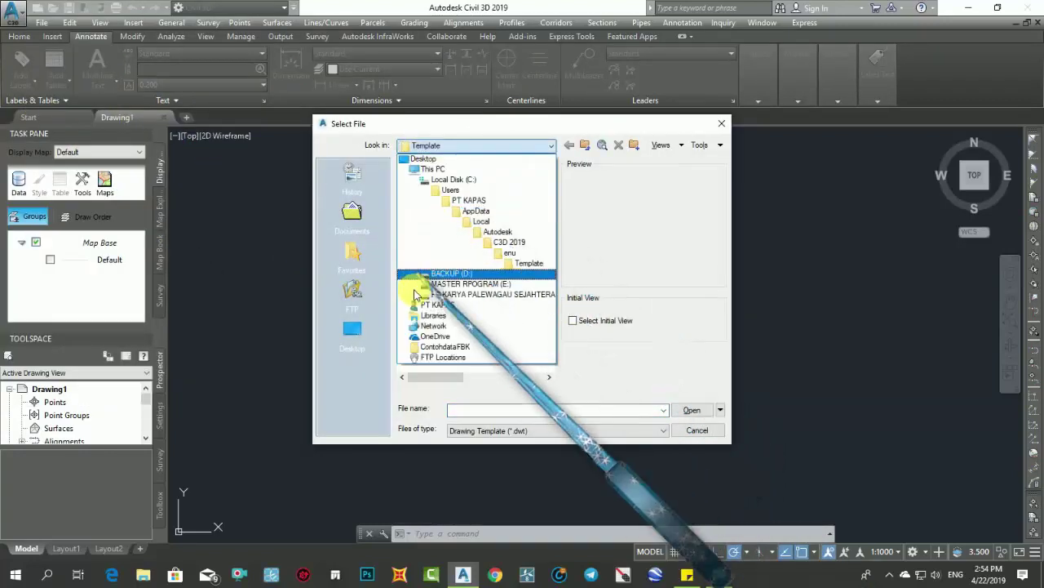
{"action": "left_click", "coordinate": [453, 296]}
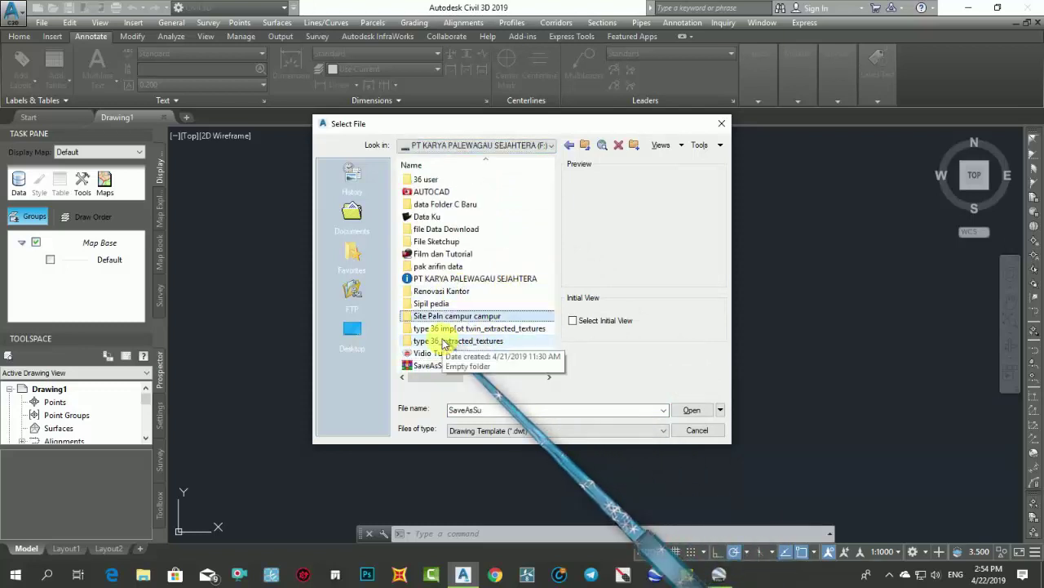
{"action": "left_click", "coordinate": [474, 145]}
{"action": "left_click", "coordinate": [477, 200]}
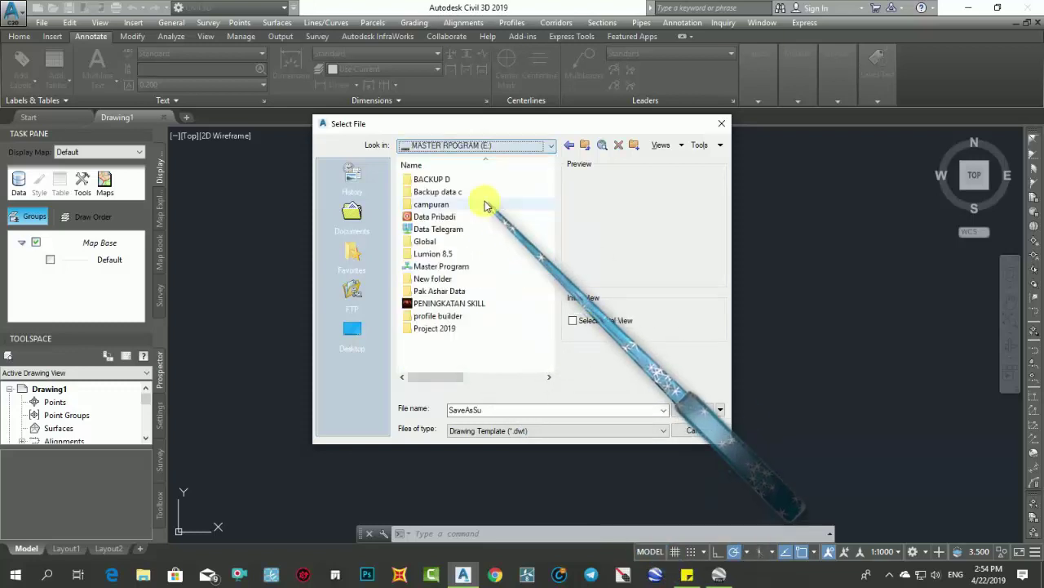
{"action": "left_click", "coordinate": [721, 124]}
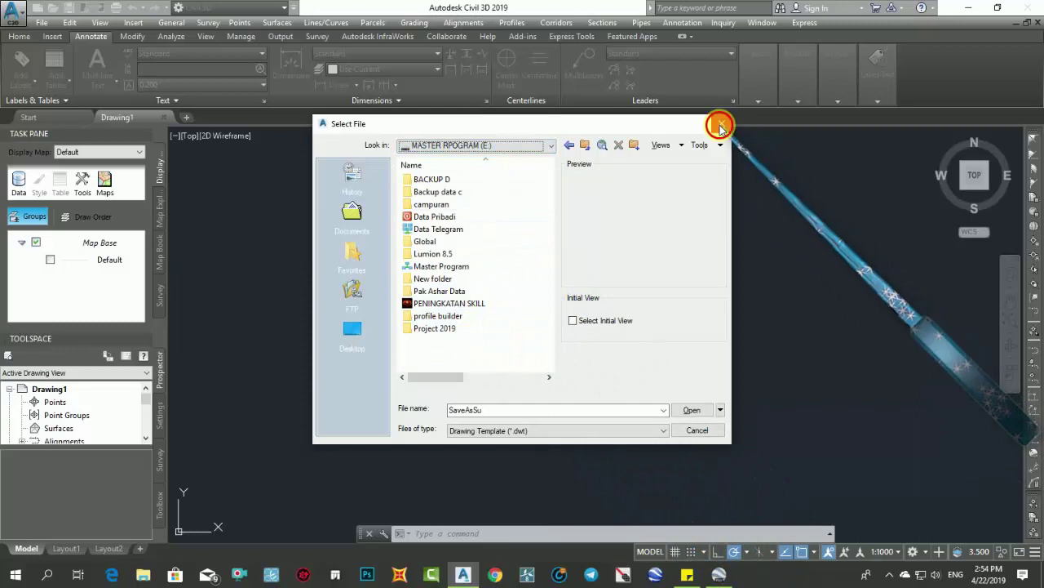
{"action": "left_click", "coordinate": [22, 8]}
{"action": "mouse_move", "coordinate": [45, 110]}
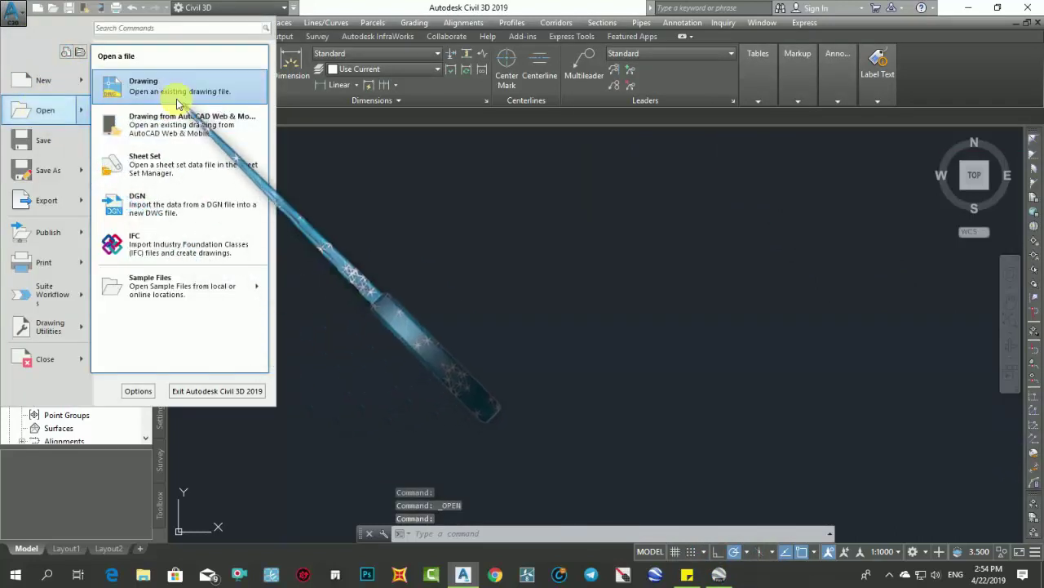
{"action": "left_click", "coordinate": [164, 85]}
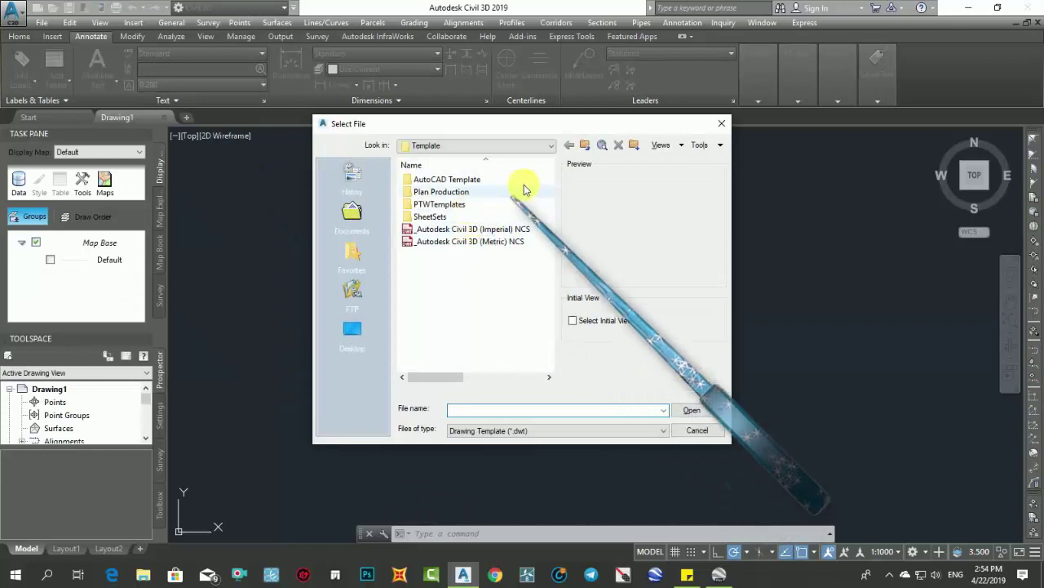
{"action": "left_click", "coordinate": [506, 149]}
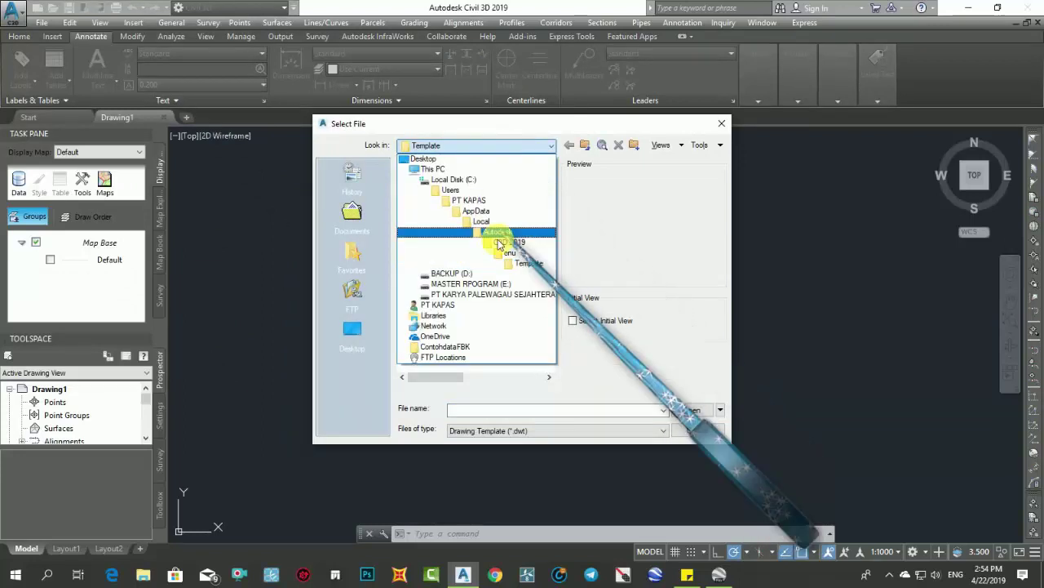
{"action": "left_click", "coordinate": [488, 295]}
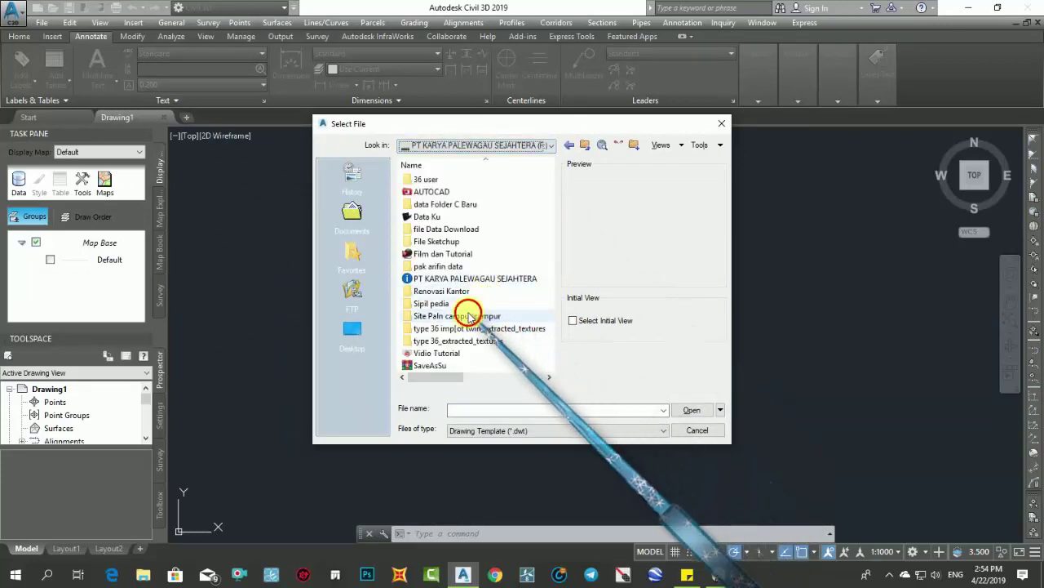
{"action": "left_click", "coordinate": [722, 123]}
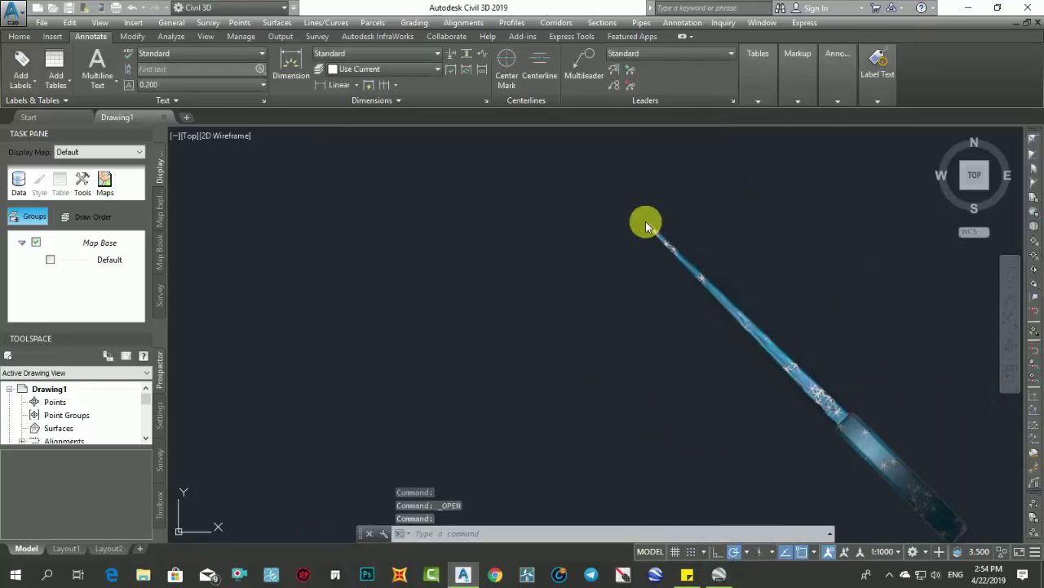
{"action": "key", "text": "super+e"}
{"action": "left_click", "coordinate": [700, 251]}
{"action": "double_click", "coordinate": [699, 251]}
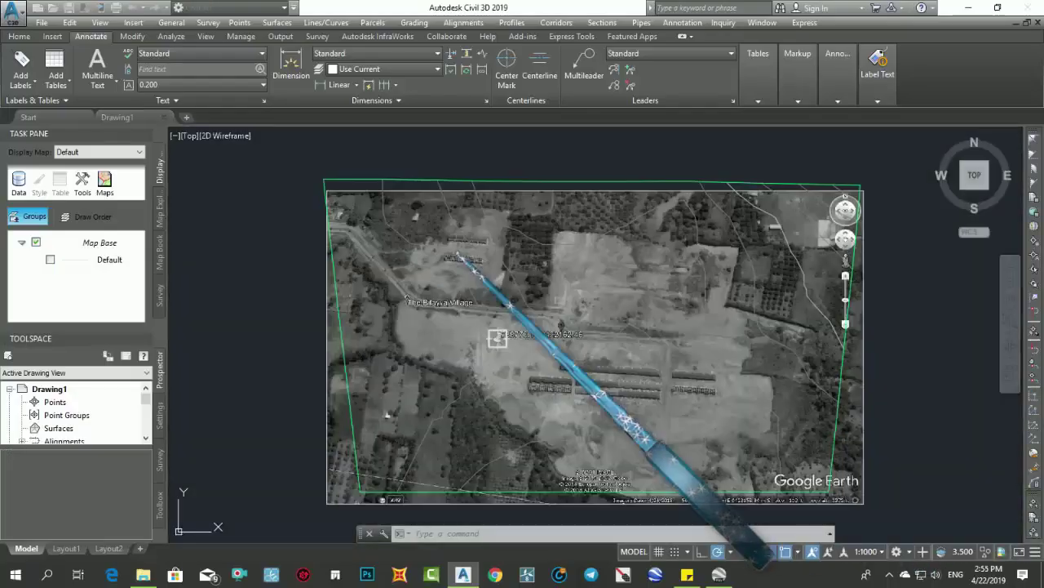
{"action": "left_click", "coordinate": [600, 306]}
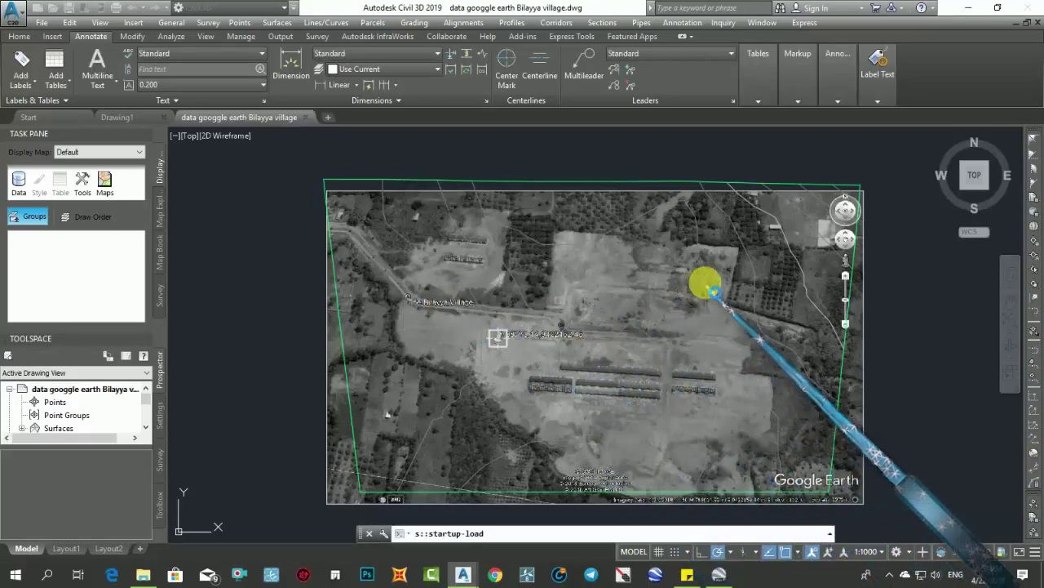
{"action": "middle_click_drag", "start_coordinate": [744, 242], "coordinate": [691, 212]}
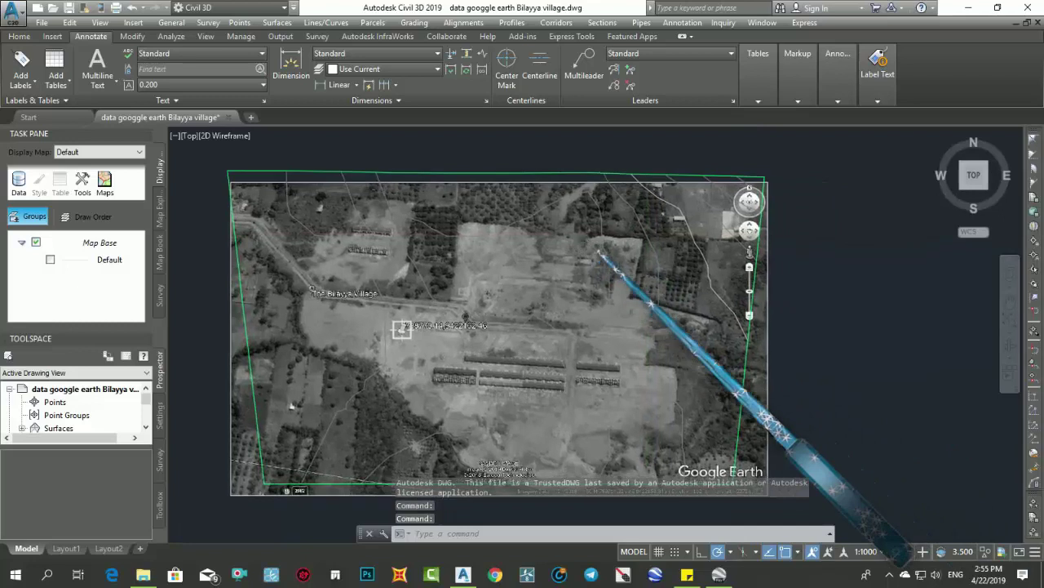
{"action": "scroll", "coordinate": [278, 414], "scroll_direction": "up", "scroll_amount": 3}
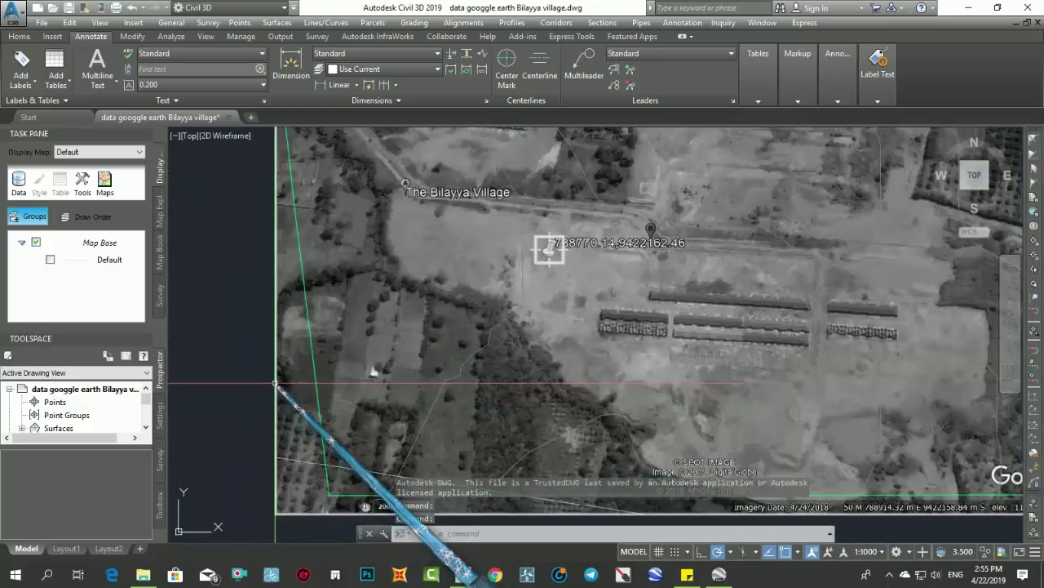
{"action": "left_click", "coordinate": [282, 445]}
{"action": "scroll", "coordinate": [281, 445], "scroll_direction": "down", "scroll_amount": 3}
{"action": "middle_click_drag", "start_coordinate": [350, 432], "coordinate": [373, 365]}
{"action": "scroll", "coordinate": [421, 335], "scroll_direction": "up", "scroll_amount": 3}
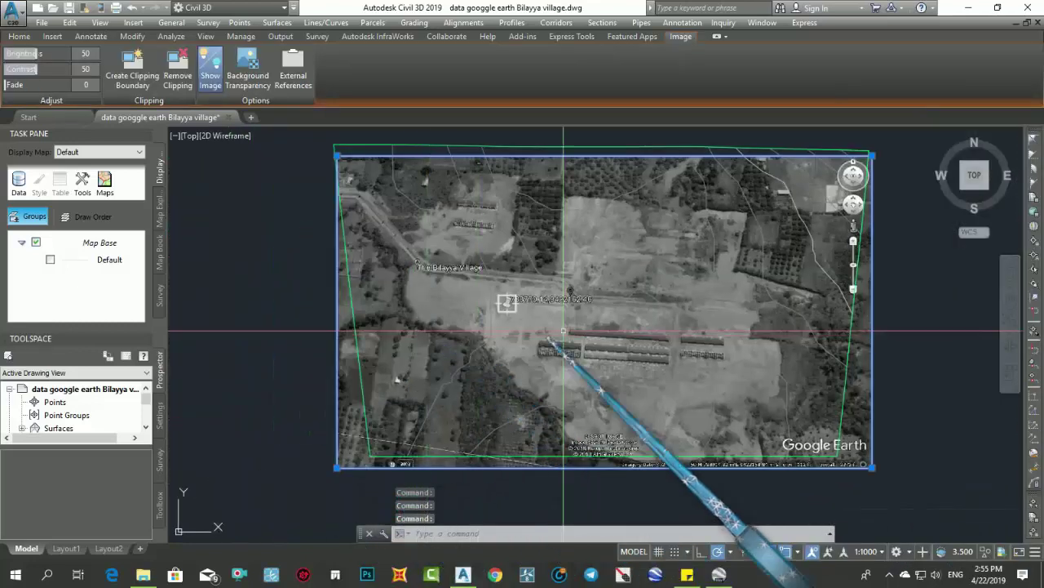
{"action": "mouse_move", "coordinate": [466, 392]}
{"action": "middle_mouse_down"}
{"action": "mouse_move", "coordinate": [583, 338]}
{"action": "mouse_move", "coordinate": [520, 371]}
{"action": "middle_mouse_up"}
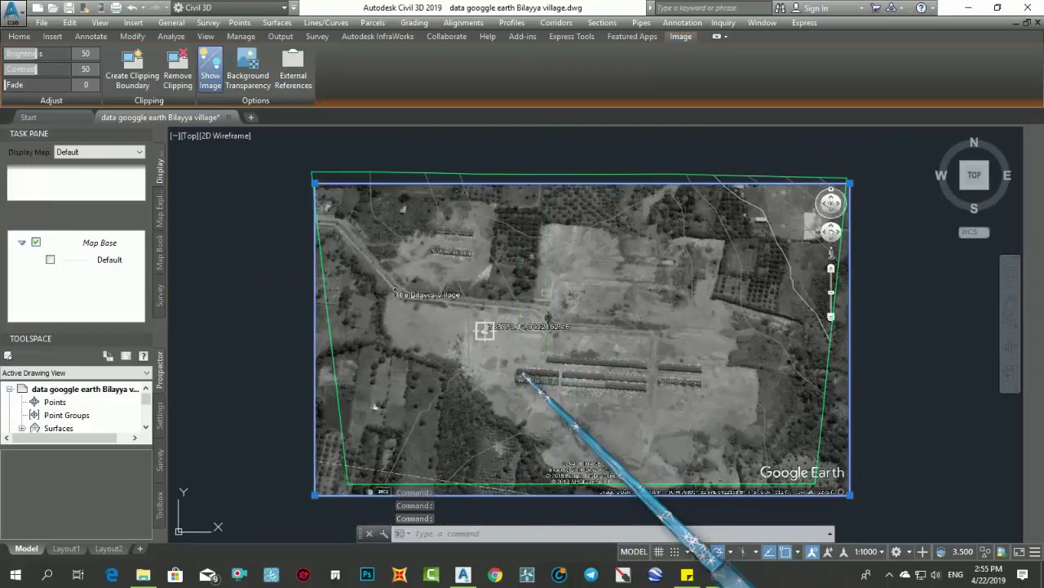
Step: Expand Surface1 and its Definition in Prospector and open Surface1's Surface Properties
{"action": "key", "text": "Escape"}
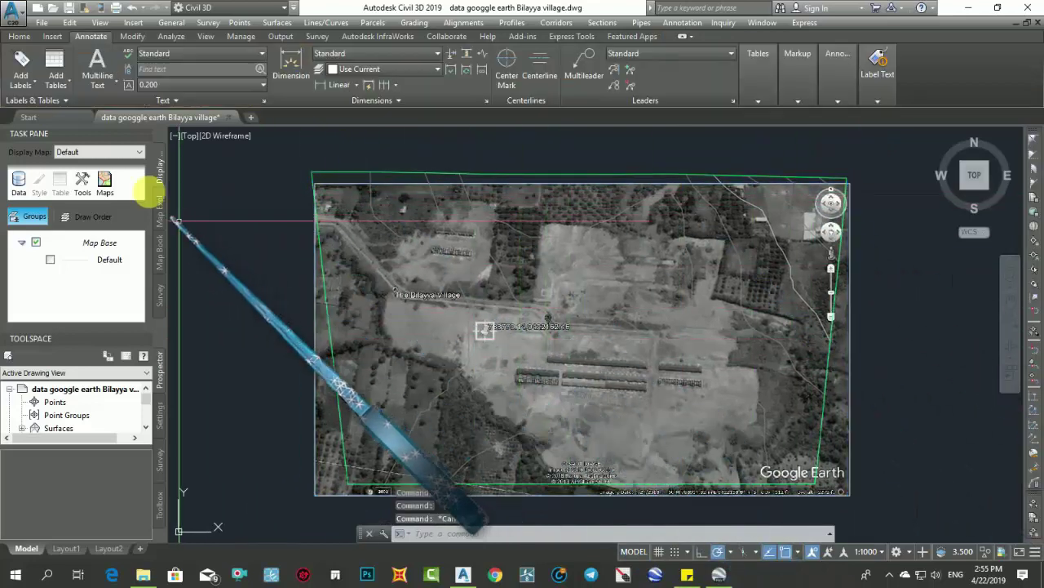
{"action": "left_click", "coordinate": [143, 137]}
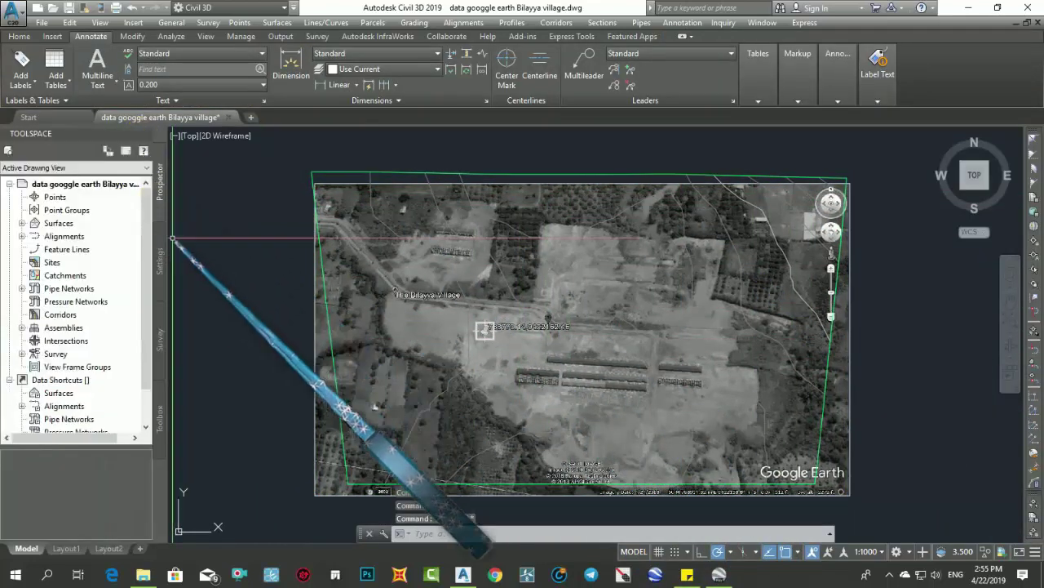
{"action": "left_click", "coordinate": [22, 224]}
{"action": "double_click", "coordinate": [49, 237]}
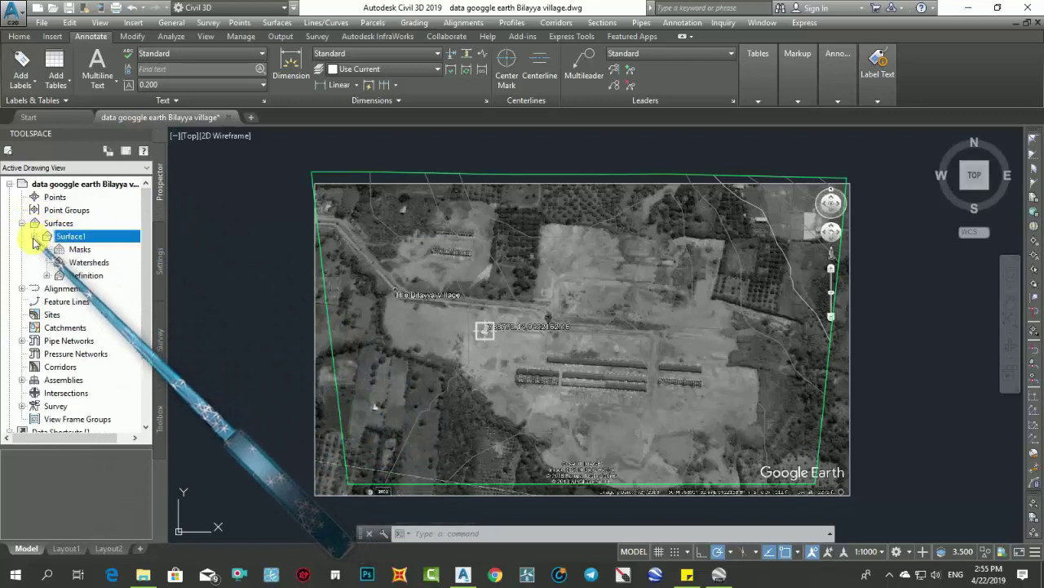
{"action": "left_click", "coordinate": [48, 275]}
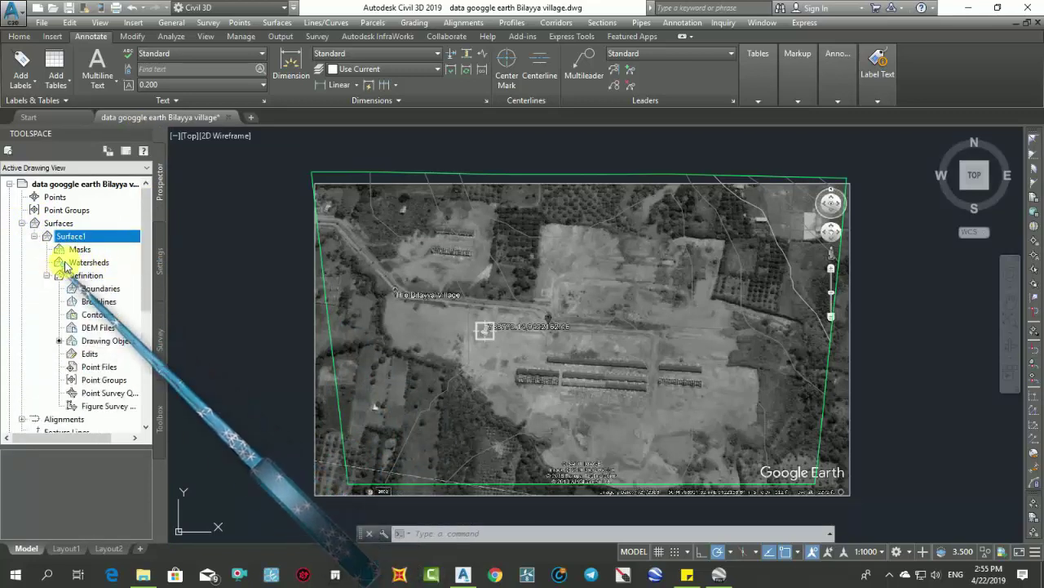
{"action": "right_click", "coordinate": [82, 237]}
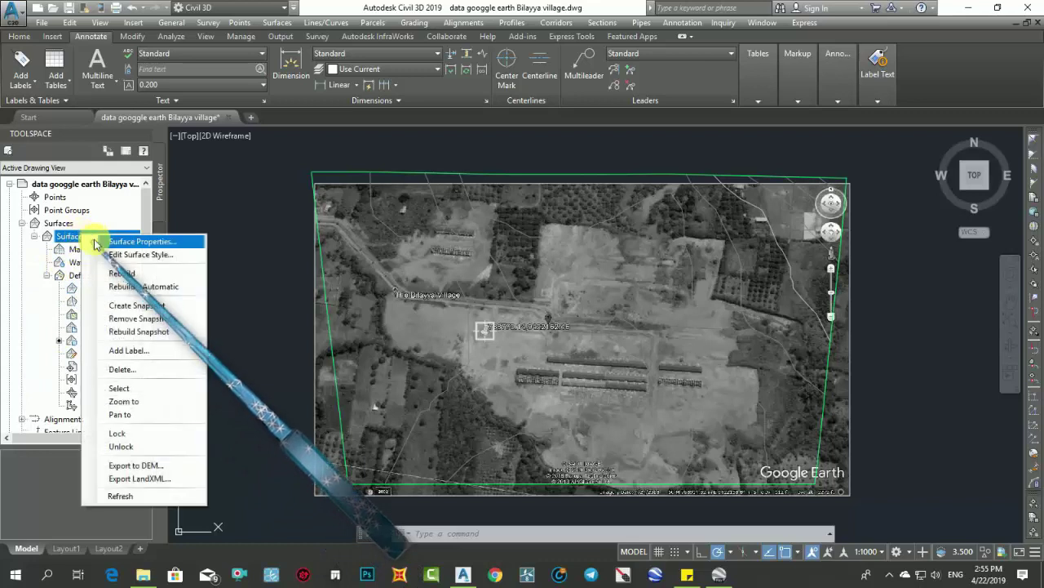
{"action": "left_click", "coordinate": [102, 237]}
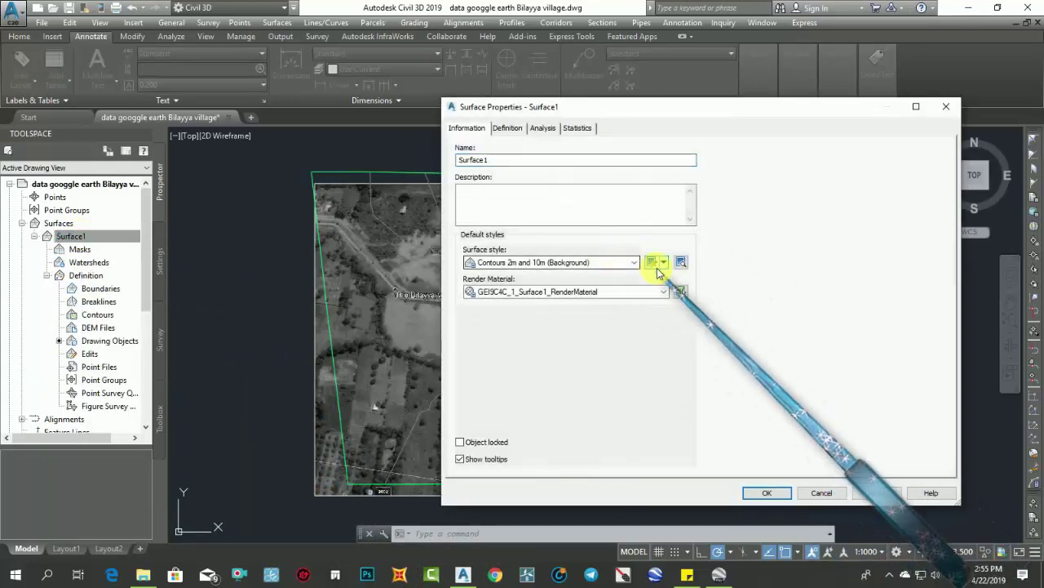
Step: Copy the current contour style, giving major contours colour 52 and minor contours colour 90
{"action": "left_click", "coordinate": [663, 263]}
{"action": "left_click", "coordinate": [686, 292]}
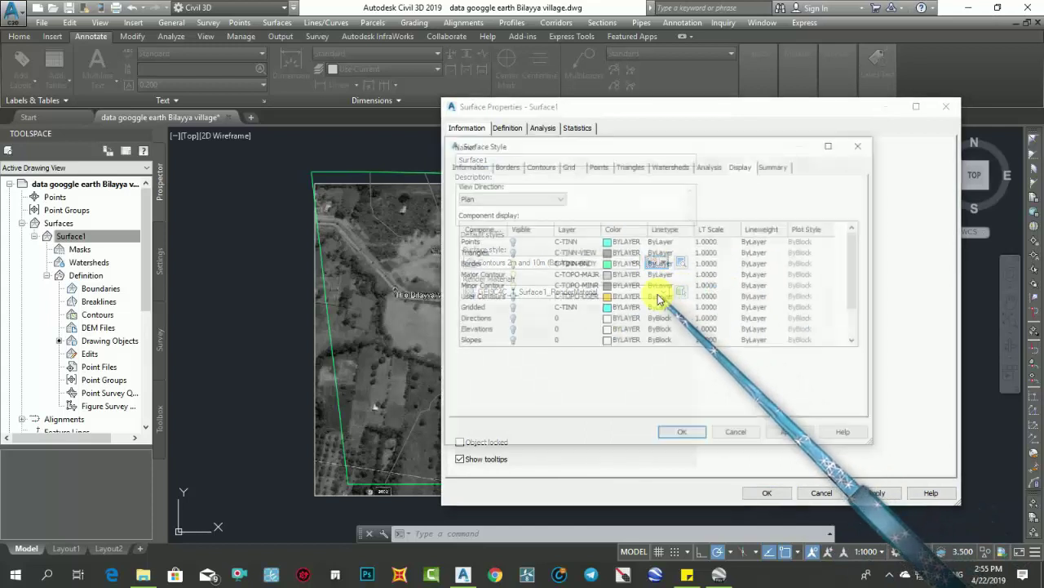
{"action": "left_click", "coordinate": [608, 278]}
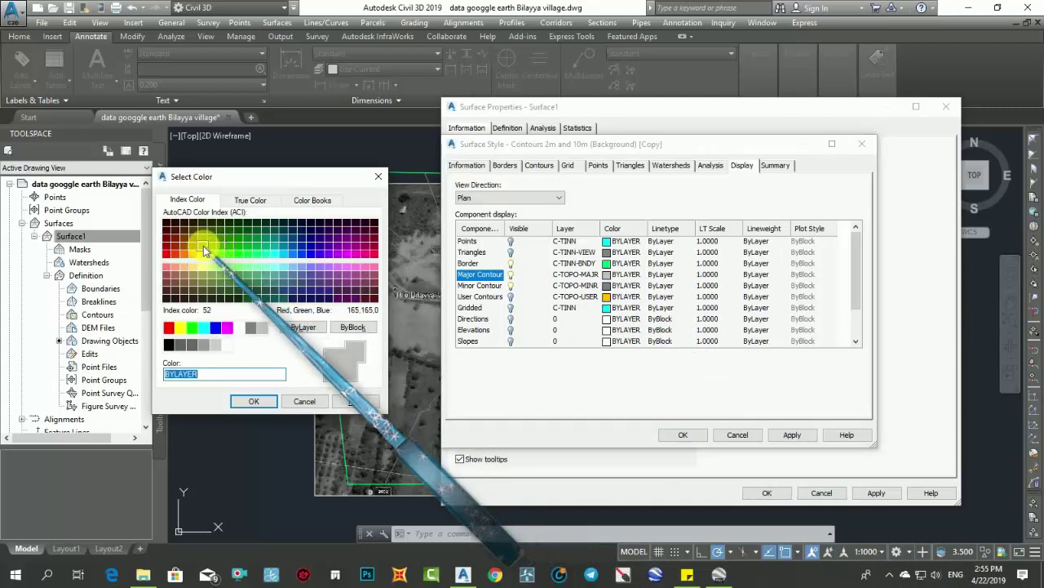
{"action": "left_click", "coordinate": [203, 245]}
{"action": "left_click", "coordinate": [254, 401]}
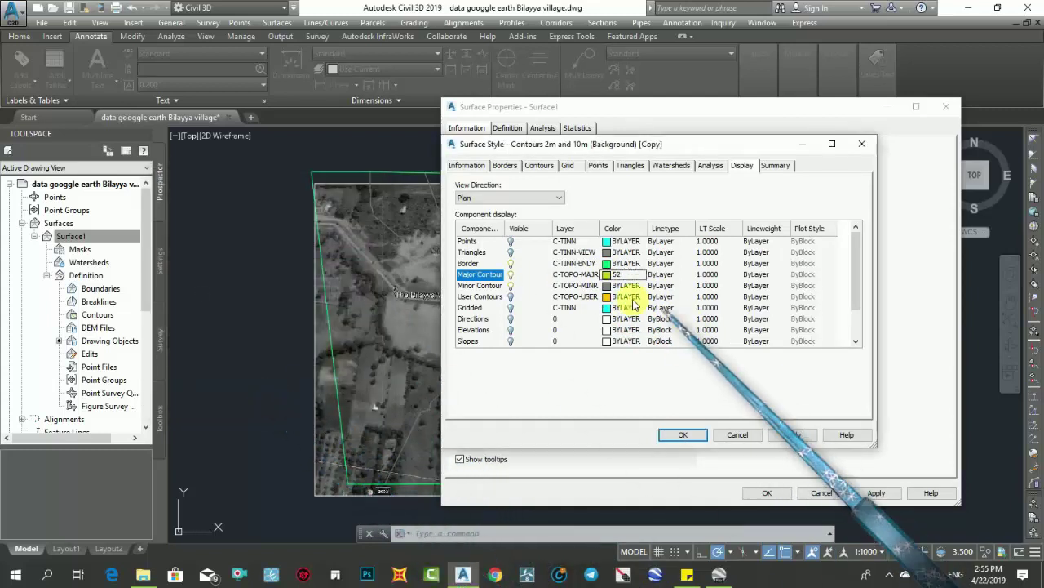
{"action": "left_click", "coordinate": [608, 288]}
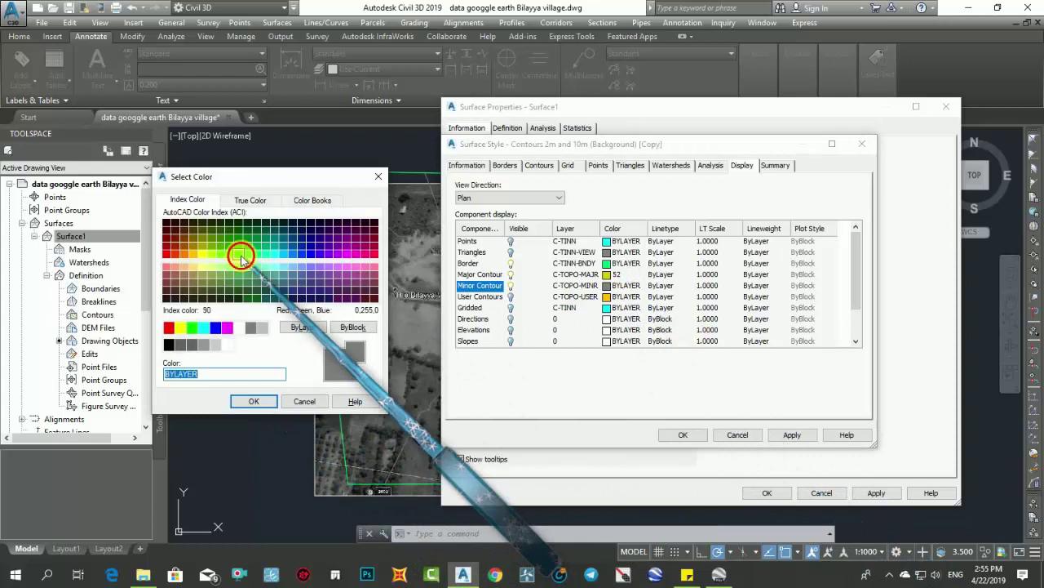
{"action": "left_click", "coordinate": [237, 253]}
{"action": "left_click", "coordinate": [255, 401]}
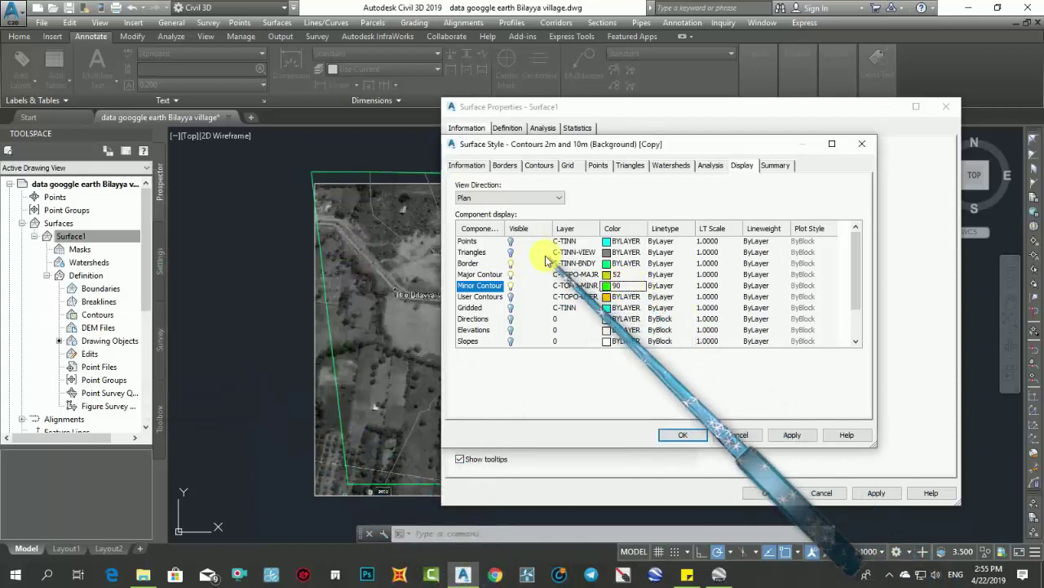
Step: Set the minor contour interval to 0.5 and turn contour smoothing up to maximum
{"action": "left_click", "coordinate": [551, 169]}
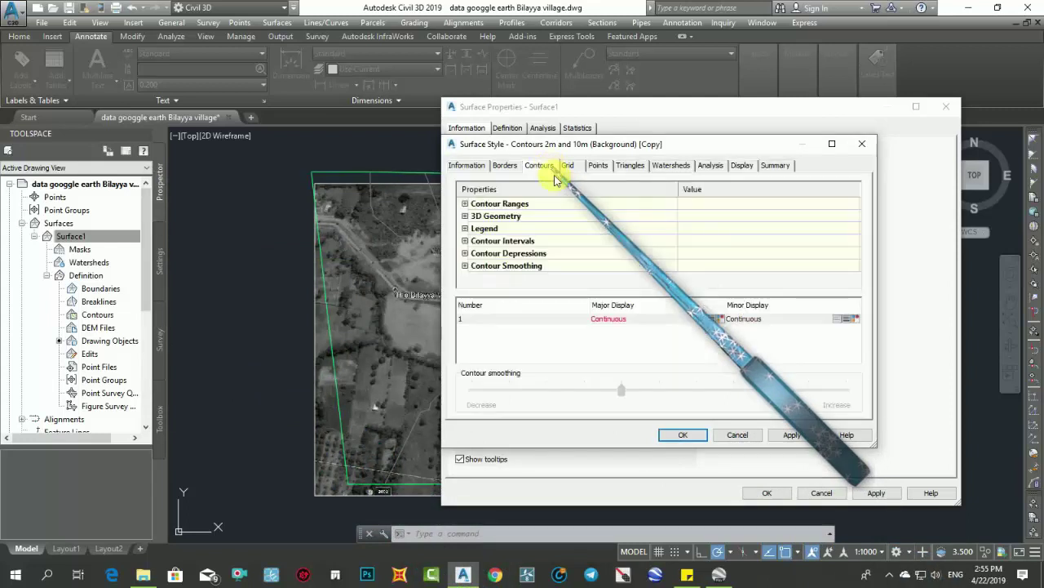
{"action": "left_click", "coordinate": [464, 241]}
{"action": "left_click", "coordinate": [729, 267]}
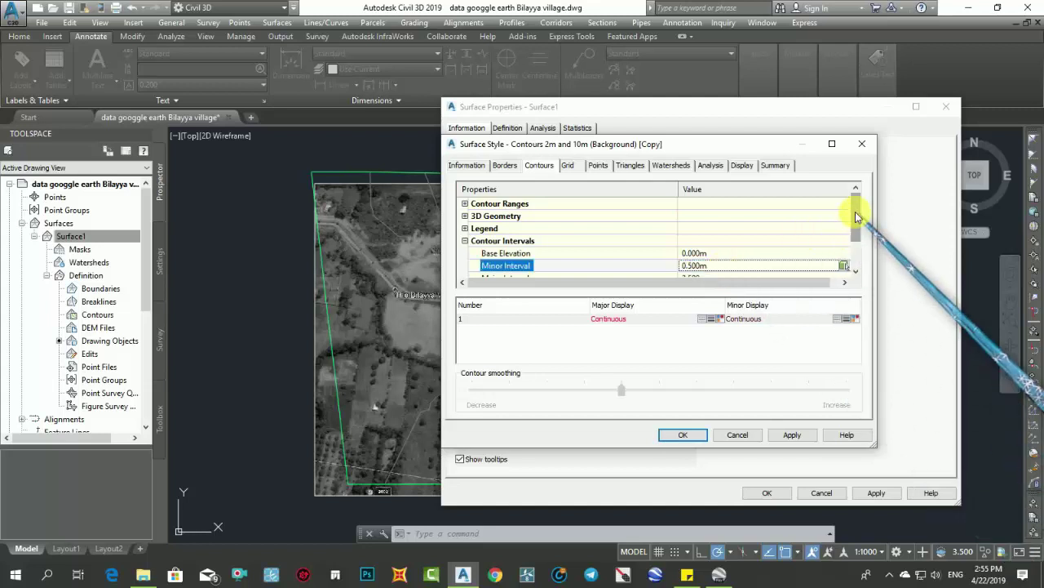
{"action": "left_click_drag", "start_coordinate": [855, 208], "coordinate": [855, 224]}
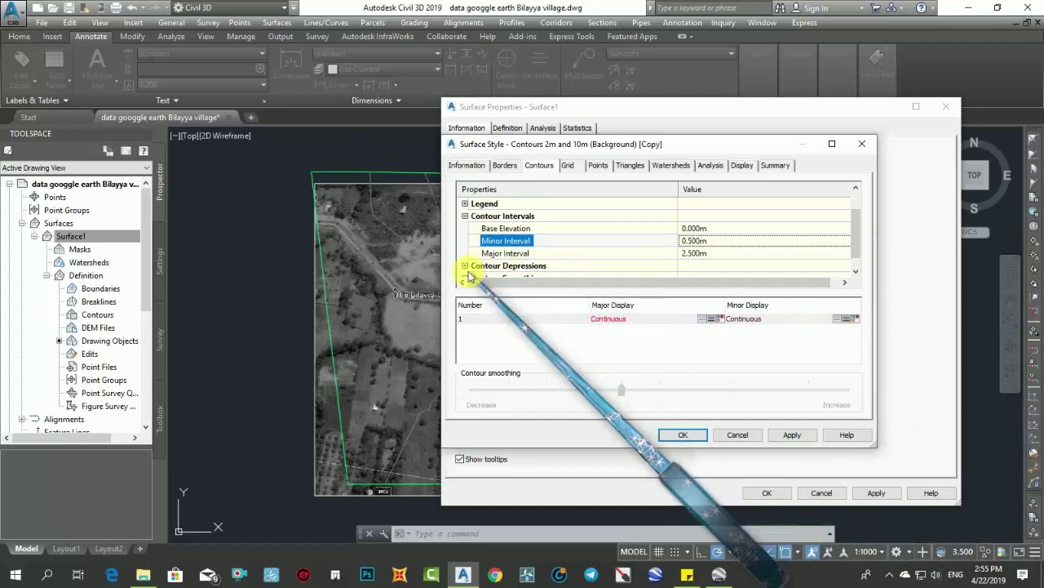
{"action": "left_click", "coordinate": [855, 270]}
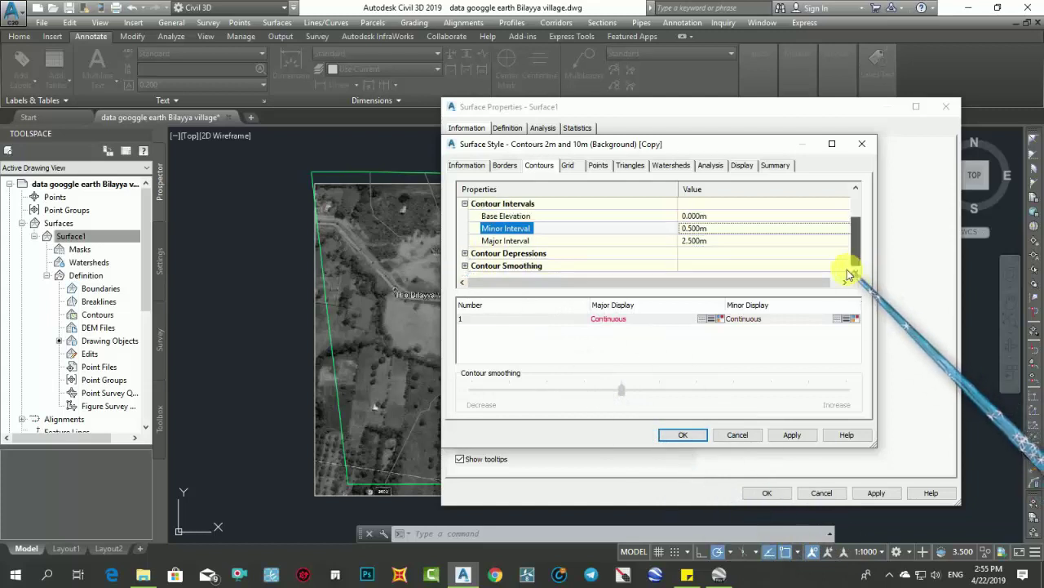
{"action": "left_click", "coordinate": [464, 266]}
{"action": "left_click_drag", "start_coordinate": [856, 237], "coordinate": [856, 260]}
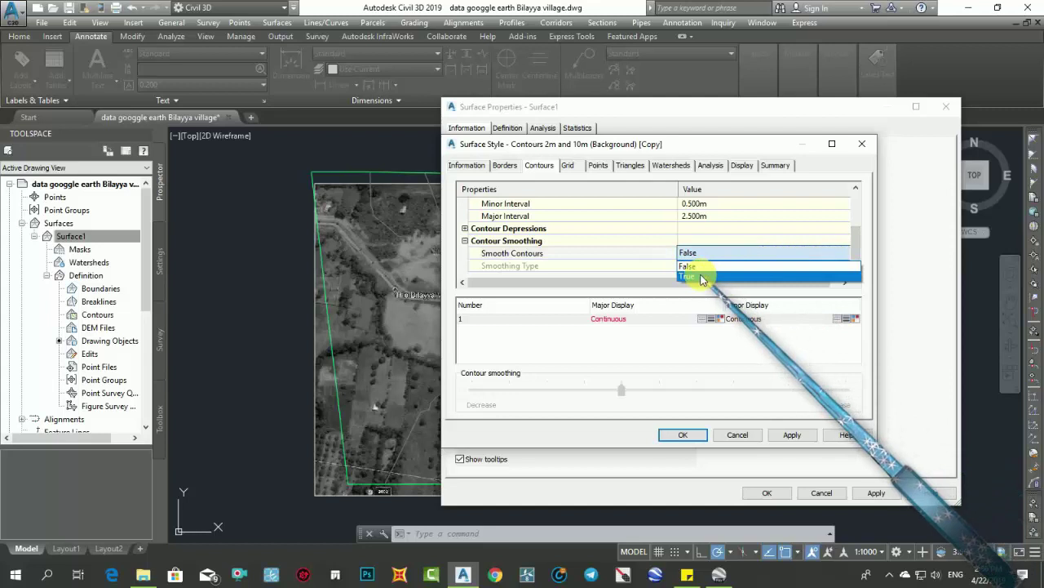
{"action": "left_click_drag", "start_coordinate": [622, 390], "coordinate": [802, 392]}
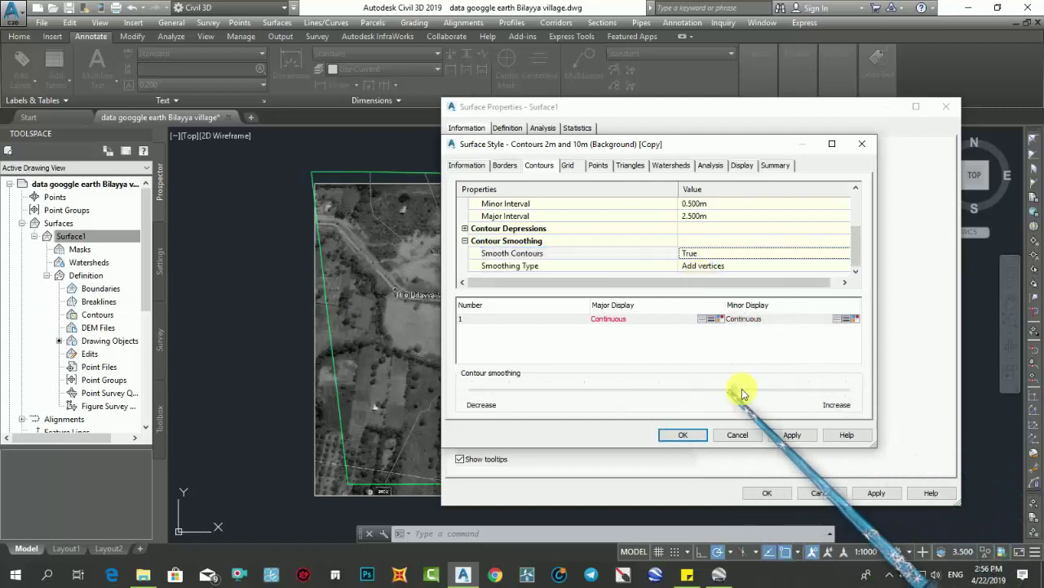
{"action": "left_click", "coordinate": [790, 434]}
{"action": "left_click", "coordinate": [683, 434]}
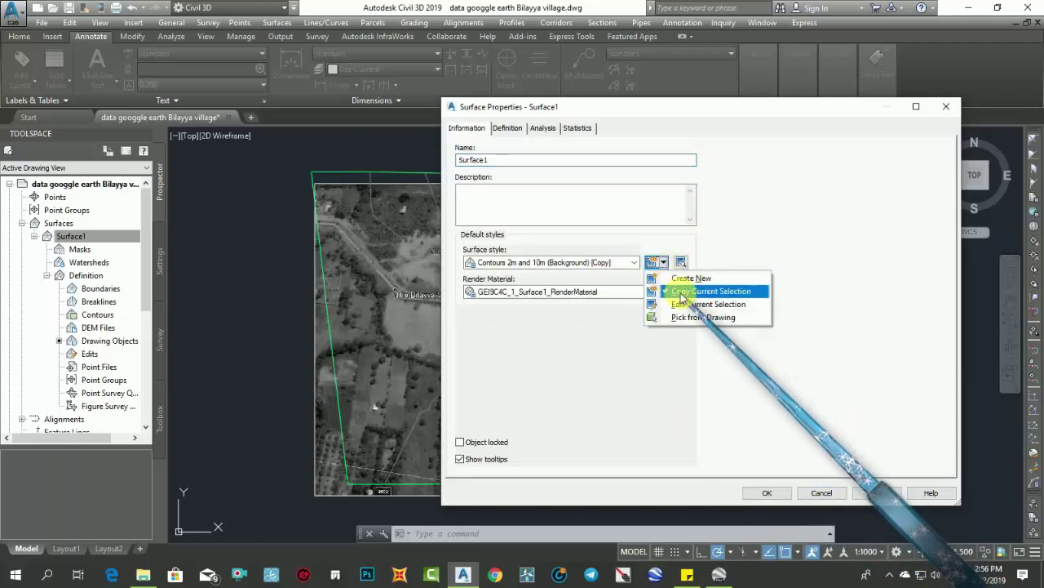
Step: Rename the style 'Contours 0.5 dan 2.5 m' and apply it to Surface1
{"action": "left_click", "coordinate": [689, 305]}
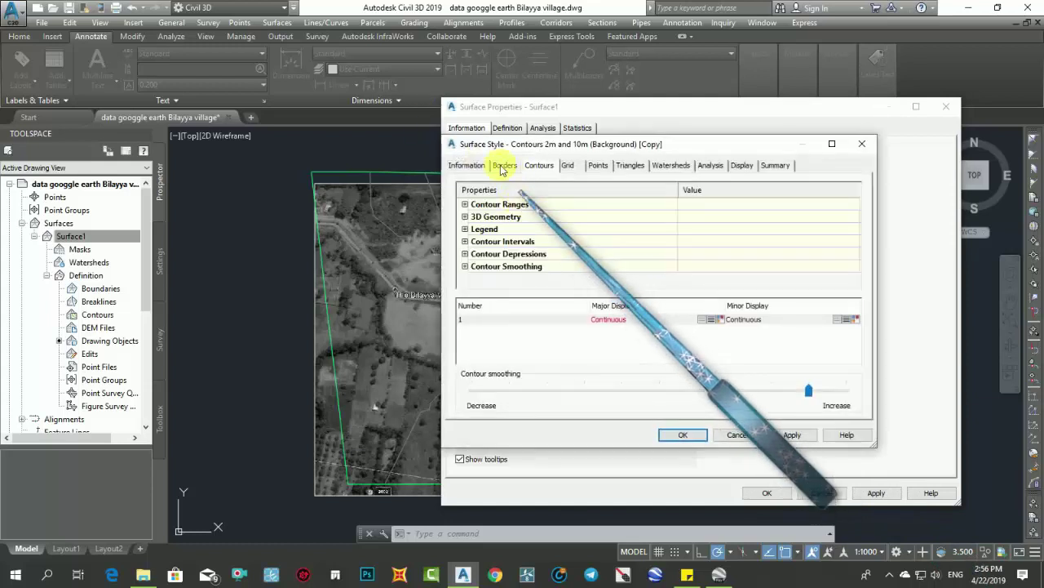
{"action": "left_click", "coordinate": [469, 167]}
{"action": "left_click_drag", "start_coordinate": [596, 197], "coordinate": [488, 198]}
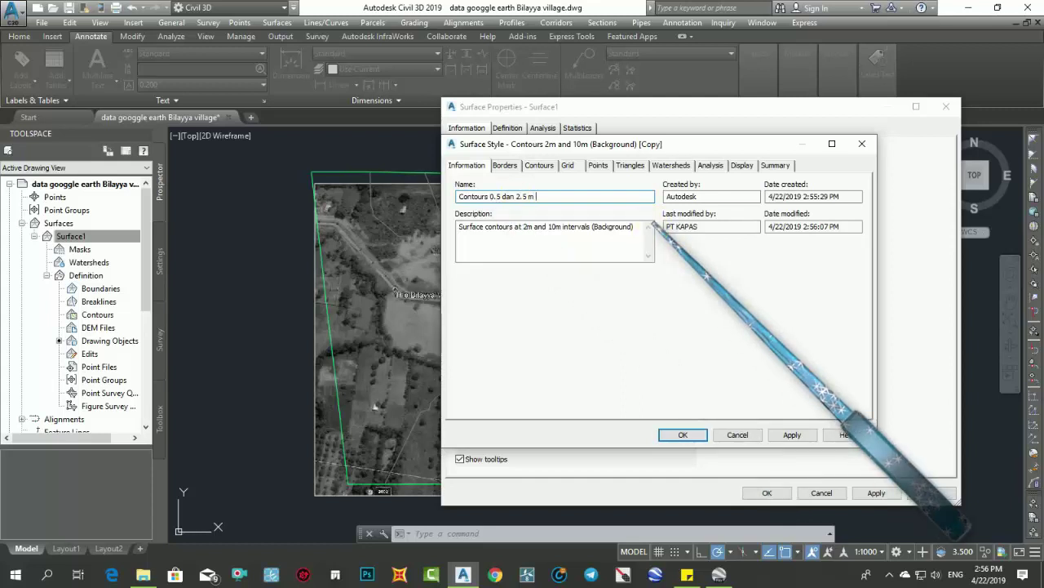
{"action": "left_click", "coordinate": [703, 438]}
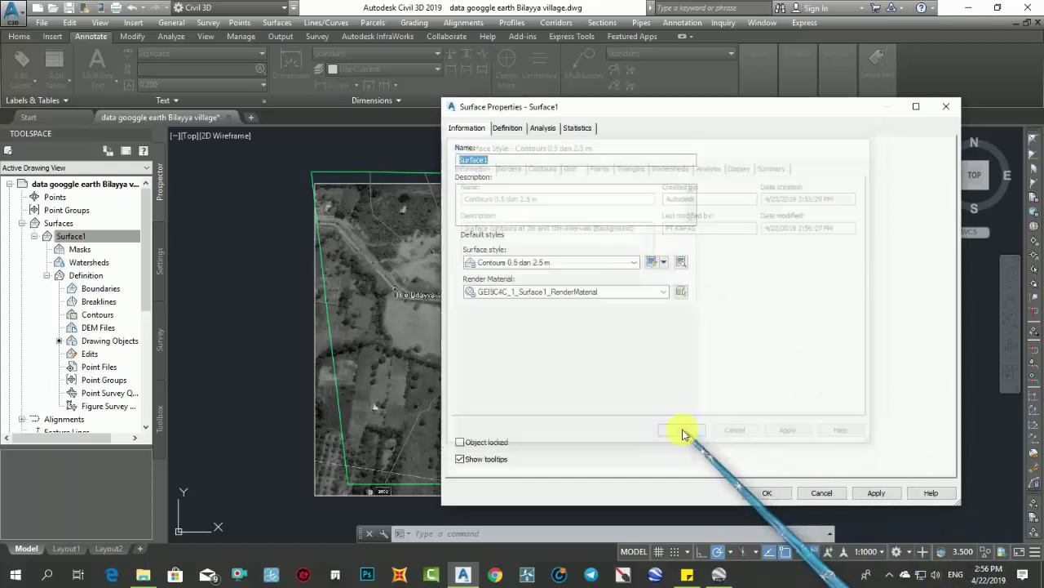
{"action": "left_click", "coordinate": [770, 493]}
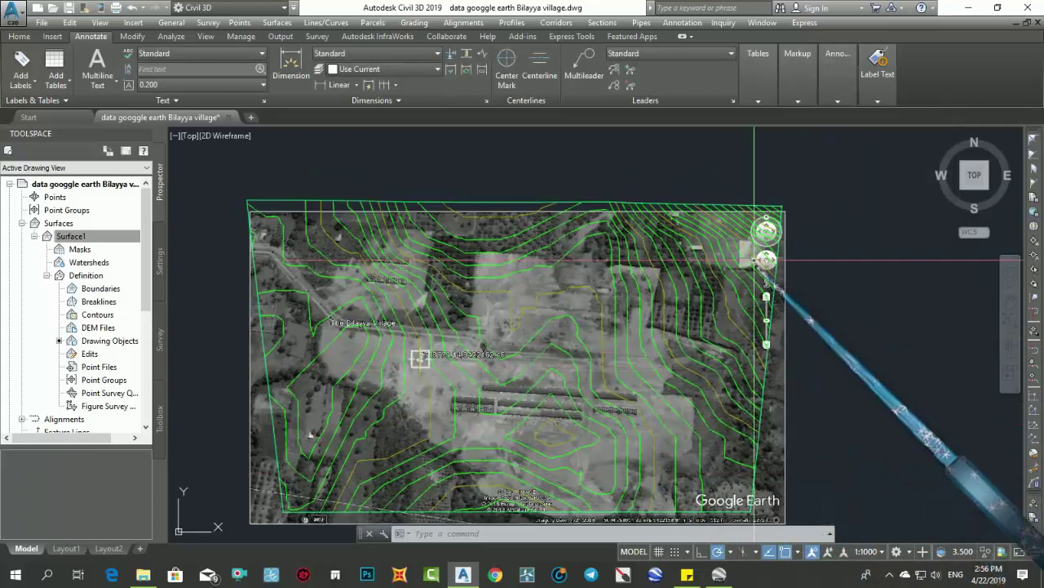
Step: Zoom and pan over the contoured village image, then select Surface1 to view it in the Object Viewer
{"action": "scroll", "coordinate": [754, 262], "scroll_direction": "up", "scroll_amount": 3}
{"action": "scroll", "coordinate": [659, 263], "scroll_direction": "up", "scroll_amount": 2}
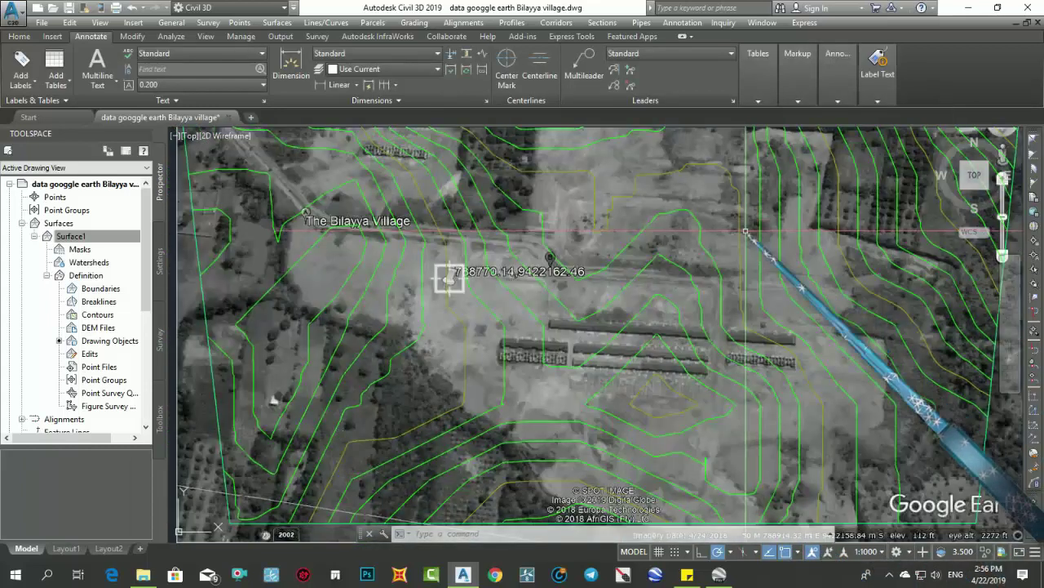
{"action": "scroll", "coordinate": [625, 361], "scroll_direction": "down", "scroll_amount": 4}
{"action": "mouse_move", "coordinate": [620, 362]}
{"action": "middle_mouse_down"}
{"action": "mouse_move", "coordinate": [614, 388]}
{"action": "mouse_move", "coordinate": [534, 396]}
{"action": "mouse_move", "coordinate": [622, 346]}
{"action": "mouse_move", "coordinate": [718, 331]}
{"action": "mouse_move", "coordinate": [700, 362]}
{"action": "middle_mouse_up"}
{"action": "scroll", "coordinate": [625, 345], "scroll_direction": "up", "scroll_amount": 2}
{"action": "middle_click_drag", "start_coordinate": [459, 327], "coordinate": [449, 341]}
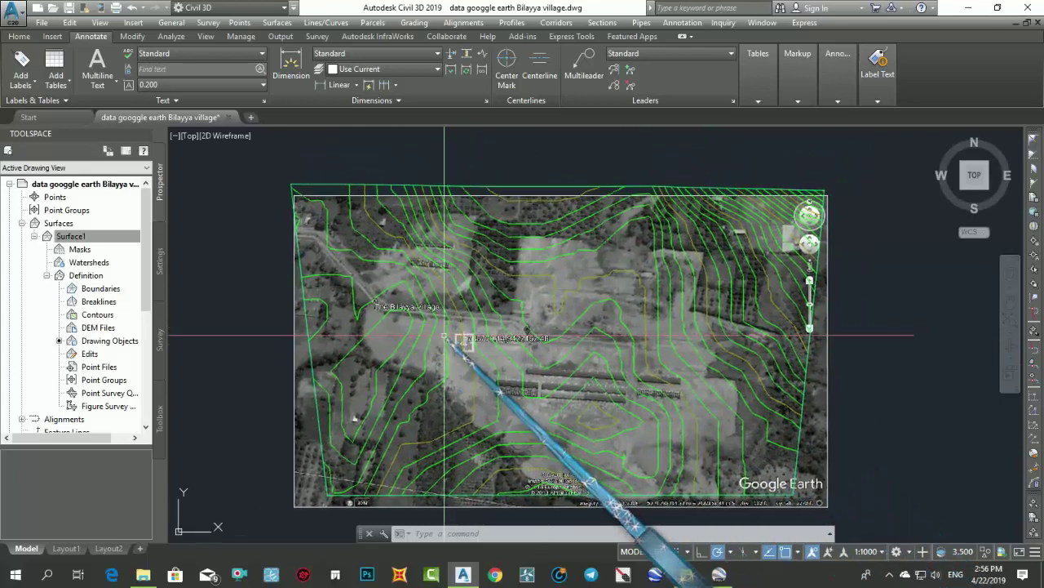
{"action": "scroll", "coordinate": [447, 336], "scroll_direction": "up", "scroll_amount": 1}
{"action": "scroll", "coordinate": [716, 368], "scroll_direction": "up", "scroll_amount": 2}
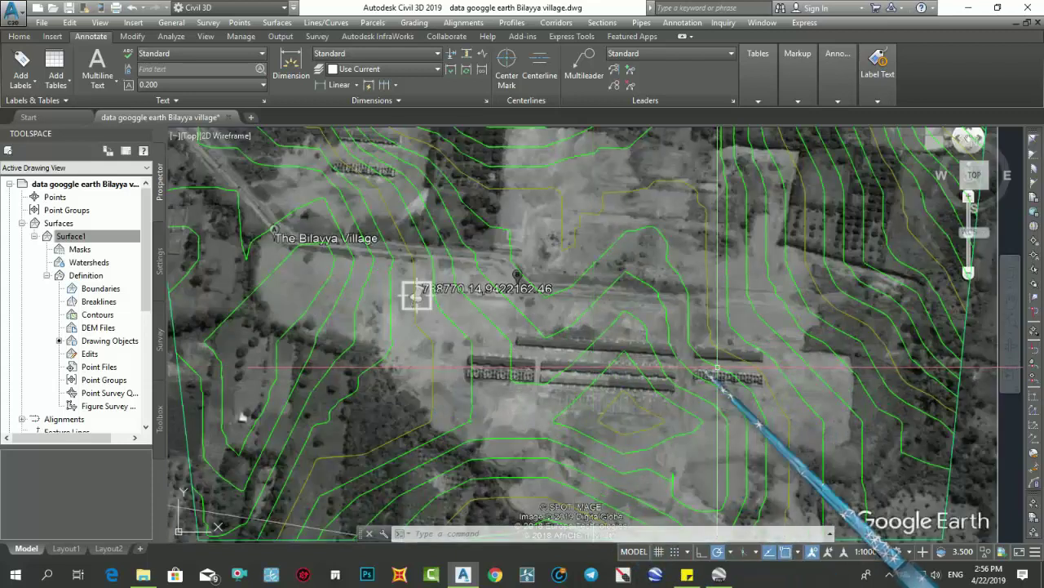
{"action": "scroll", "coordinate": [716, 369], "scroll_direction": "down", "scroll_amount": 1}
{"action": "scroll", "coordinate": [634, 345], "scroll_direction": "down", "scroll_amount": 1}
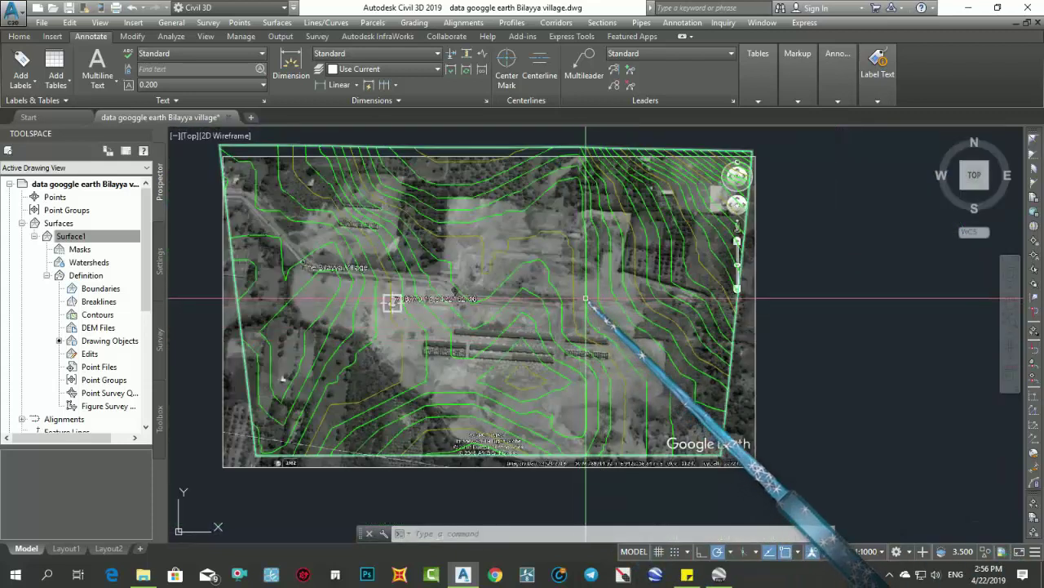
{"action": "left_click", "coordinate": [590, 306]}
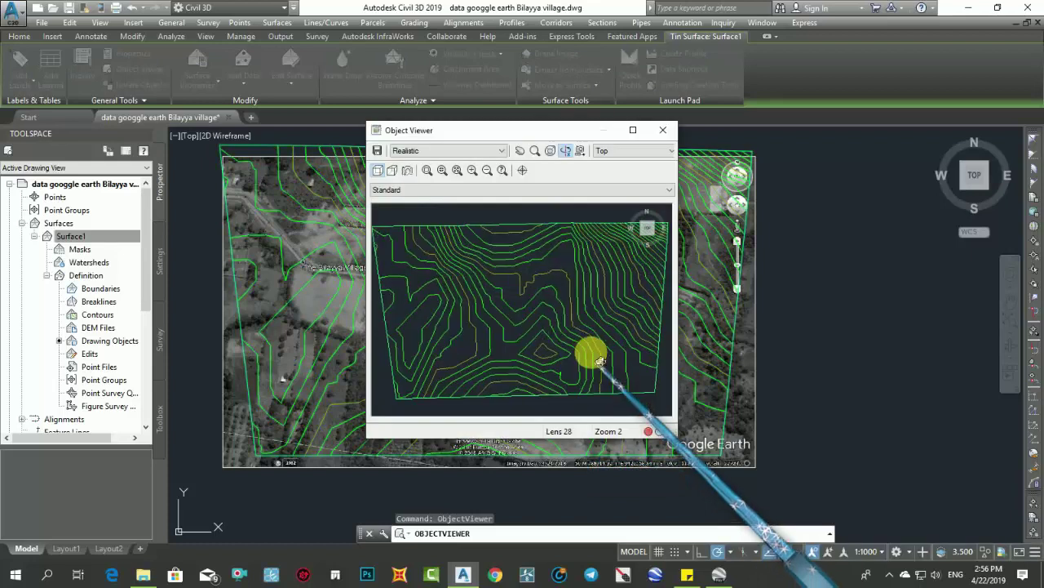
Step: Orbit the surface to an oblique side view, then close the Object Viewer
{"action": "mouse_move", "coordinate": [600, 360]}
{"action": "left_mouse_down"}
{"action": "mouse_move", "coordinate": [619, 271]}
{"action": "mouse_move", "coordinate": [645, 353]}
{"action": "mouse_move", "coordinate": [558, 290]}
{"action": "mouse_move", "coordinate": [588, 237]}
{"action": "mouse_move", "coordinate": [546, 305]}
{"action": "mouse_move", "coordinate": [556, 270]}
{"action": "left_mouse_up"}
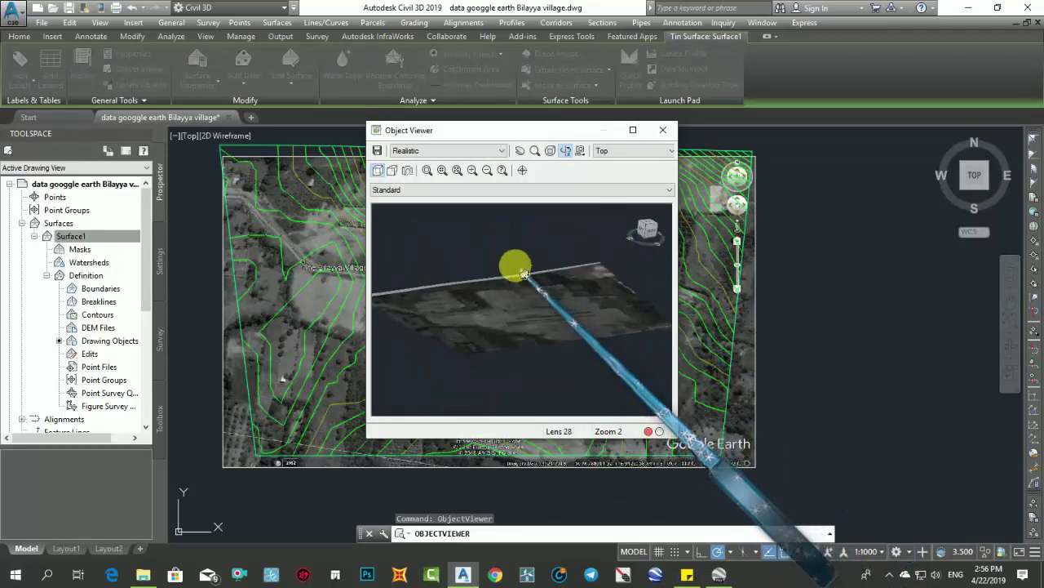
{"action": "right_click", "coordinate": [513, 264]}
{"action": "left_click", "coordinate": [538, 264]}
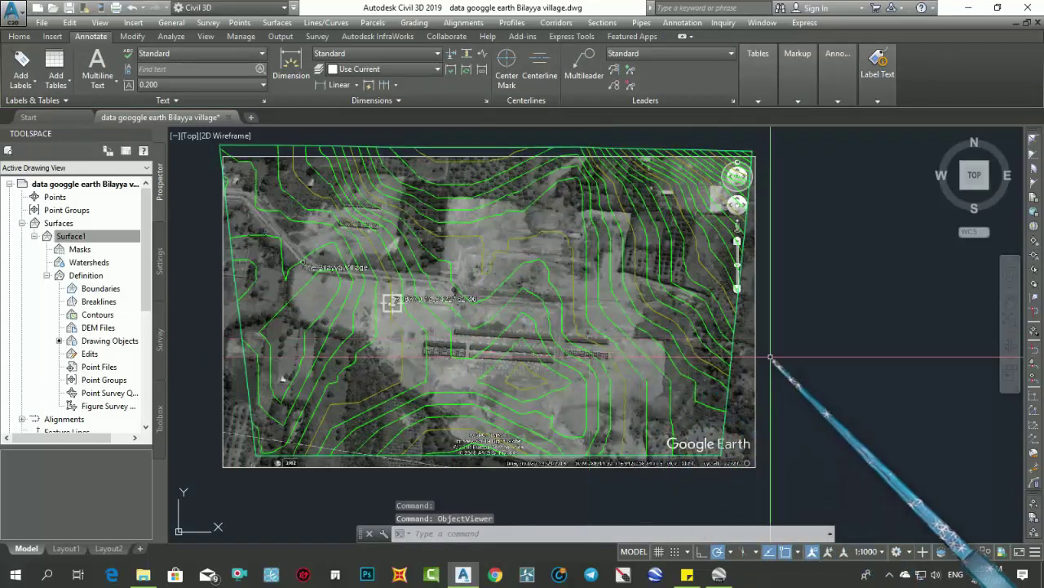
Step: Pan and zoom the drawing to look over the contours on the aerial image
{"action": "middle_click_drag", "start_coordinate": [546, 379], "coordinate": [595, 420]}
{"action": "scroll", "coordinate": [536, 415], "scroll_direction": "up", "scroll_amount": 2}
{"action": "scroll", "coordinate": [513, 426], "scroll_direction": "up", "scroll_amount": 3}
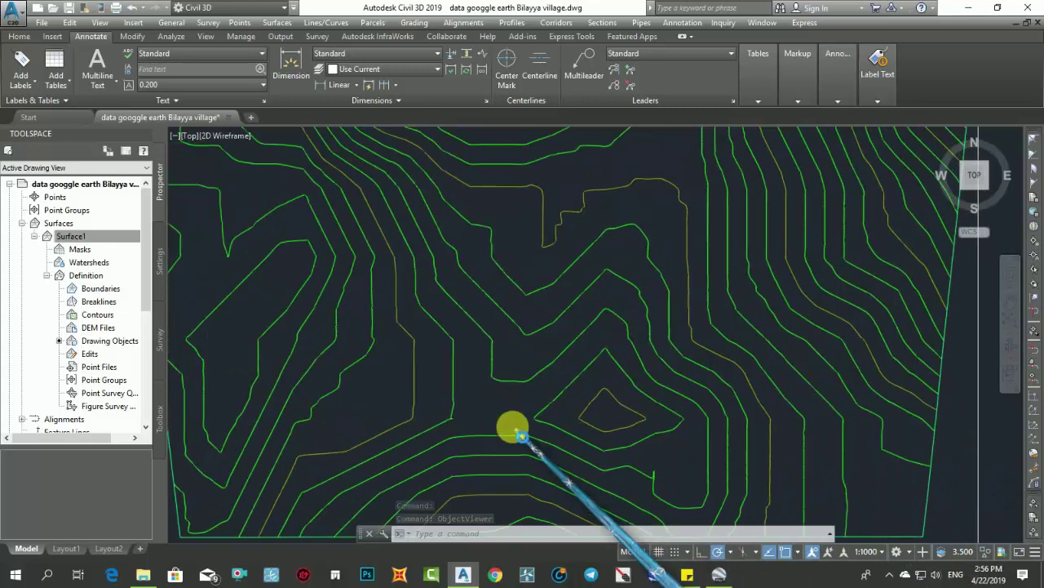
{"action": "scroll", "coordinate": [512, 418], "scroll_direction": "down", "scroll_amount": 5}
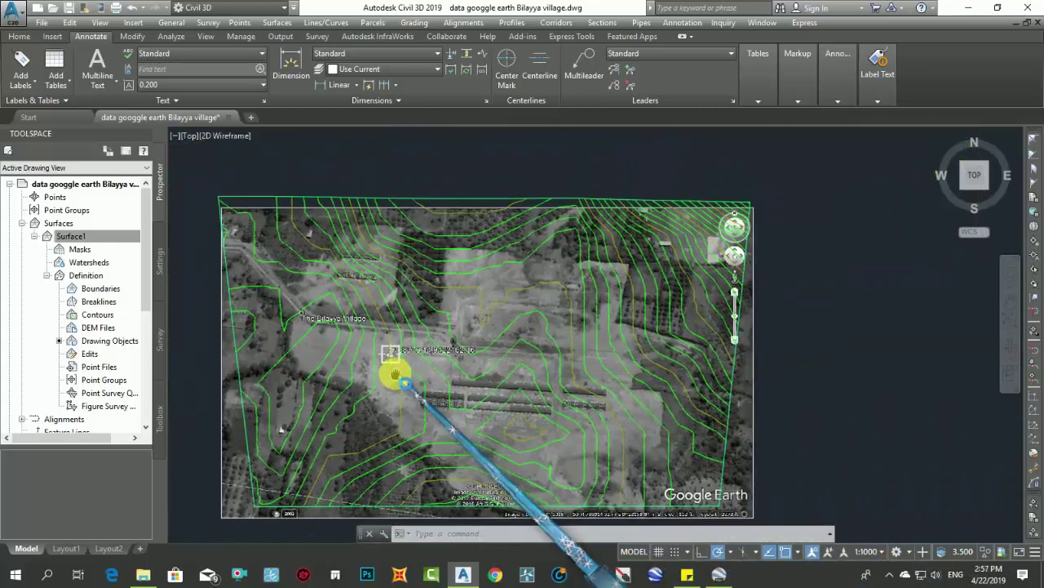
{"action": "mouse_move", "coordinate": [392, 362]}
{"action": "left_mouse_down"}
{"action": "mouse_move", "coordinate": [498, 341]}
{"action": "mouse_move", "coordinate": [373, 350]}
{"action": "left_mouse_up"}
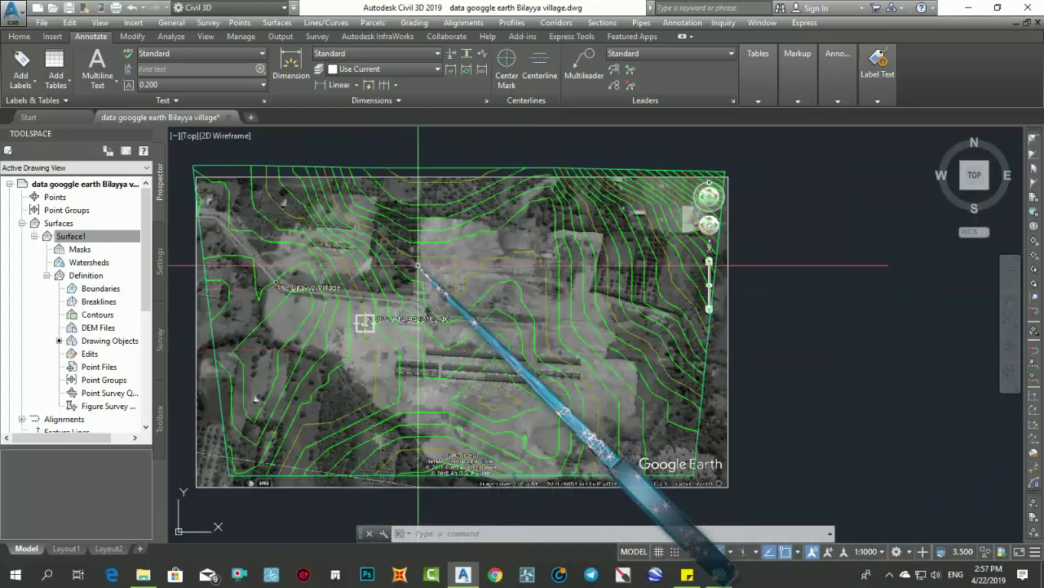
Step: Try Create Profile from Surface, which fails because no alignment exists yet
{"action": "left_click", "coordinate": [52, 35]}
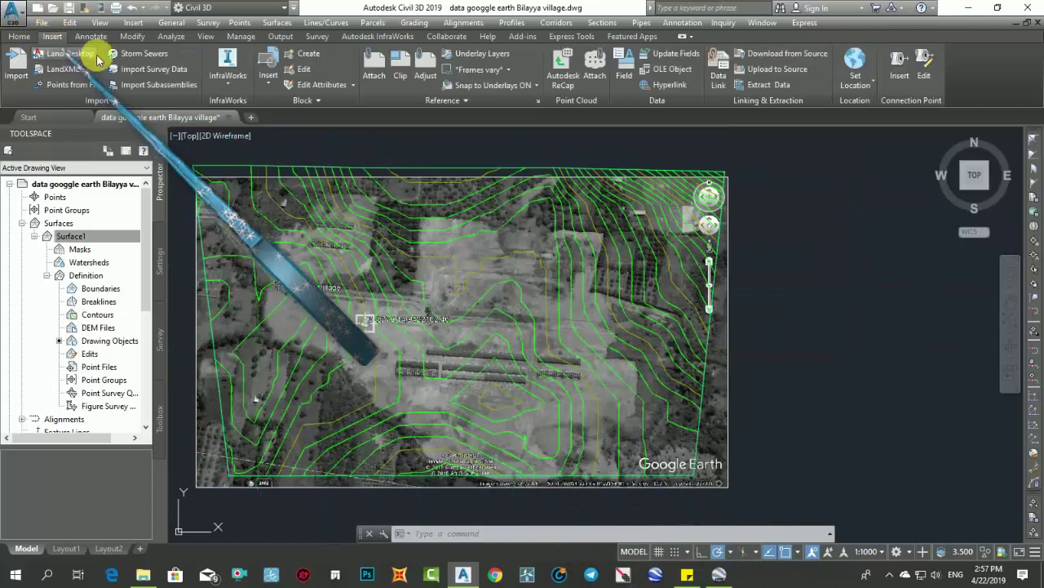
{"action": "scroll", "coordinate": [625, 320], "scroll_direction": "down", "scroll_amount": 3}
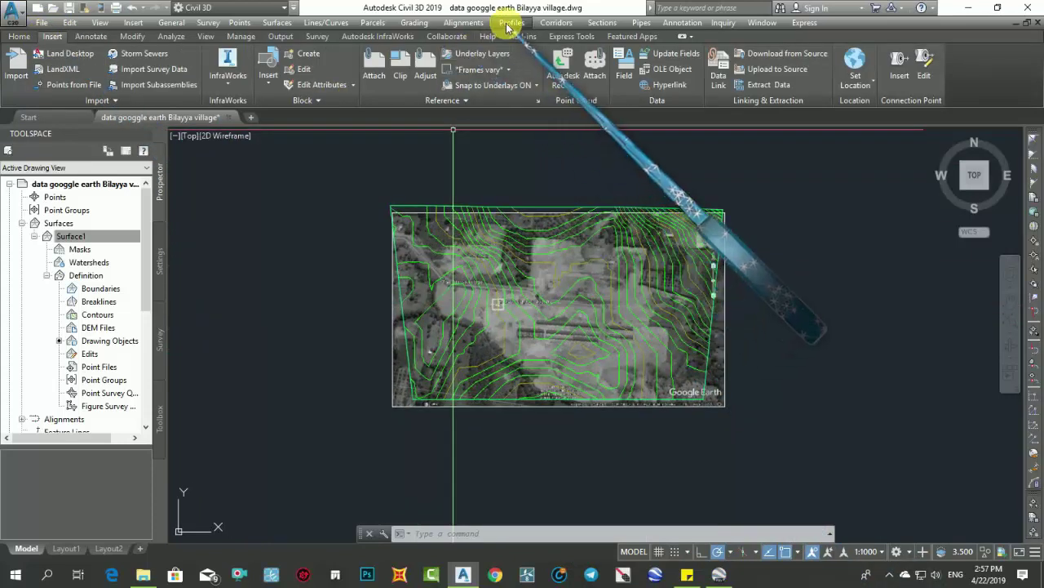
{"action": "left_click", "coordinate": [508, 23]}
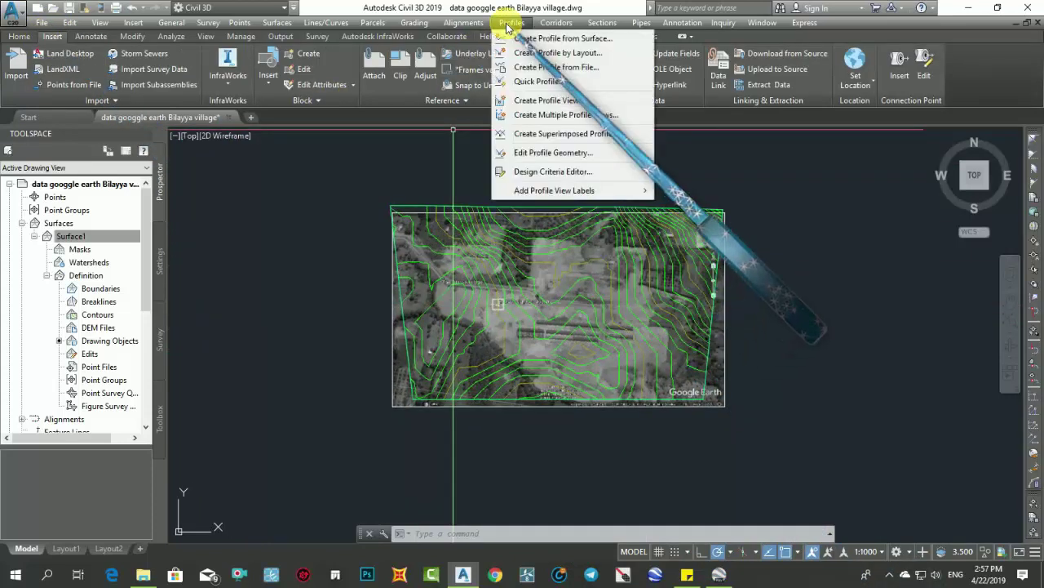
{"action": "left_click", "coordinate": [565, 41]}
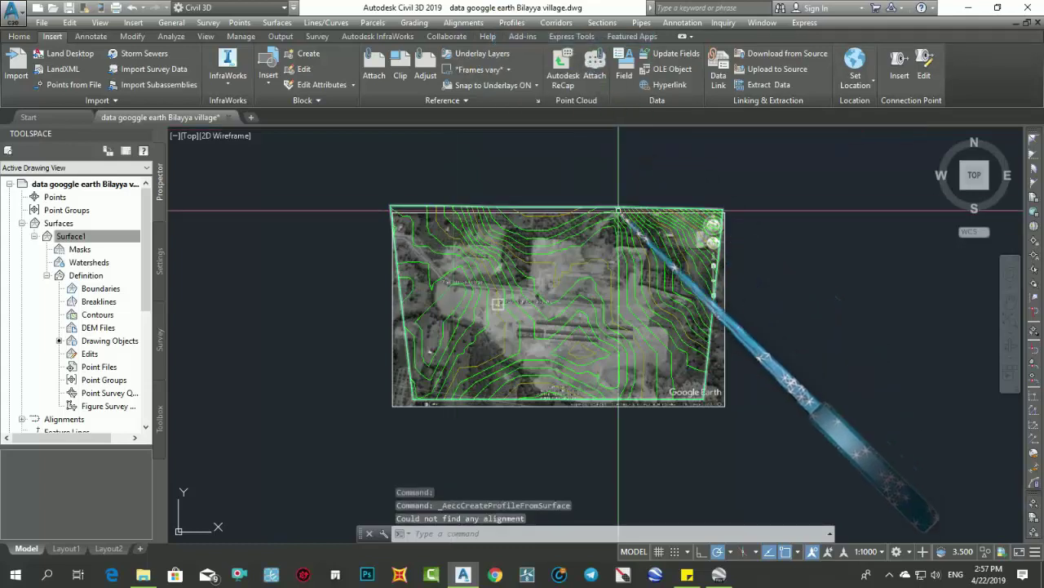
Step: Start a new alignment by layout, keeping All Labels and the default settings
{"action": "left_click", "coordinate": [470, 24]}
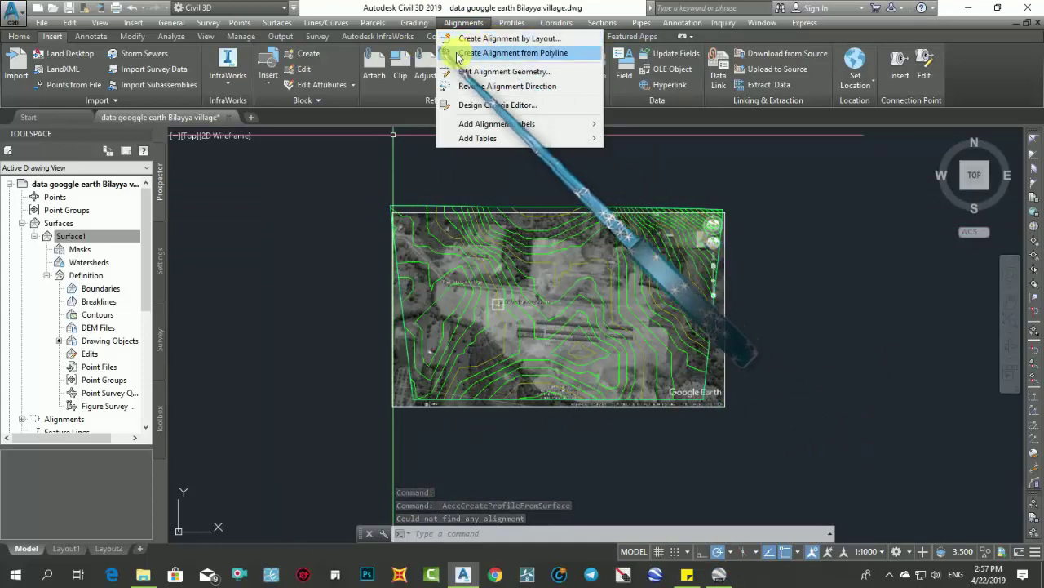
{"action": "left_click", "coordinate": [496, 44]}
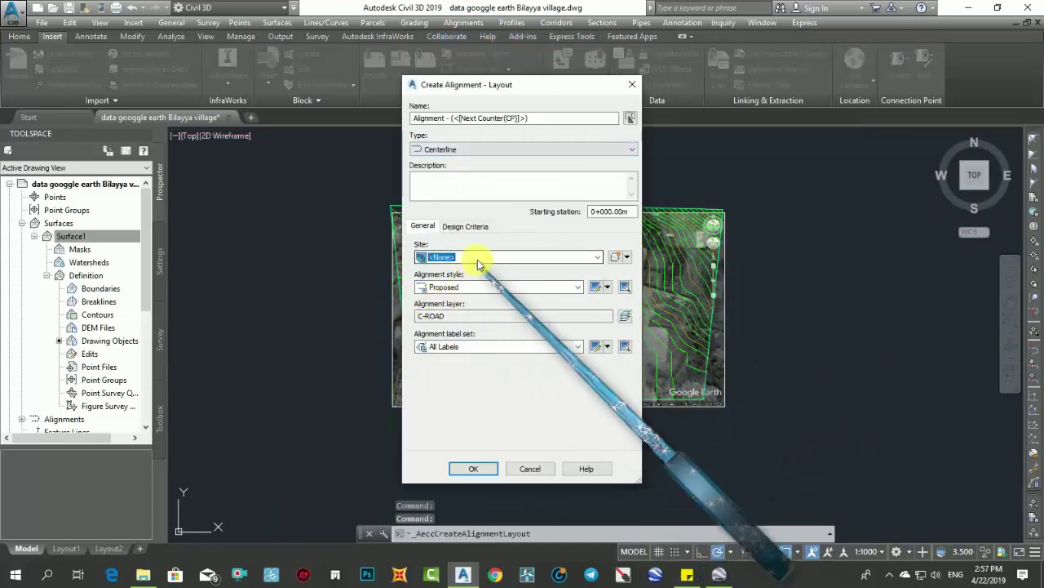
{"action": "left_click", "coordinate": [551, 350]}
{"action": "left_click", "coordinate": [478, 350]}
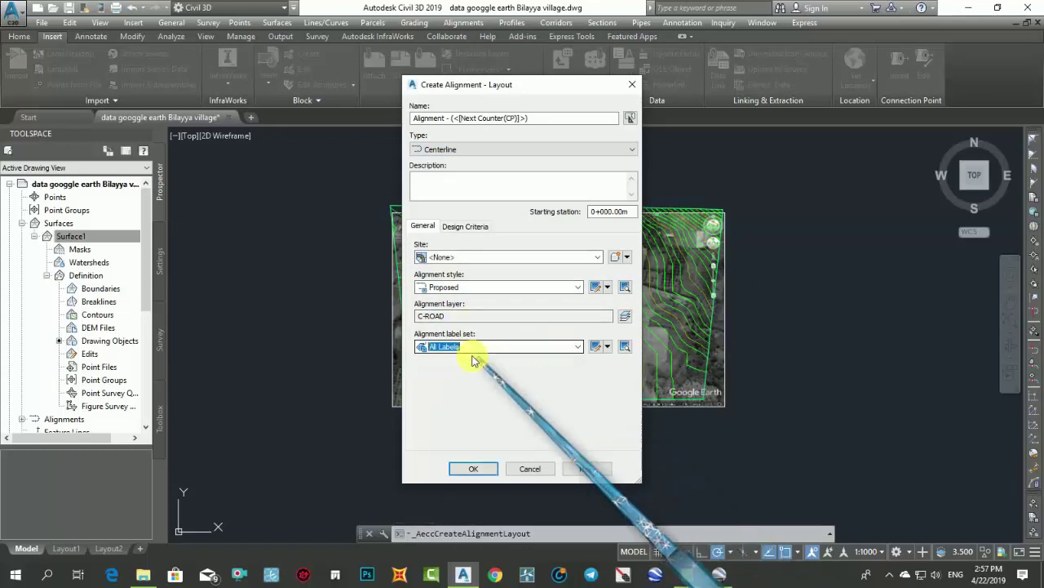
{"action": "left_click", "coordinate": [478, 232]}
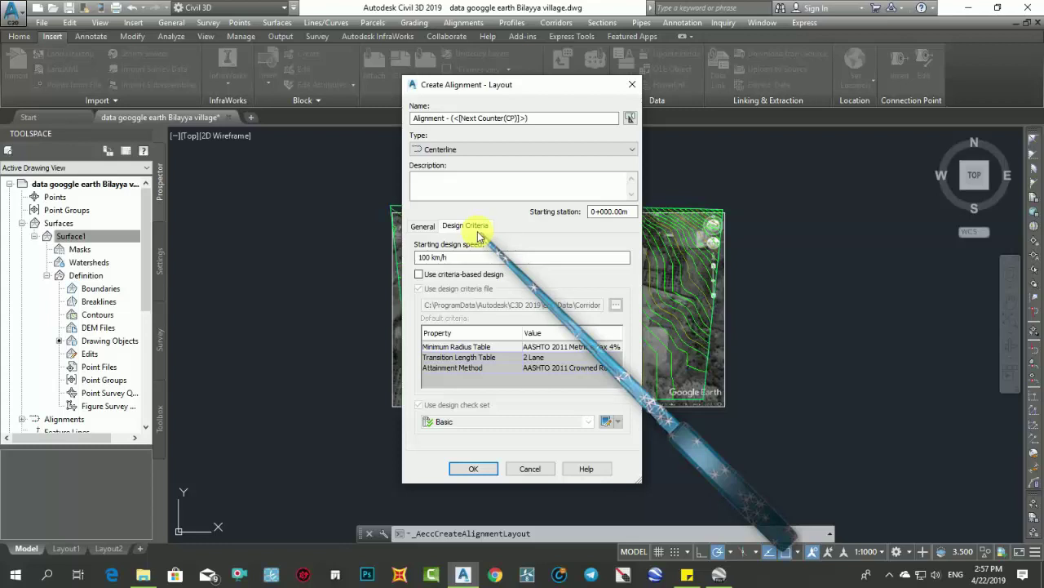
{"action": "left_click", "coordinate": [422, 226]}
{"action": "left_click", "coordinate": [474, 469]}
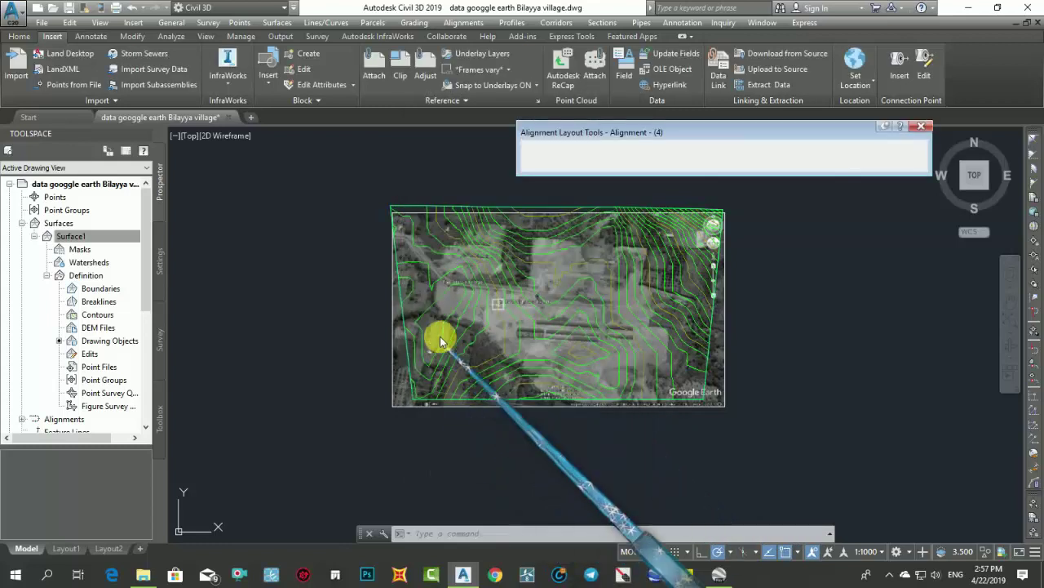
Step: Choose Tangent-Tangent (No curves) and the Fixed Line (Two points) tool in Alignment Layout Tools
{"action": "left_click", "coordinate": [542, 147]}
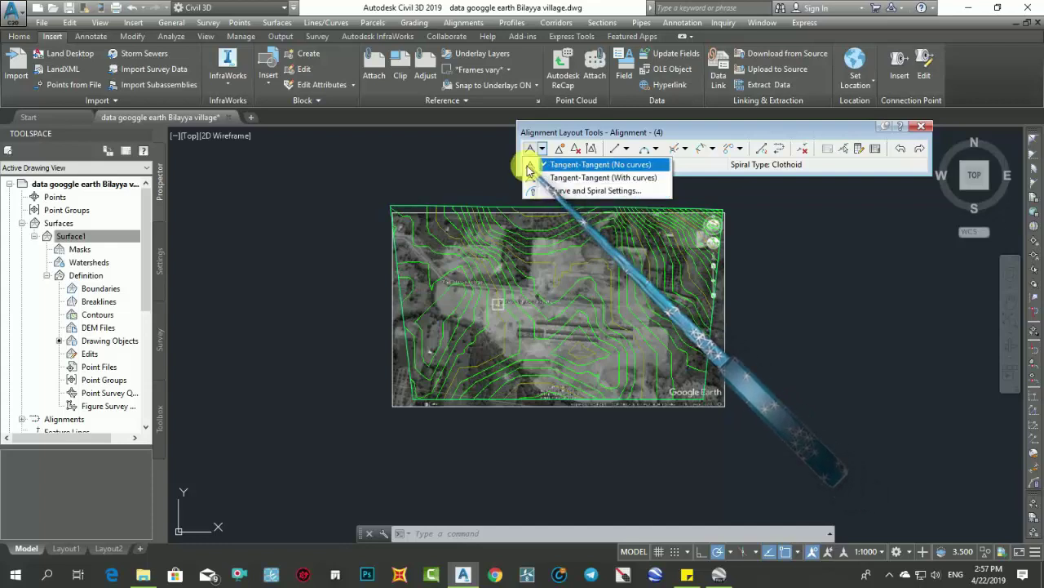
{"action": "left_click", "coordinate": [529, 166]}
{"action": "left_click", "coordinate": [626, 148]}
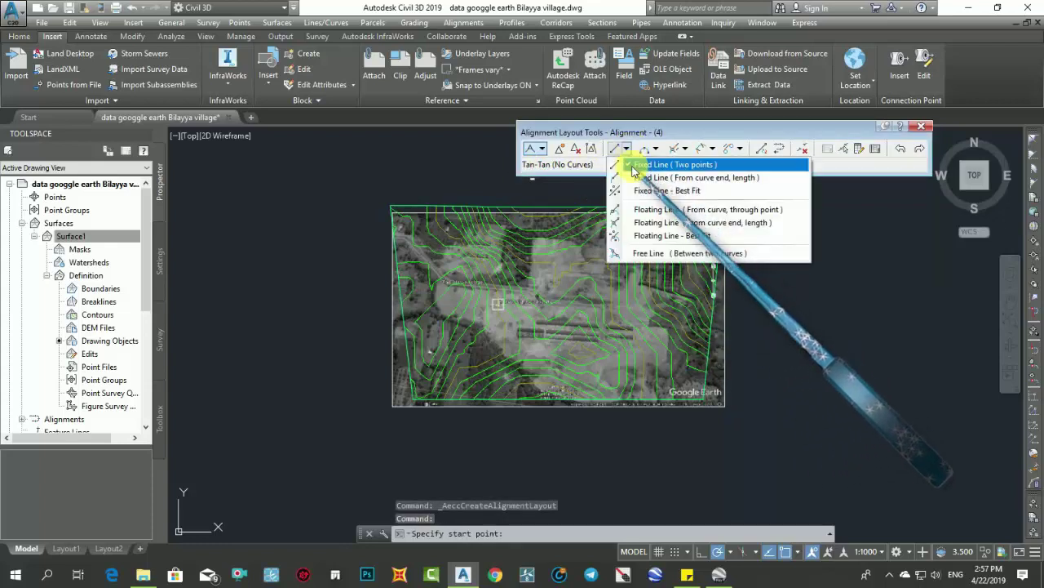
{"action": "left_click", "coordinate": [644, 166]}
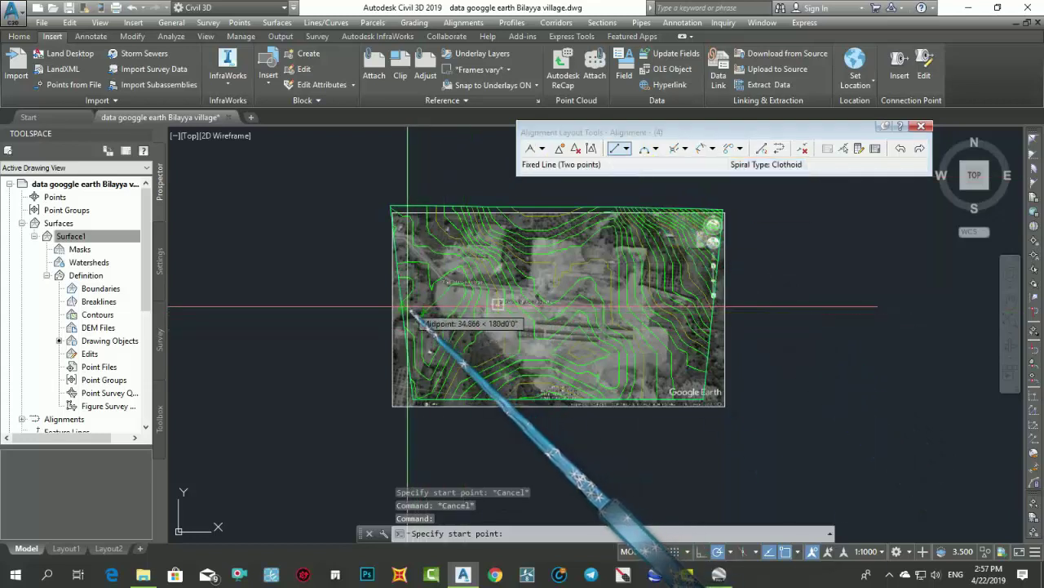
Step: Pick the alignment's start on the image's left side and run it to about 0+700
{"action": "scroll", "coordinate": [407, 310], "scroll_direction": "up", "scroll_amount": 3}
{"action": "left_click", "coordinate": [711, 350]}
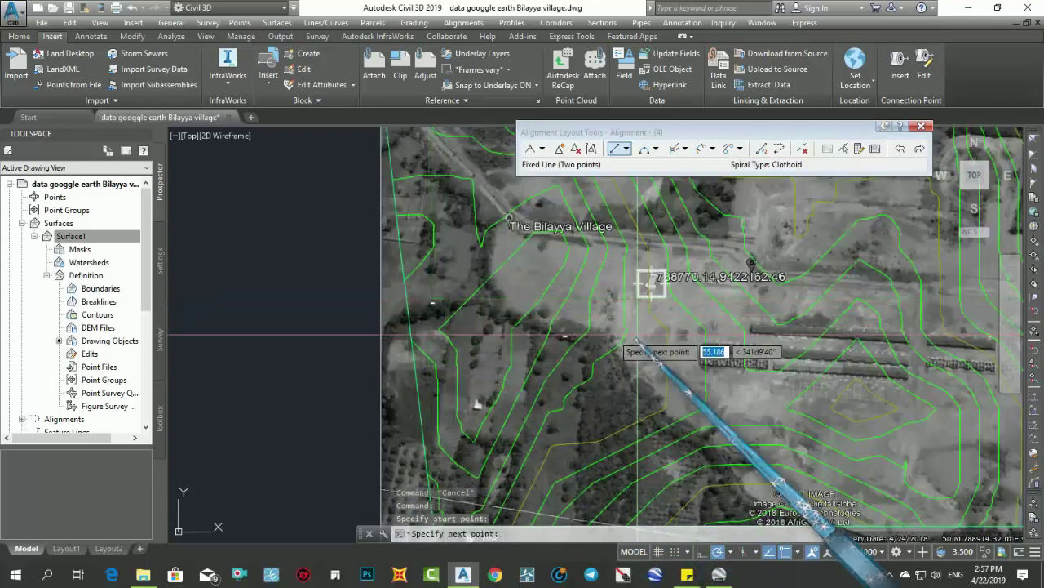
{"action": "scroll", "coordinate": [755, 329], "scroll_direction": "down", "scroll_amount": 5}
{"action": "scroll", "coordinate": [755, 329], "scroll_direction": "up", "scroll_amount": 4}
{"action": "scroll", "coordinate": [792, 315], "scroll_direction": "up", "scroll_amount": 2}
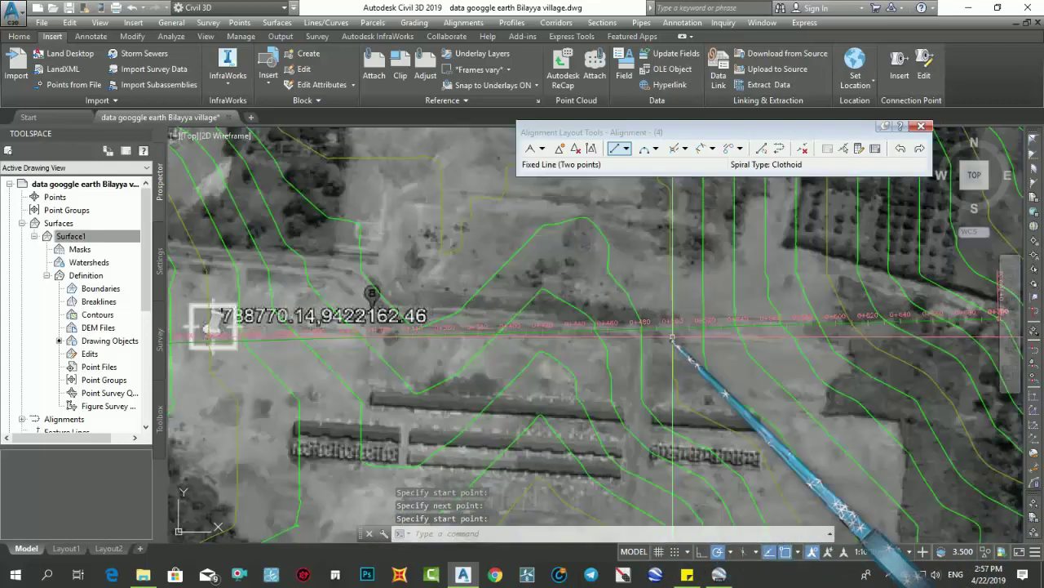
{"action": "scroll", "coordinate": [563, 339], "scroll_direction": "up", "scroll_amount": 5}
{"action": "scroll", "coordinate": [432, 327], "scroll_direction": "down", "scroll_amount": 5}
{"action": "scroll", "coordinate": [490, 337], "scroll_direction": "up", "scroll_amount": 5}
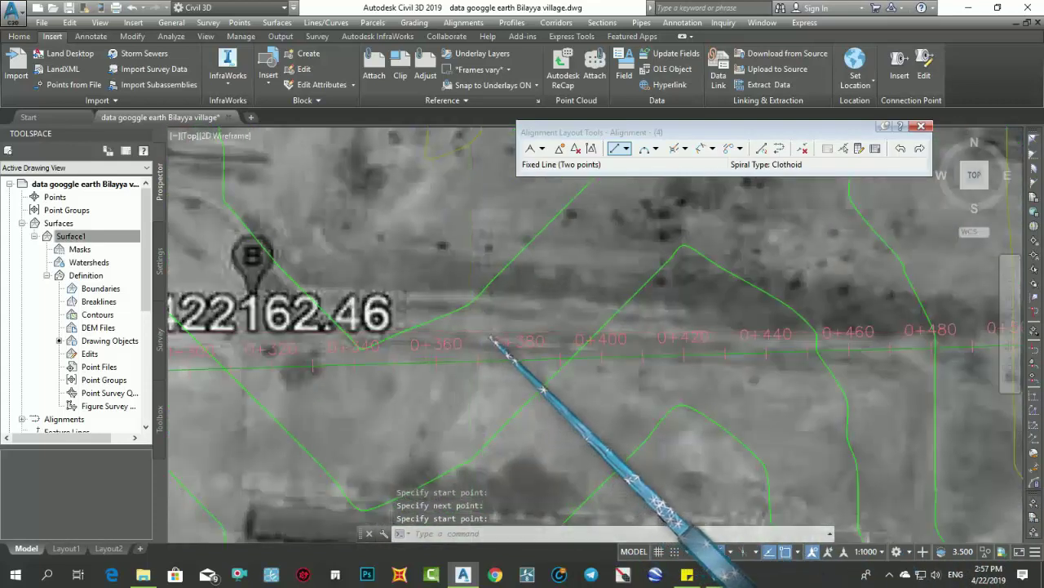
{"action": "scroll", "coordinate": [466, 350], "scroll_direction": "up", "scroll_amount": 2}
{"action": "scroll", "coordinate": [604, 359], "scroll_direction": "down", "scroll_amount": 4}
{"action": "middle_click_drag", "start_coordinate": [605, 360], "coordinate": [532, 368]}
{"action": "scroll", "coordinate": [373, 357], "scroll_direction": "up", "scroll_amount": 3}
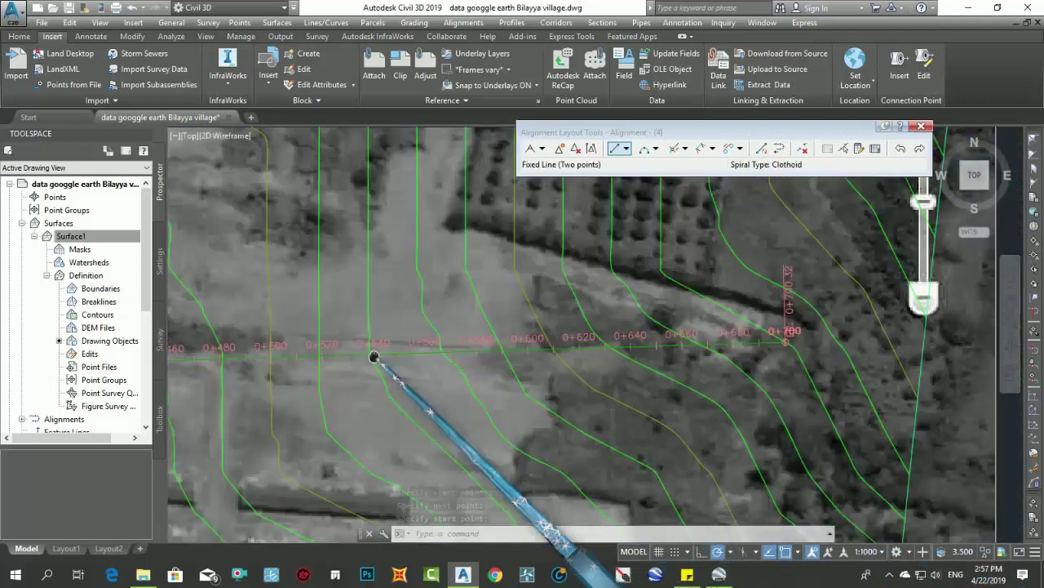
{"action": "scroll", "coordinate": [796, 335], "scroll_direction": "up", "scroll_amount": 2}
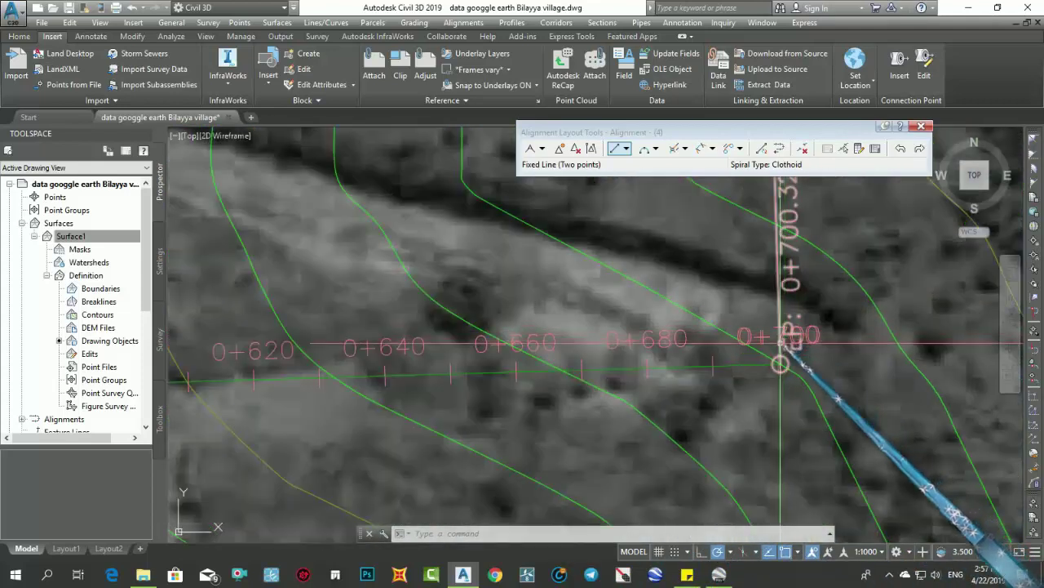
{"action": "scroll", "coordinate": [781, 364], "scroll_direction": "down", "scroll_amount": 5}
{"action": "scroll", "coordinate": [495, 326], "scroll_direction": "up", "scroll_amount": 1}
{"action": "scroll", "coordinate": [373, 334], "scroll_direction": "up", "scroll_amount": 3}
{"action": "scroll", "coordinate": [327, 342], "scroll_direction": "up", "scroll_amount": 2}
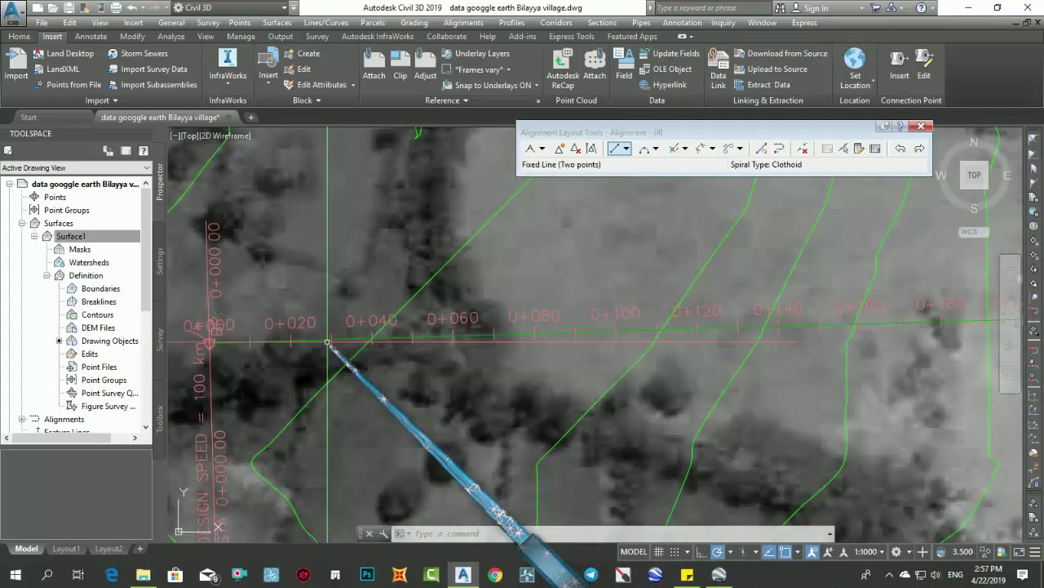
{"action": "scroll", "coordinate": [497, 315], "scroll_direction": "down", "scroll_amount": 1}
{"action": "scroll", "coordinate": [454, 319], "scroll_direction": "up", "scroll_amount": 1}
{"action": "scroll", "coordinate": [635, 303], "scroll_direction": "down", "scroll_amount": 4}
{"action": "middle_click_drag", "start_coordinate": [674, 337], "coordinate": [757, 346]}
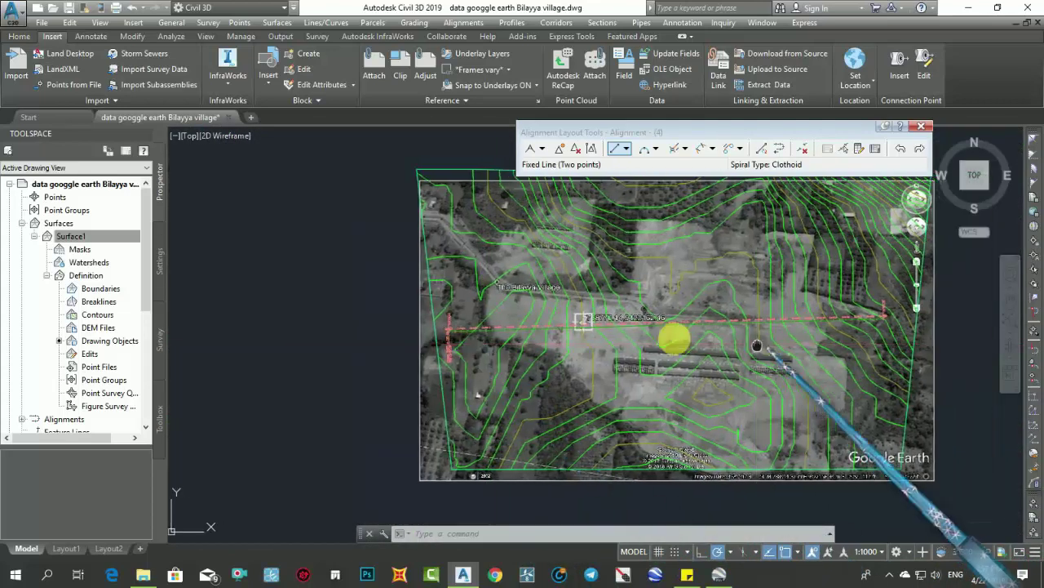
{"action": "scroll", "coordinate": [767, 351], "scroll_direction": "up", "scroll_amount": 1}
{"action": "scroll", "coordinate": [804, 408], "scroll_direction": "up", "scroll_amount": 2}
{"action": "scroll", "coordinate": [803, 361], "scroll_direction": "down", "scroll_amount": 3}
{"action": "scroll", "coordinate": [804, 310], "scroll_direction": "down", "scroll_amount": 1}
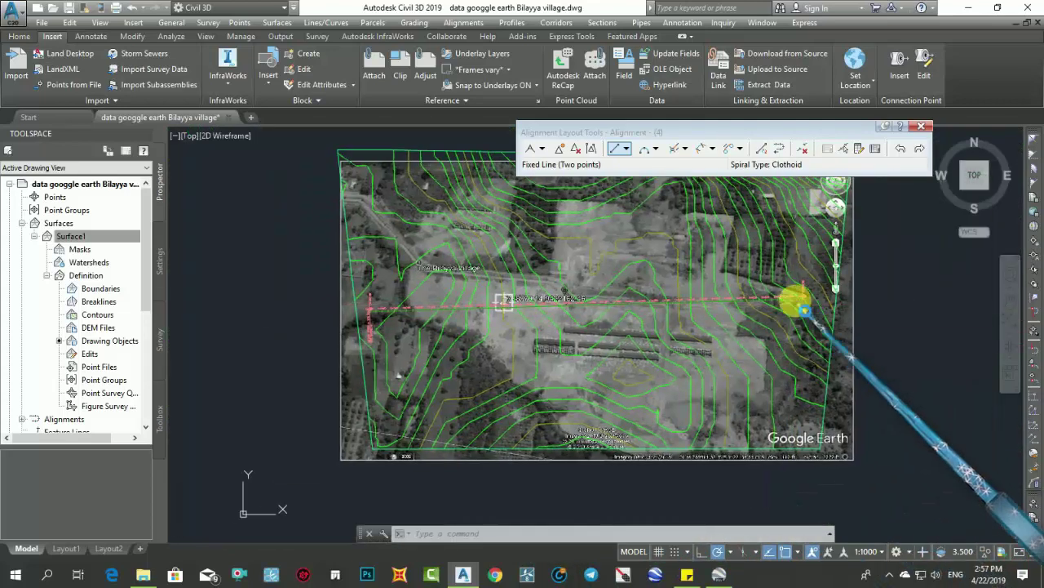
{"action": "scroll", "coordinate": [455, 280], "scroll_direction": "up", "scroll_amount": 3}
{"action": "scroll", "coordinate": [401, 285], "scroll_direction": "up", "scroll_amount": 2}
{"action": "scroll", "coordinate": [373, 308], "scroll_direction": "down", "scroll_amount": 3}
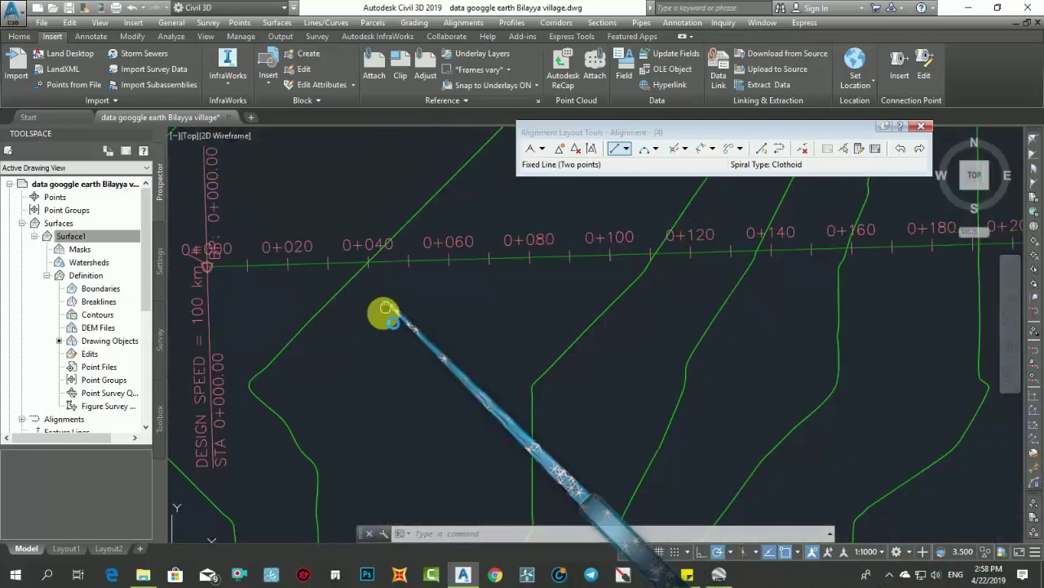
{"action": "middle_click_drag", "start_coordinate": [389, 328], "coordinate": [263, 367]}
{"action": "scroll", "coordinate": [653, 408], "scroll_direction": "down", "scroll_amount": 3}
{"action": "mouse_move", "coordinate": [653, 408]}
{"action": "middle_mouse_down"}
{"action": "mouse_move", "coordinate": [400, 399]}
{"action": "mouse_move", "coordinate": [459, 390]}
{"action": "middle_mouse_up"}
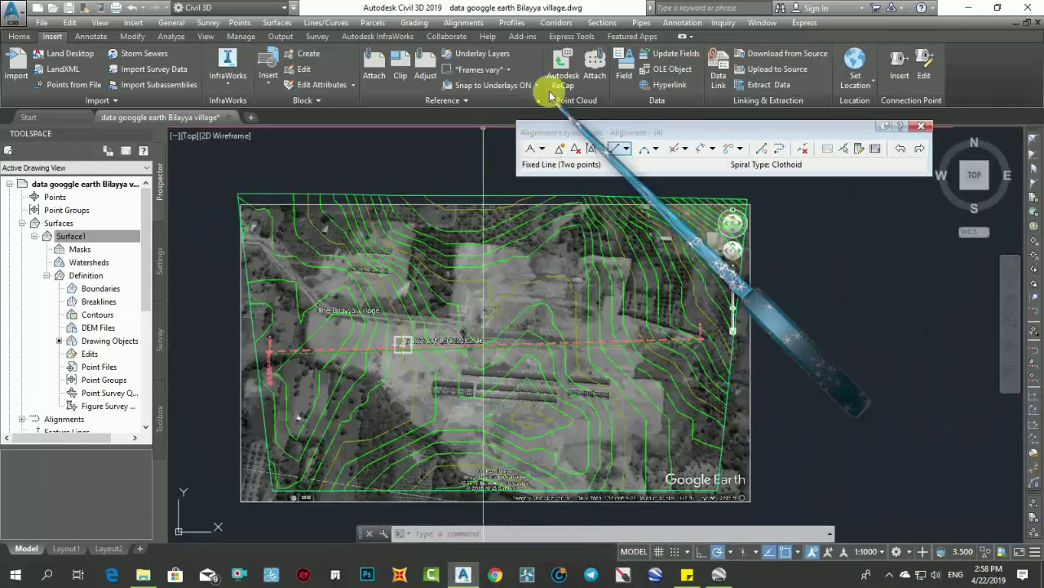
Step: Start Create Multiple Profile Views and select Alignment - (4)
{"action": "left_click", "coordinate": [464, 23]}
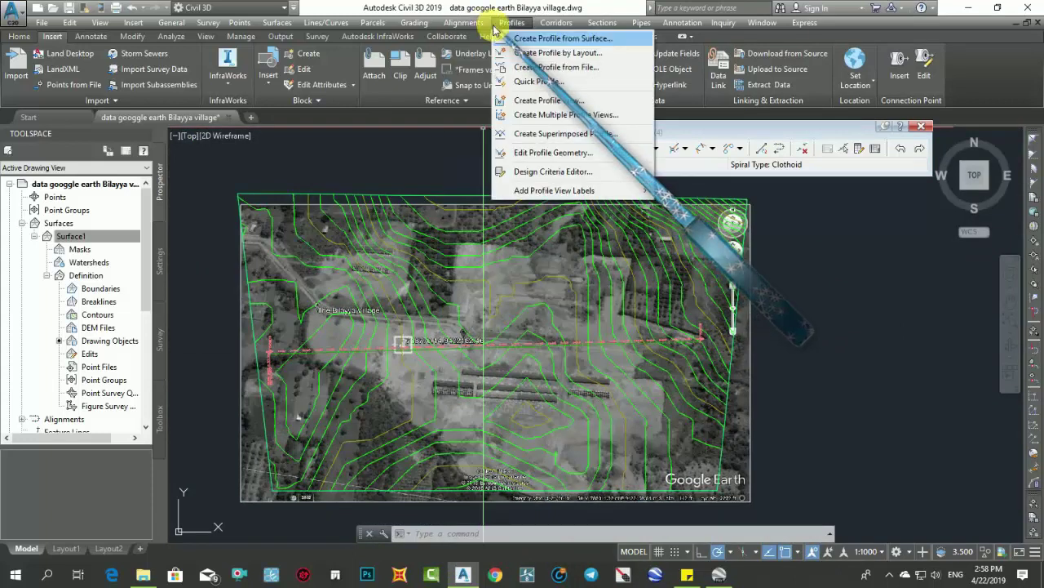
{"action": "left_click", "coordinate": [465, 23]}
{"action": "left_click", "coordinate": [507, 23]}
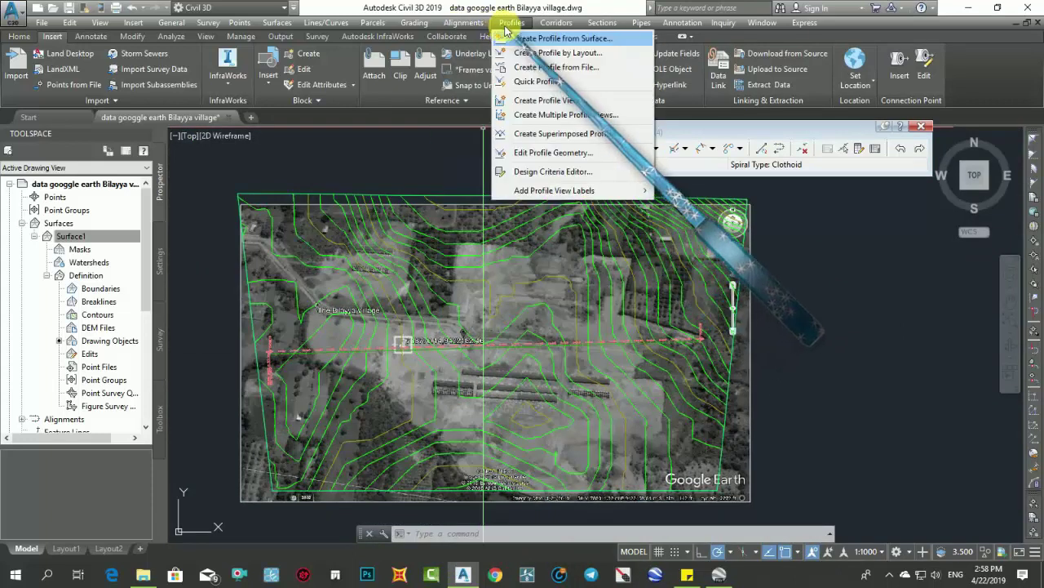
{"action": "left_click", "coordinate": [554, 120]}
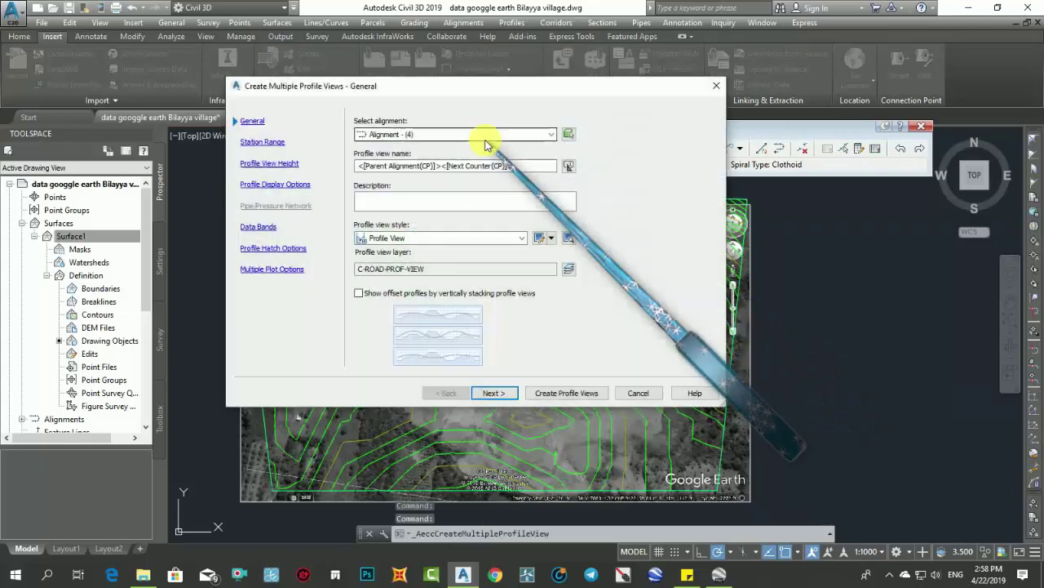
{"action": "left_click", "coordinate": [449, 134]}
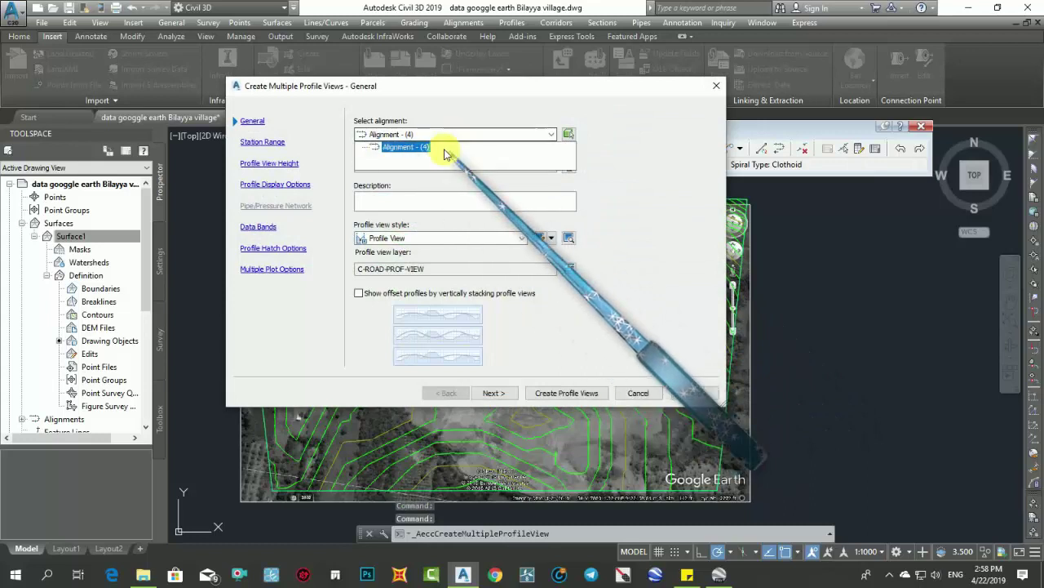
{"action": "left_click", "coordinate": [444, 146]}
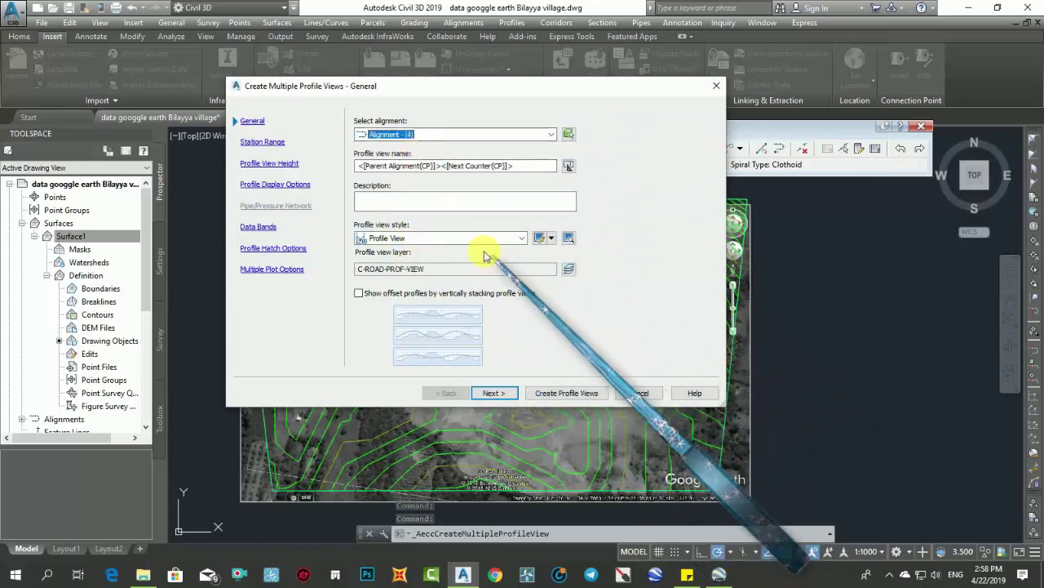
Step: Keep the default wizard settings, check the Profile1 band source, and create the profile views
{"action": "left_click", "coordinate": [494, 393]}
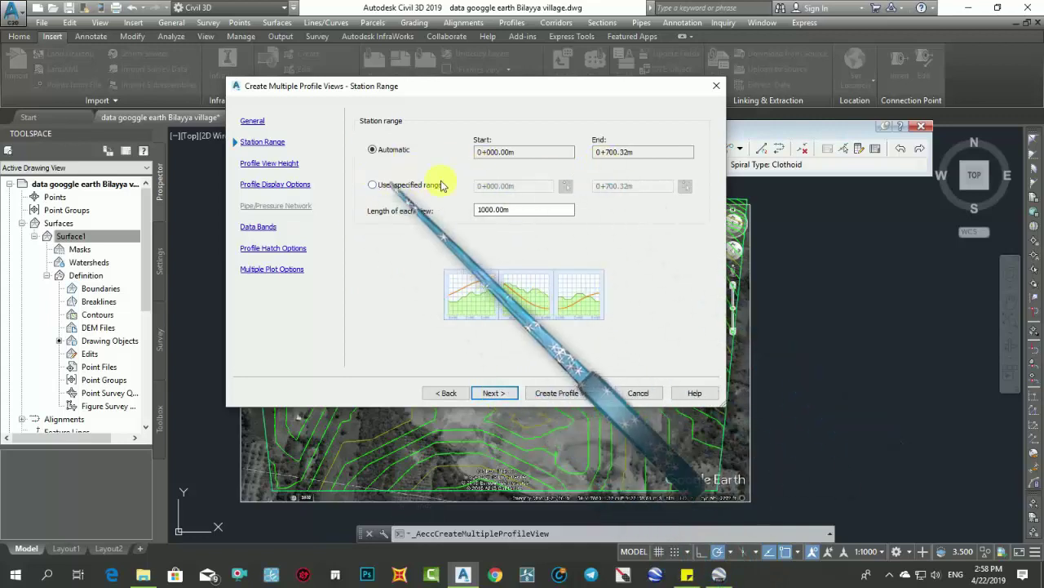
{"action": "left_click", "coordinate": [494, 394]}
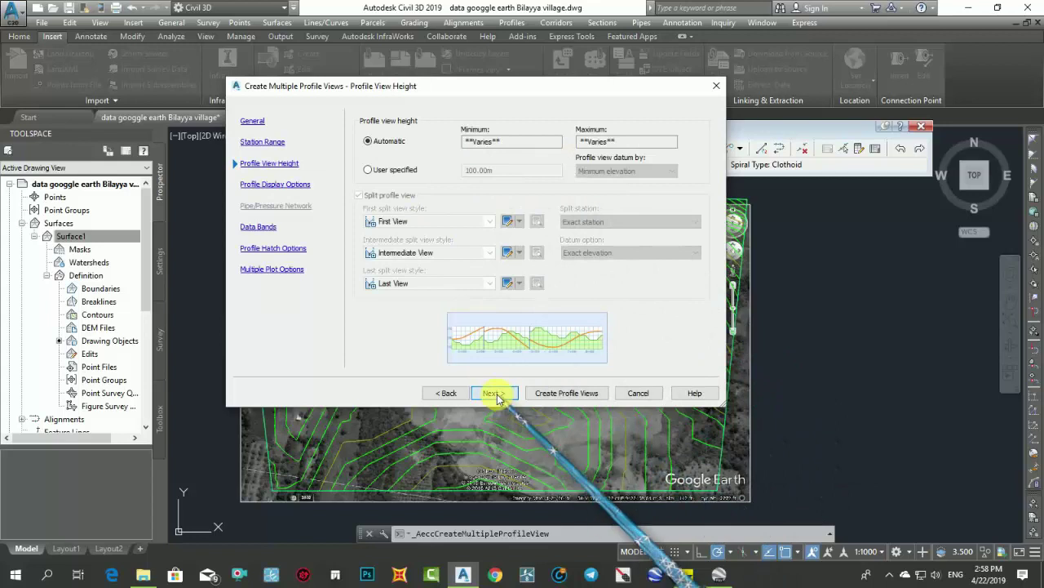
{"action": "left_click", "coordinate": [496, 394]}
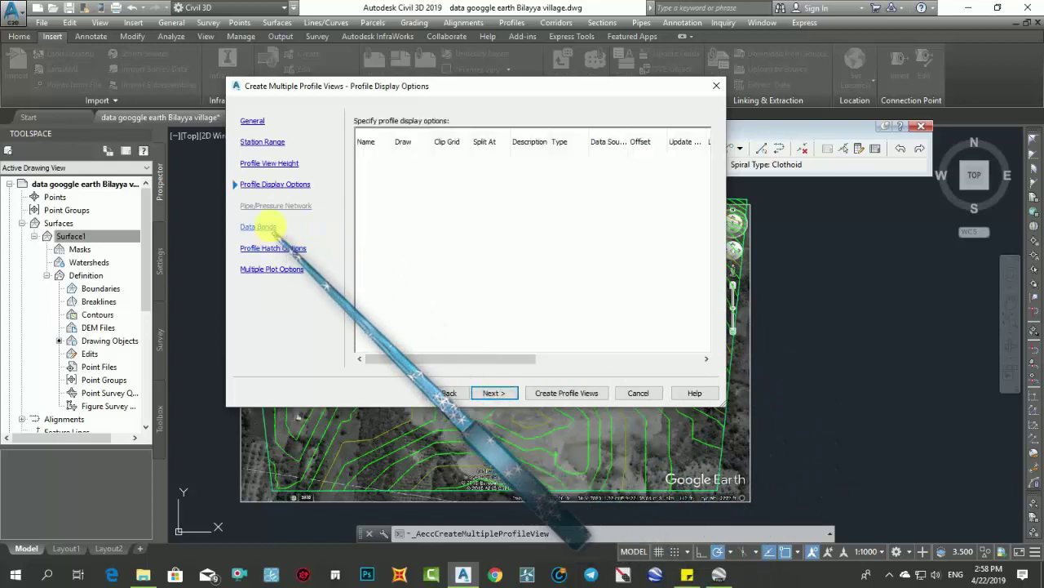
{"action": "left_click", "coordinate": [493, 394]}
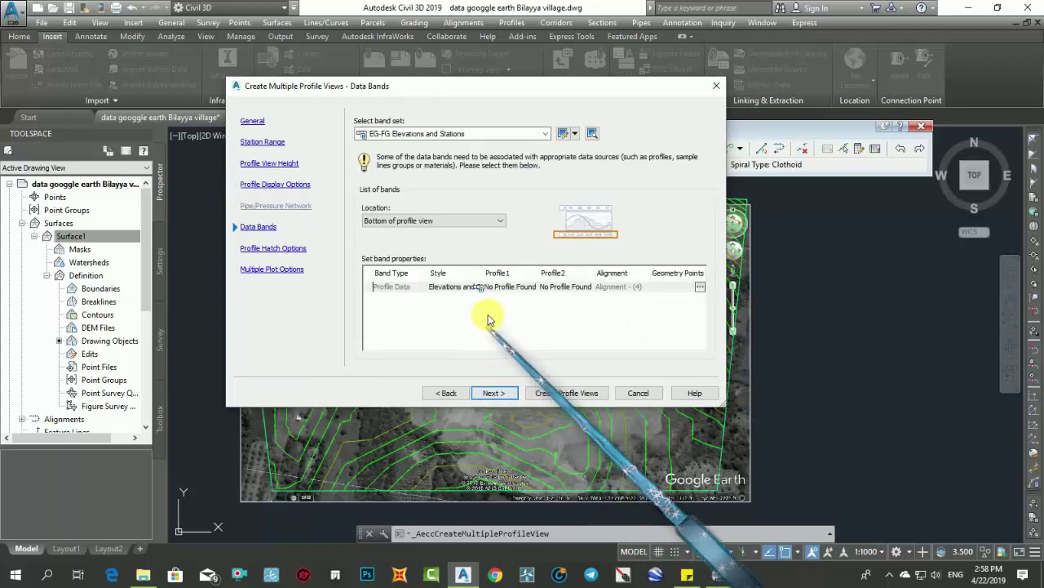
{"action": "left_click", "coordinate": [504, 287]}
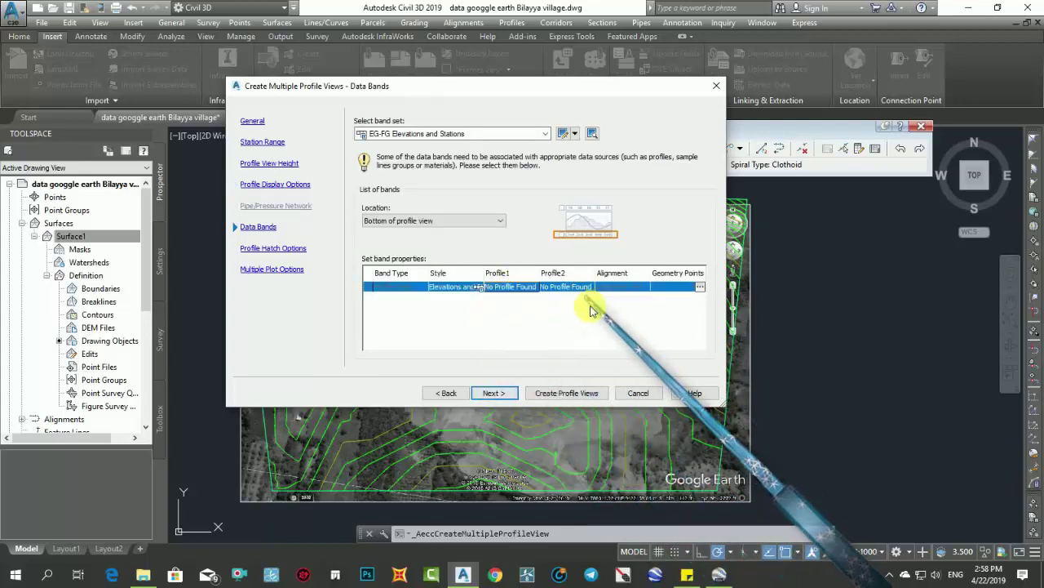
{"action": "left_click", "coordinate": [506, 394]}
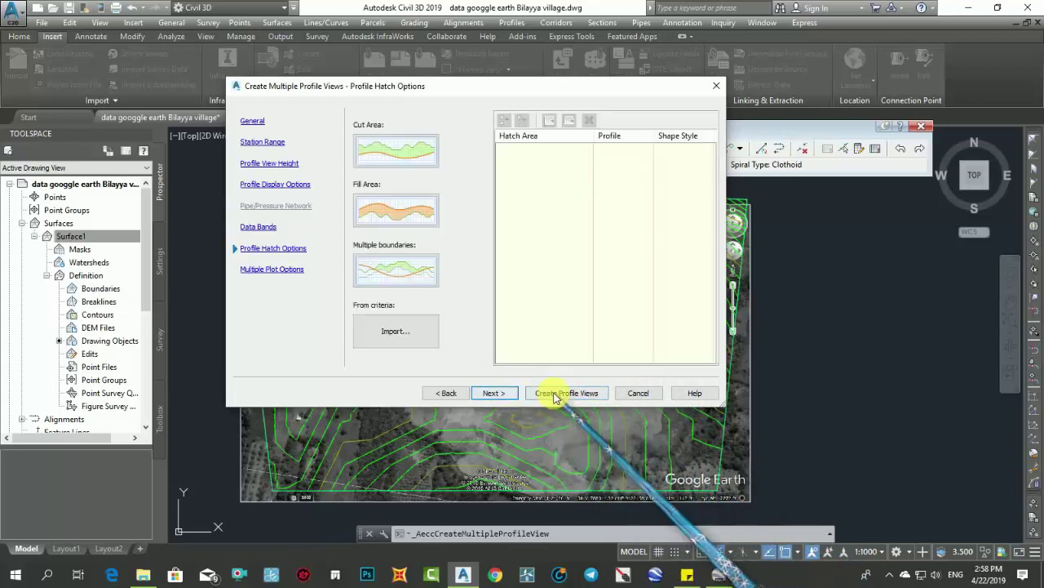
{"action": "left_click", "coordinate": [595, 397]}
{"action": "scroll", "coordinate": [792, 338], "scroll_direction": "down", "scroll_amount": 2}
Step: Place the profile view right of the image, then select and erase it
{"action": "left_click", "coordinate": [775, 330]}
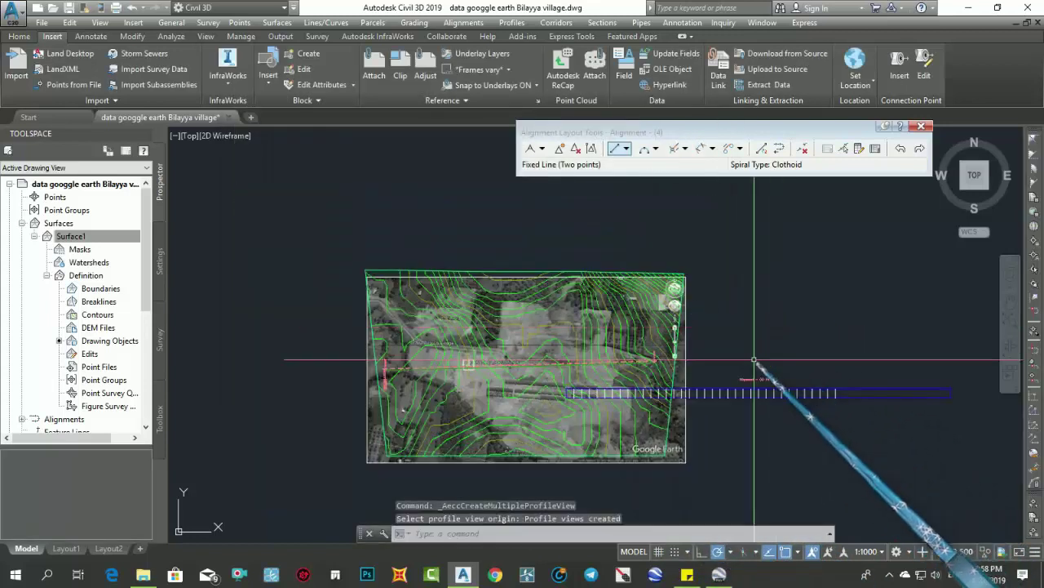
{"action": "scroll", "coordinate": [743, 391], "scroll_direction": "up", "scroll_amount": 4}
{"action": "scroll", "coordinate": [747, 383], "scroll_direction": "down", "scroll_amount": 1}
{"action": "left_click", "coordinate": [726, 331]}
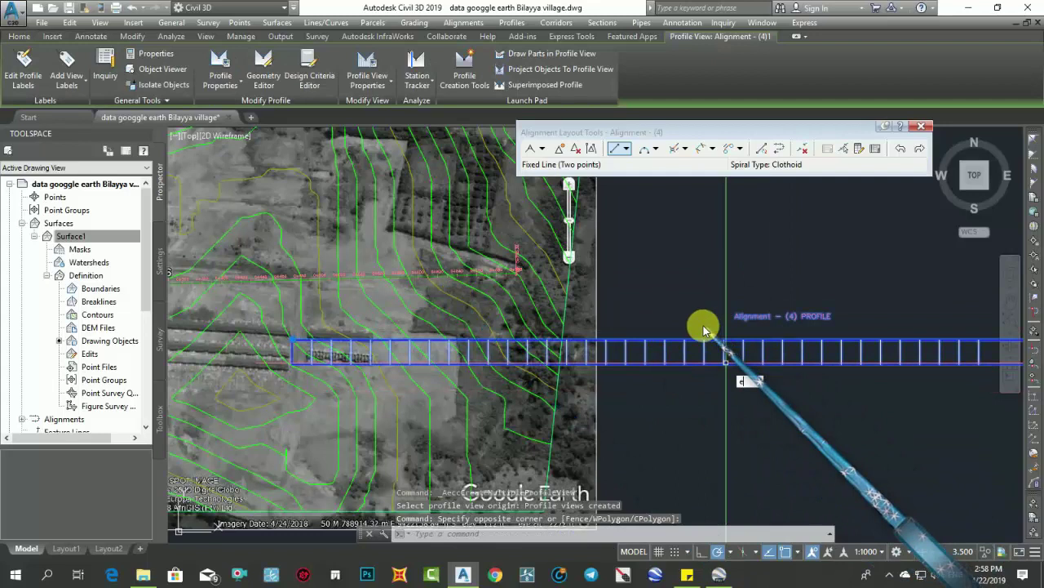
{"action": "key", "text": "Return"}
{"action": "left_click", "coordinate": [706, 303]}
Step: Select the alignment station labels across the image and erase them with E
{"action": "scroll", "coordinate": [594, 408], "scroll_direction": "up", "scroll_amount": 2}
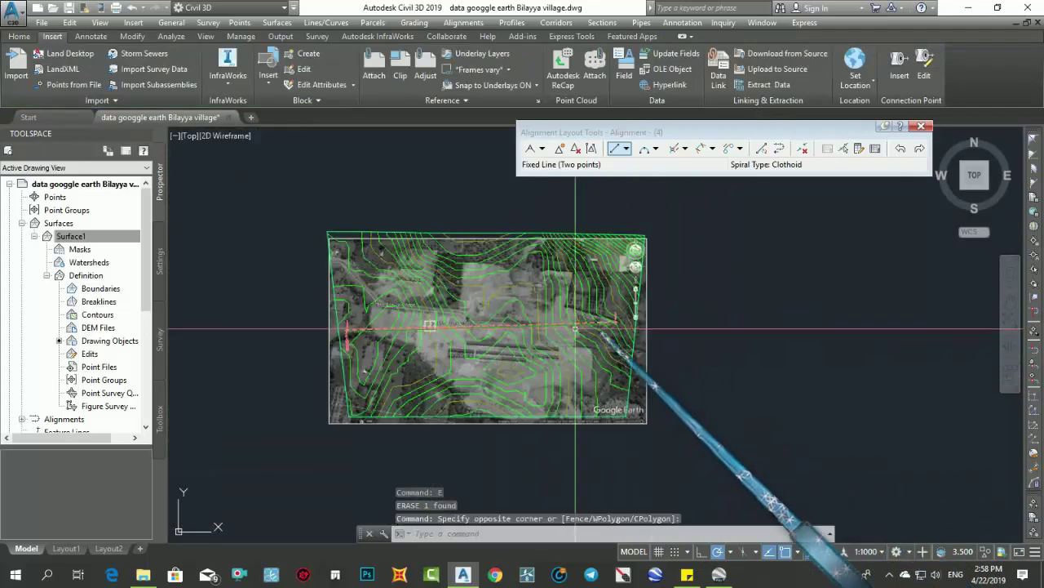
{"action": "scroll", "coordinate": [534, 331], "scroll_direction": "up", "scroll_amount": 3}
{"action": "left_click", "coordinate": [541, 339]}
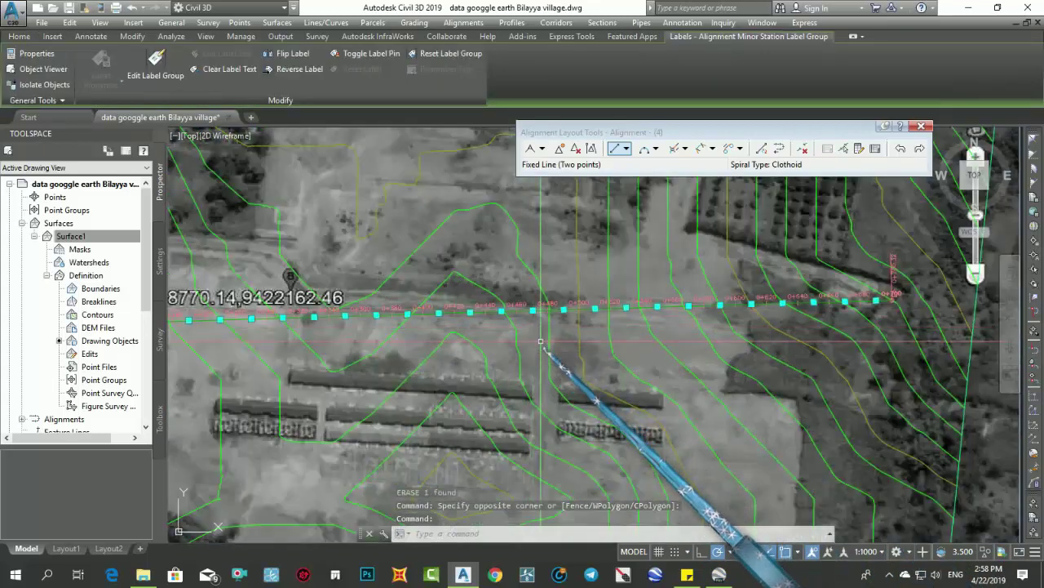
{"action": "type", "text": "e"}
{"action": "key", "text": "Return"}
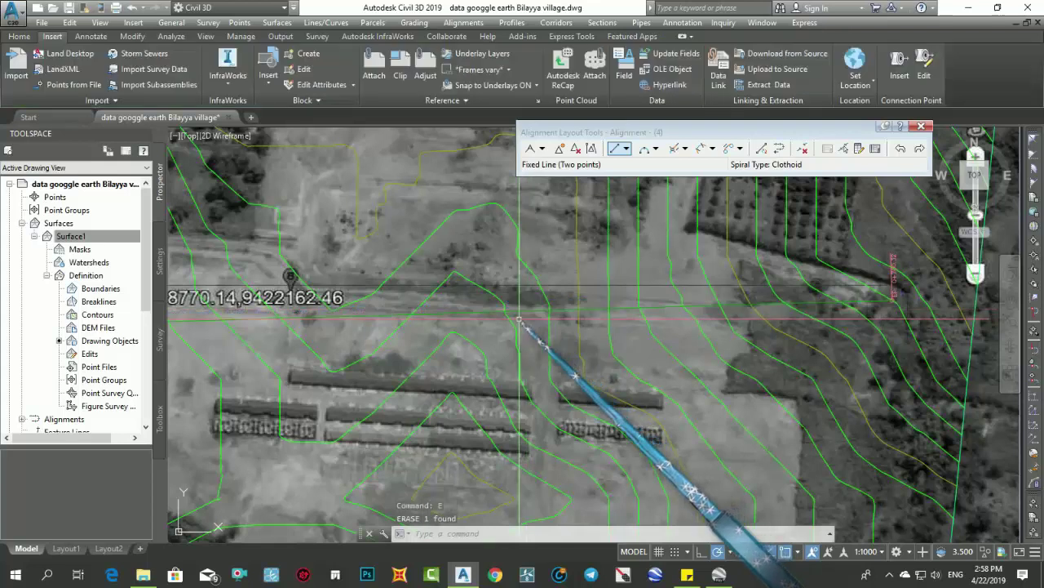
Step: Close the alignment layout tools and cancel the active command with Esc
{"action": "scroll", "coordinate": [490, 323], "scroll_direction": "down", "scroll_amount": 5}
{"action": "scroll", "coordinate": [400, 322], "scroll_direction": "up", "scroll_amount": 4}
{"action": "scroll", "coordinate": [382, 311], "scroll_direction": "up", "scroll_amount": 2}
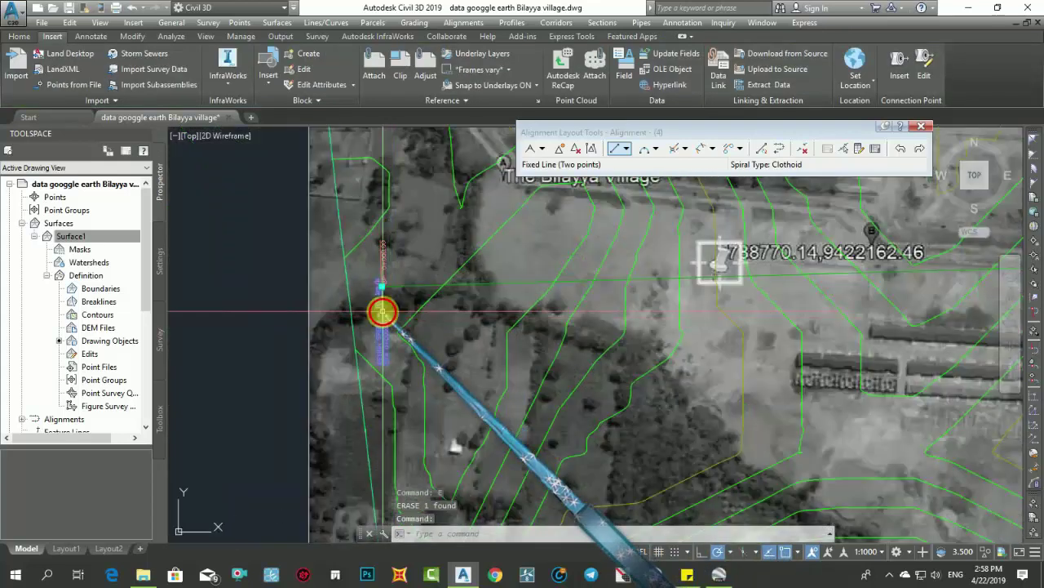
{"action": "left_click", "coordinate": [382, 312]}
{"action": "left_click", "coordinate": [408, 303]}
{"action": "type", "text": "E"}
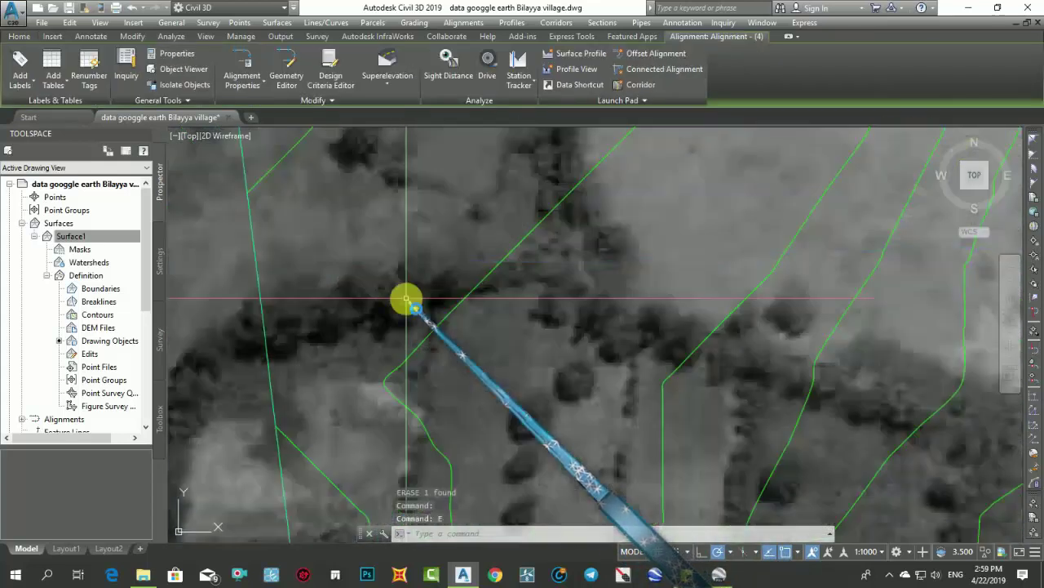
{"action": "key", "text": "Escape"}
{"action": "key", "text": "Escape"}
{"action": "scroll", "coordinate": [488, 320], "scroll_direction": "down", "scroll_amount": 5}
{"action": "scroll", "coordinate": [488, 320], "scroll_direction": "up", "scroll_amount": 1}
{"action": "scroll", "coordinate": [477, 314], "scroll_direction": "up", "scroll_amount": 5}
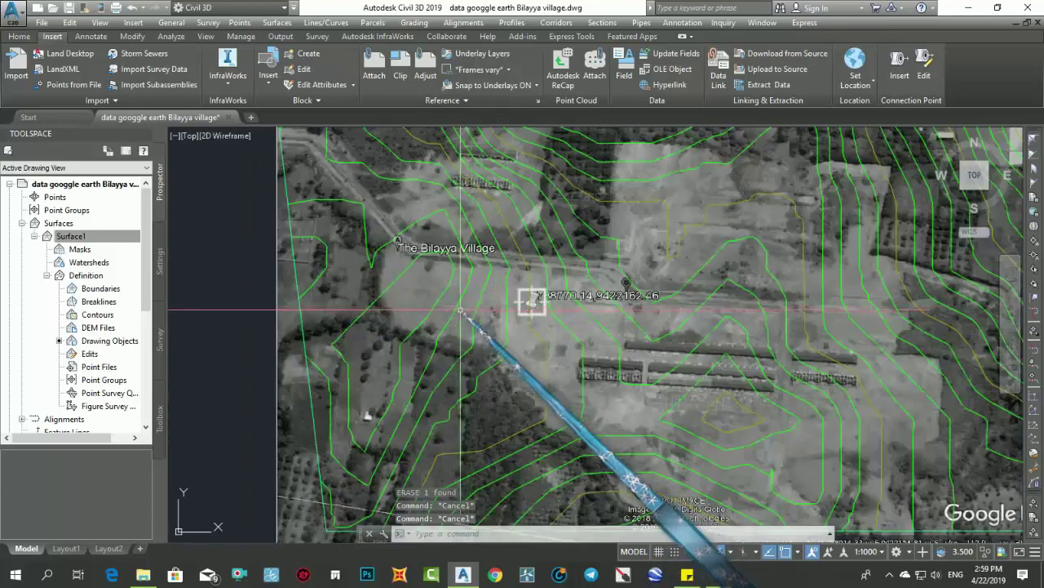
{"action": "scroll", "coordinate": [444, 317], "scroll_direction": "down", "scroll_amount": 2}
{"action": "scroll", "coordinate": [401, 368], "scroll_direction": "down", "scroll_amount": 3}
{"action": "scroll", "coordinate": [485, 367], "scroll_direction": "up", "scroll_amount": 1}
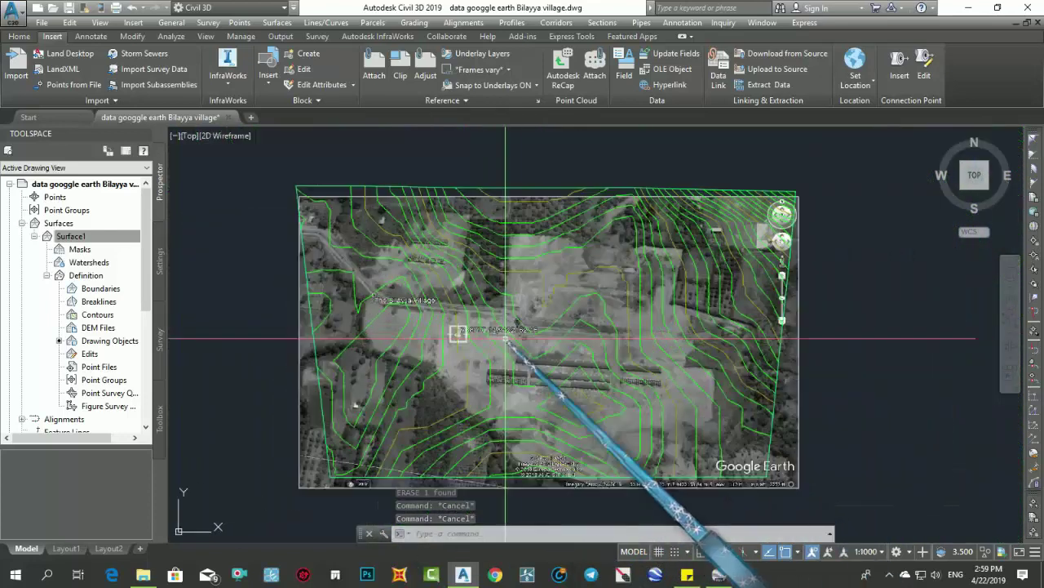
{"action": "scroll", "coordinate": [605, 312], "scroll_direction": "up", "scroll_amount": 2}
{"action": "scroll", "coordinate": [522, 325], "scroll_direction": "up", "scroll_amount": 2}
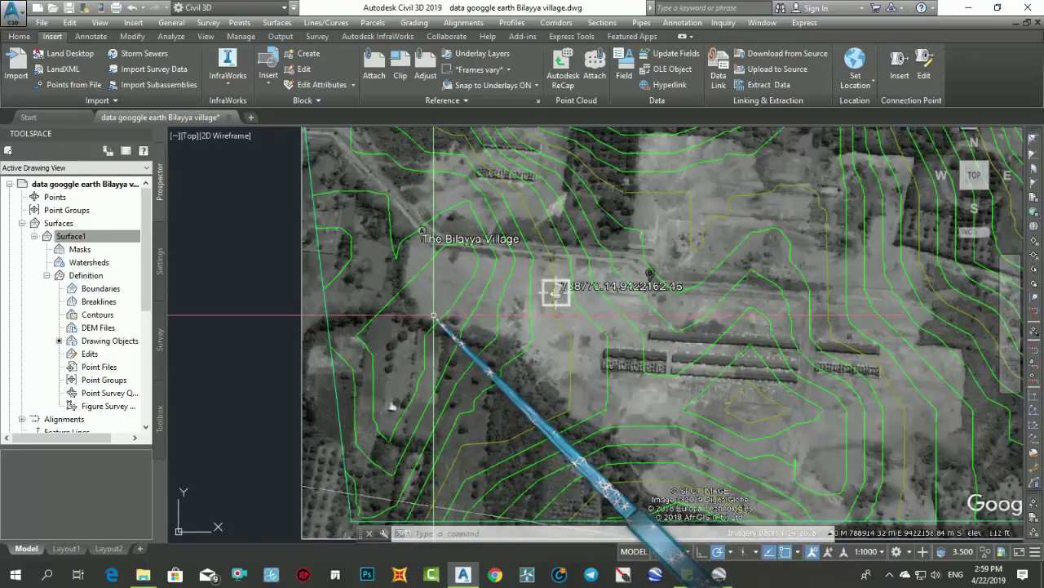
Step: Draw a straight line across the village image with the L command
{"action": "type", "text": "l"}
{"action": "key", "text": "Return"}
{"action": "left_click", "coordinate": [372, 322]}
{"action": "scroll", "coordinate": [457, 306], "scroll_direction": "down", "scroll_amount": 3}
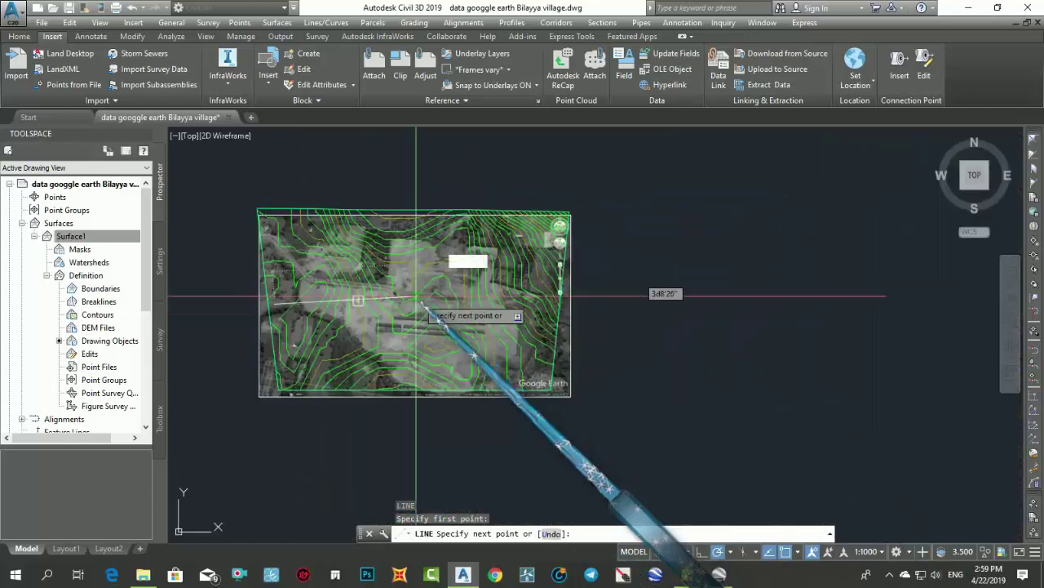
{"action": "scroll", "coordinate": [506, 306], "scroll_direction": "up", "scroll_amount": 3}
{"action": "scroll", "coordinate": [572, 302], "scroll_direction": "up", "scroll_amount": 2}
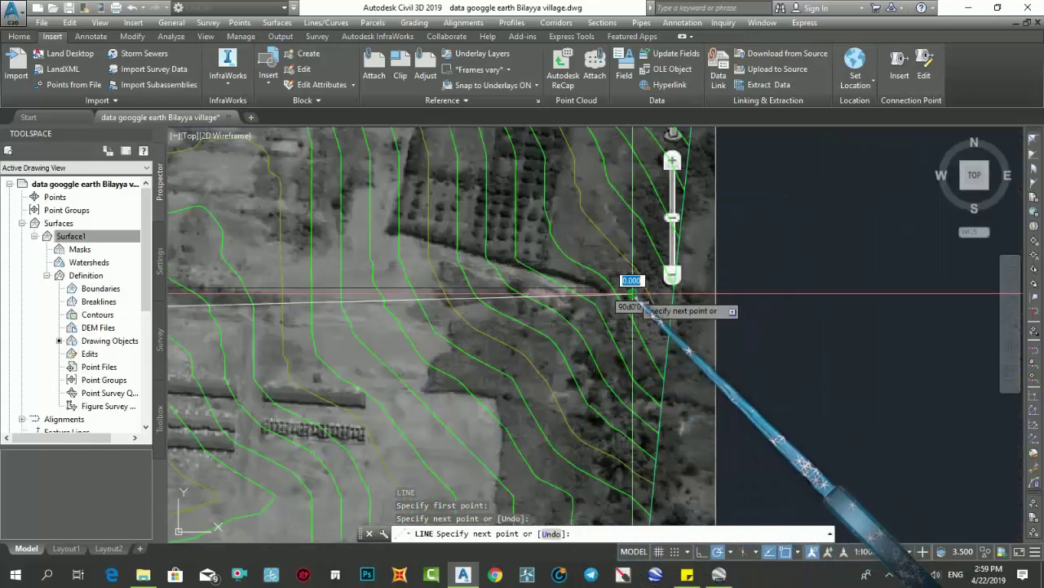
{"action": "right_click", "coordinate": [517, 303]}
{"action": "scroll", "coordinate": [482, 297], "scroll_direction": "down", "scroll_amount": 4}
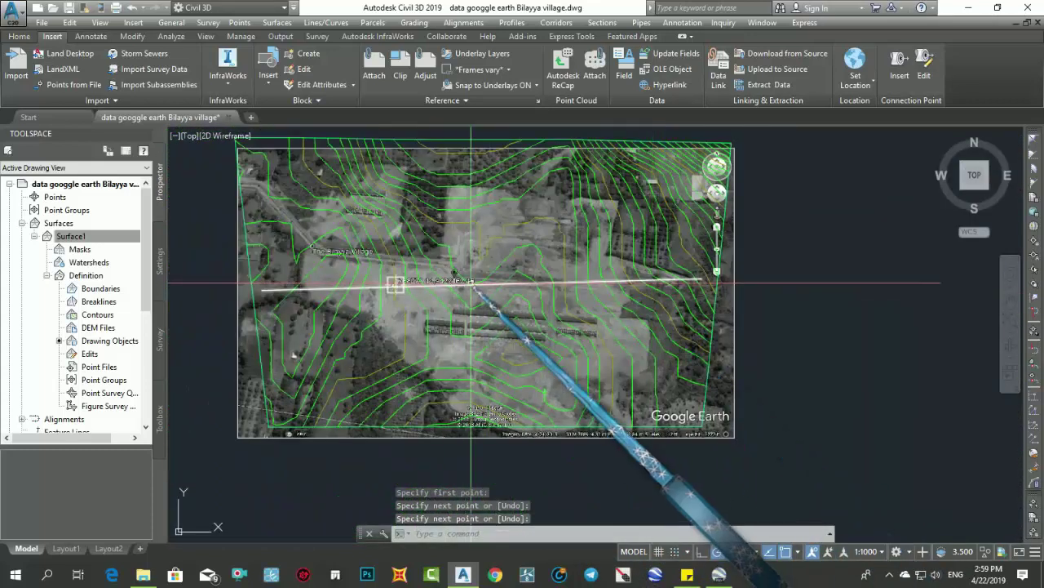
Step: Create a Quick Profile of Surface1 along the line using the Land Desktop Profile View style
{"action": "right_click", "coordinate": [473, 284]}
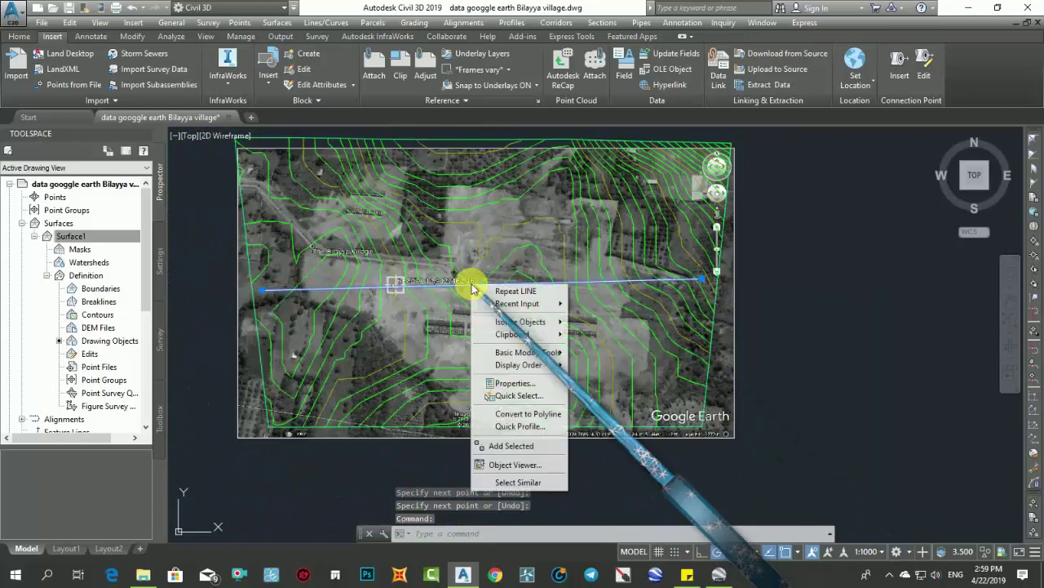
{"action": "left_click", "coordinate": [526, 426]}
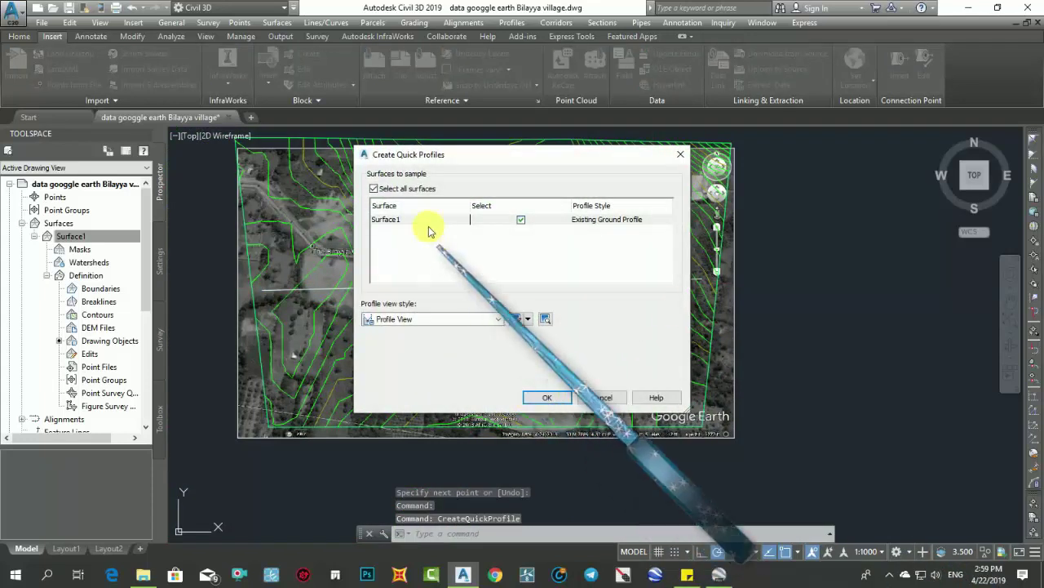
{"action": "left_click", "coordinate": [409, 221]}
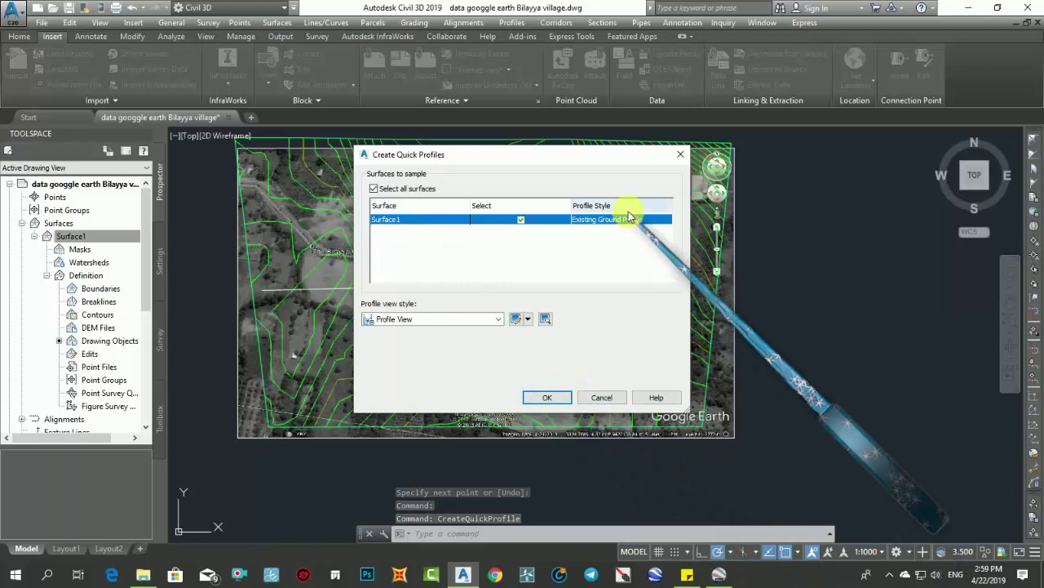
{"action": "left_click", "coordinate": [499, 319]}
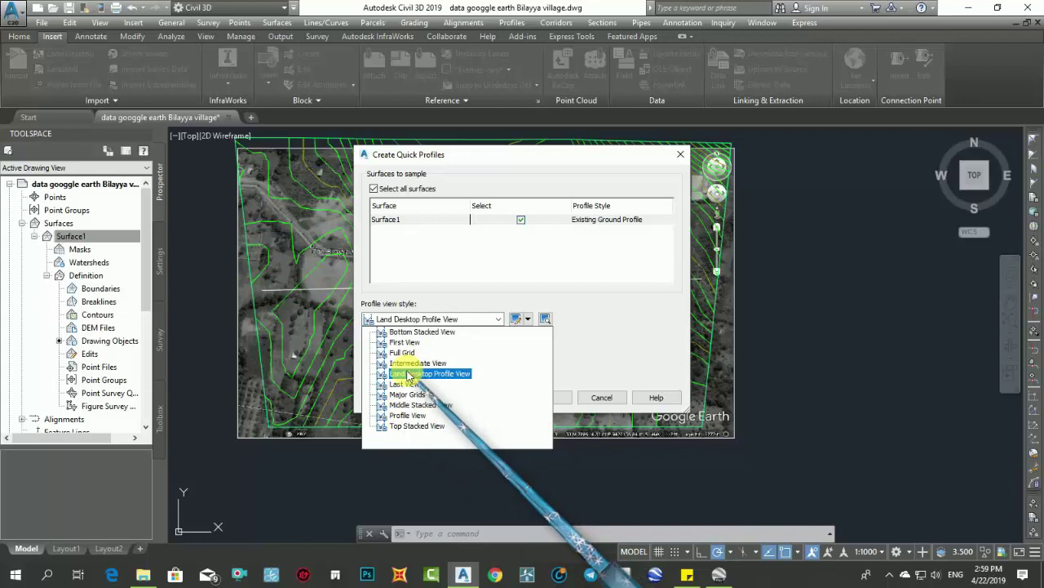
{"action": "left_click", "coordinate": [408, 374]}
{"action": "left_click", "coordinate": [568, 401]}
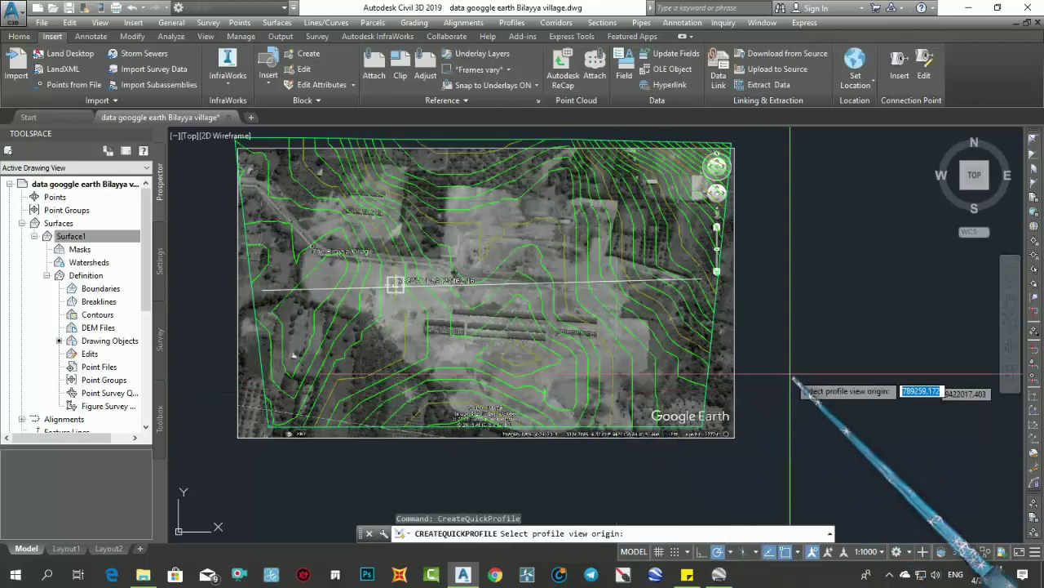
{"action": "left_click", "coordinate": [535, 386]}
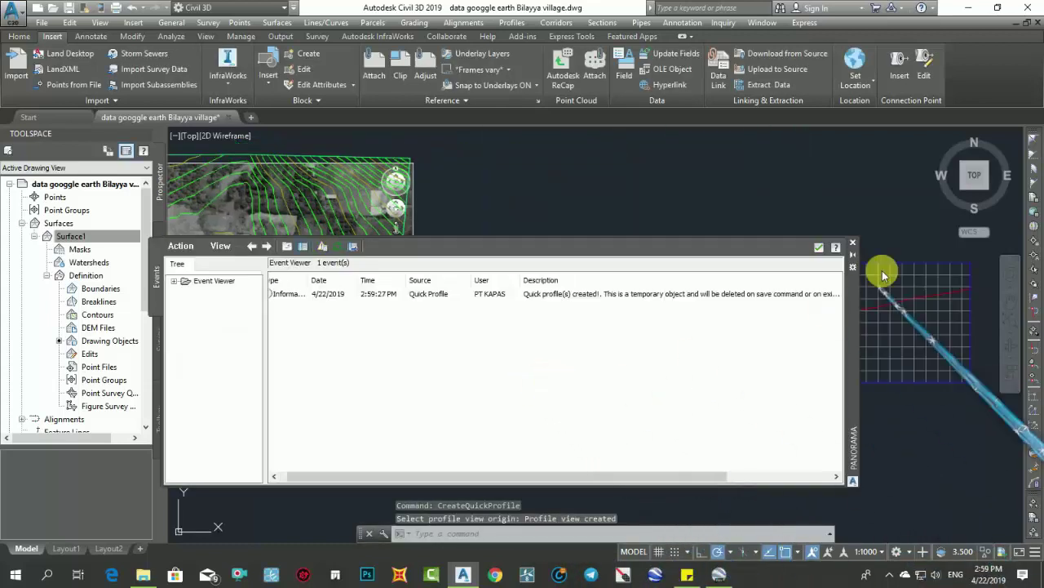
{"action": "left_click", "coordinate": [851, 246]}
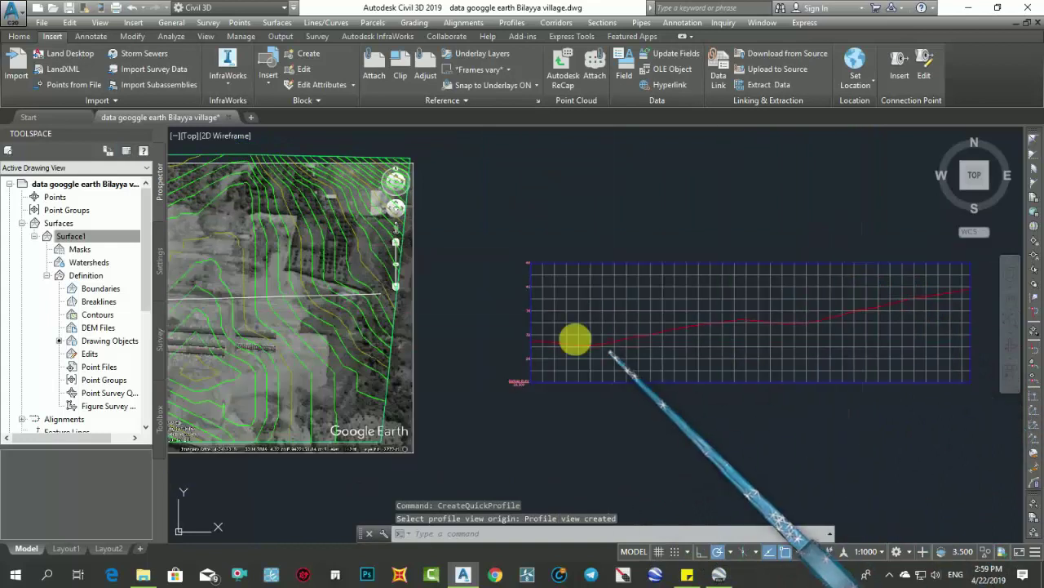
{"action": "scroll", "coordinate": [571, 338], "scroll_direction": "up", "scroll_amount": 2}
{"action": "scroll", "coordinate": [539, 314], "scroll_direction": "up", "scroll_amount": 2}
{"action": "scroll", "coordinate": [373, 321], "scroll_direction": "down", "scroll_amount": 2}
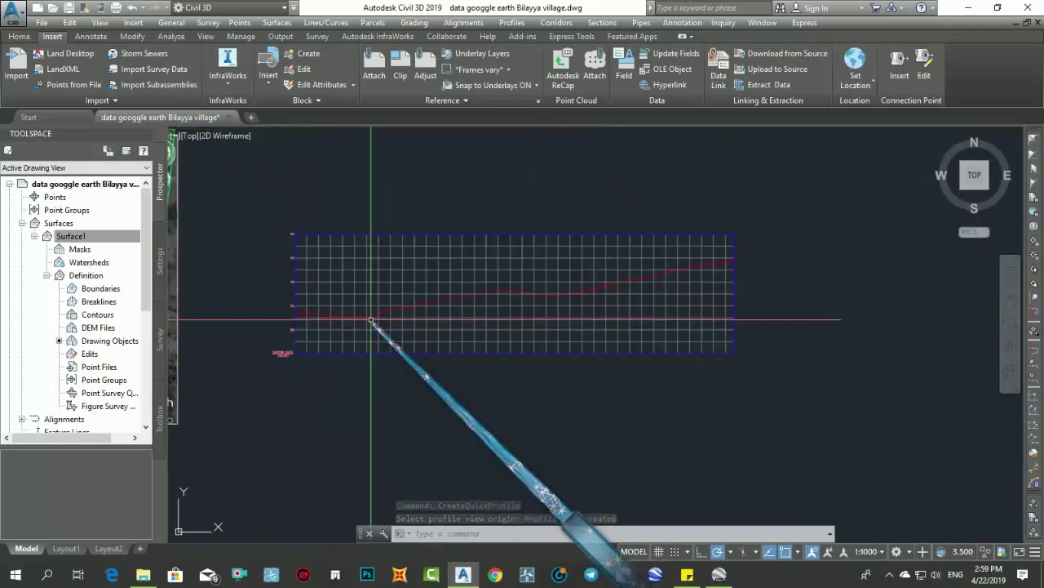
{"action": "scroll", "coordinate": [571, 326], "scroll_direction": "down", "scroll_amount": 2}
{"action": "scroll", "coordinate": [544, 329], "scroll_direction": "down", "scroll_amount": 1}
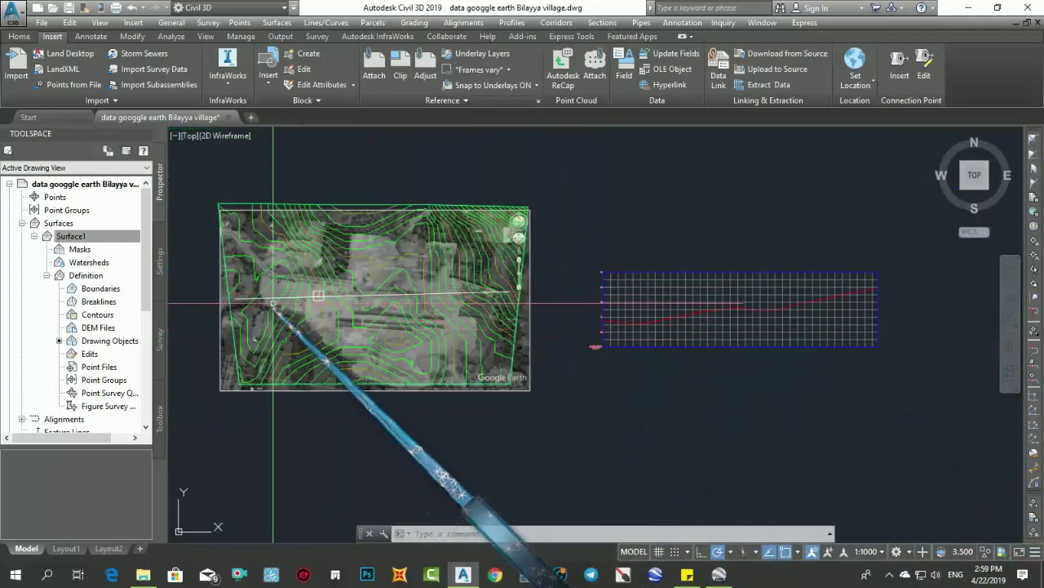
{"action": "scroll", "coordinate": [630, 318], "scroll_direction": "up", "scroll_amount": 4}
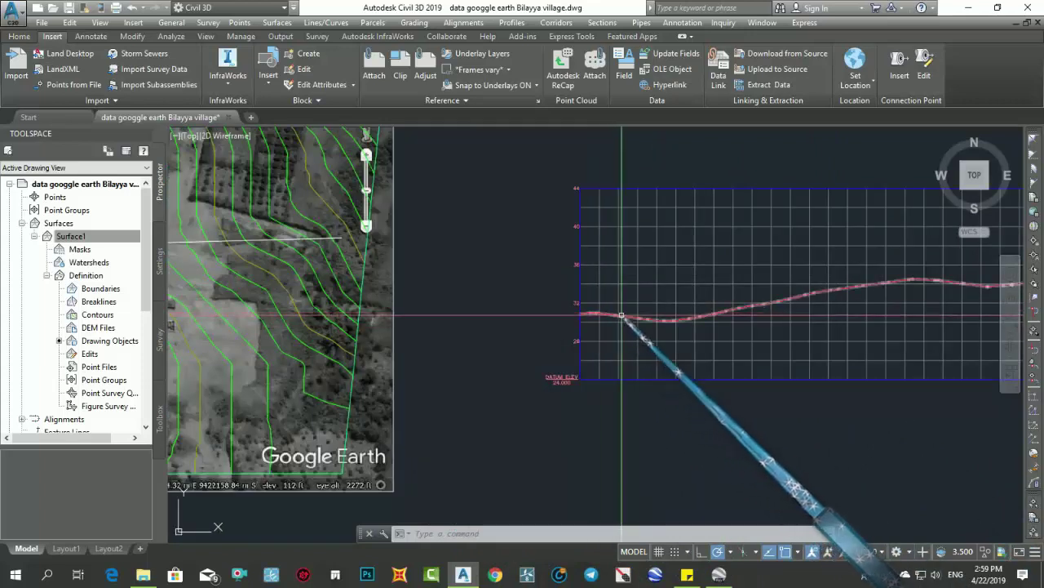
{"action": "scroll", "coordinate": [783, 313], "scroll_direction": "down", "scroll_amount": 2}
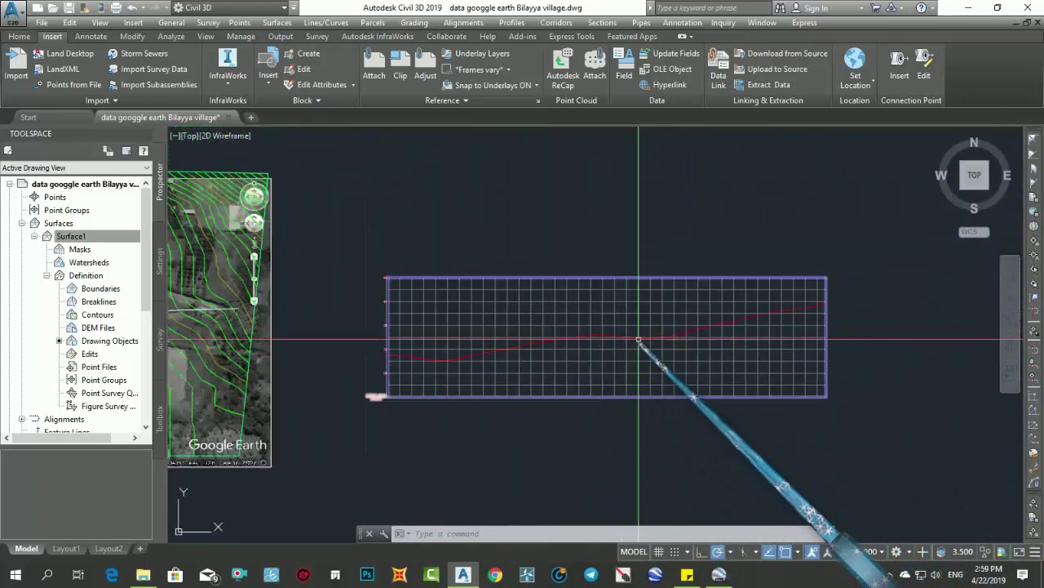
{"action": "scroll", "coordinate": [595, 351], "scroll_direction": "down", "scroll_amount": 2}
{"action": "scroll", "coordinate": [758, 326], "scroll_direction": "up", "scroll_amount": 5}
{"action": "scroll", "coordinate": [699, 338], "scroll_direction": "up", "scroll_amount": 4}
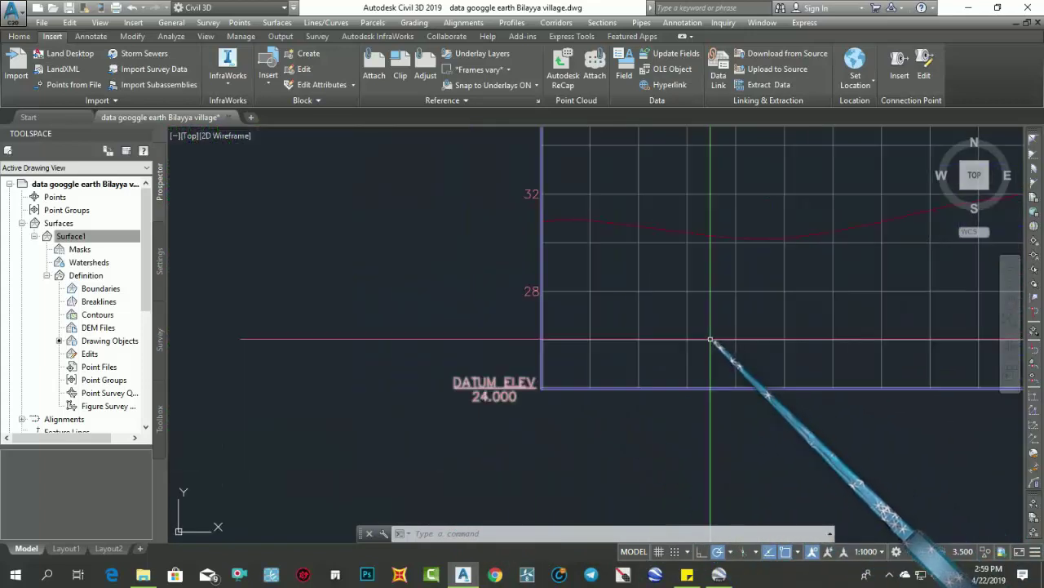
{"action": "middle_click_drag", "start_coordinate": [699, 338], "coordinate": [479, 424]}
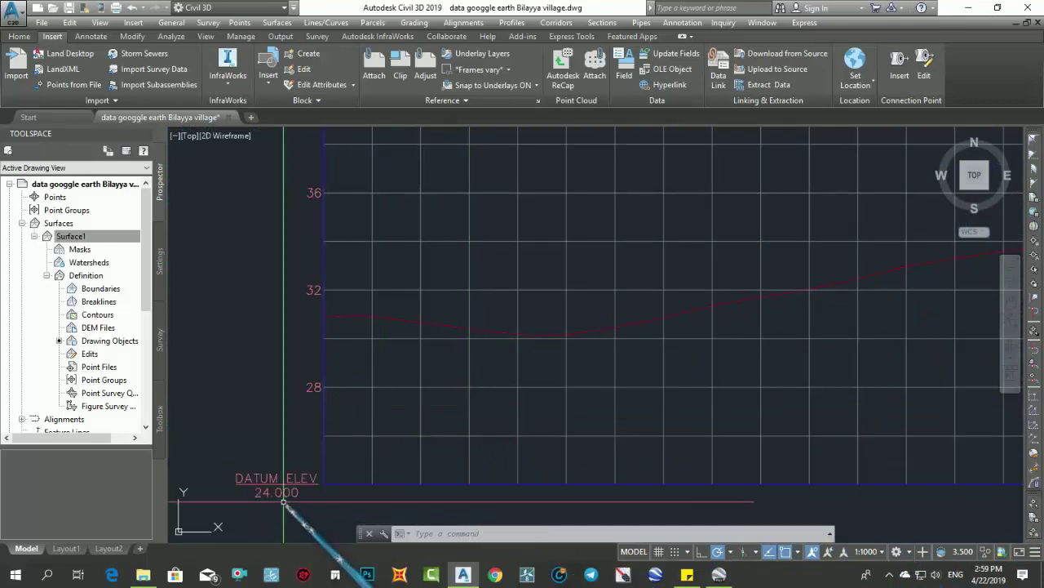
{"action": "scroll", "coordinate": [373, 479], "scroll_direction": "down", "scroll_amount": 2}
{"action": "scroll", "coordinate": [634, 385], "scroll_direction": "down", "scroll_amount": 3}
{"action": "scroll", "coordinate": [564, 350], "scroll_direction": "down", "scroll_amount": 3}
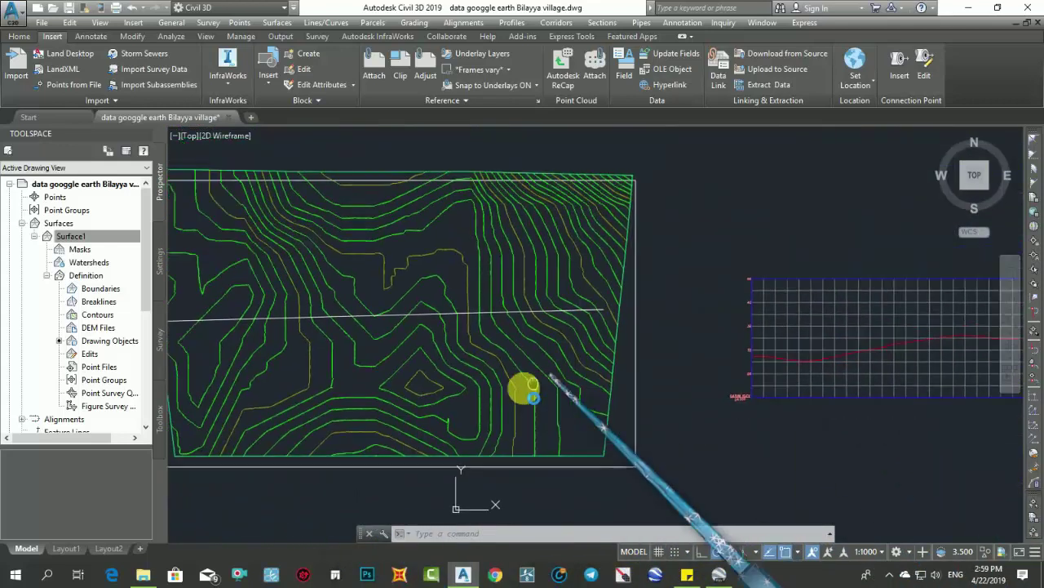
{"action": "middle_click_drag", "start_coordinate": [532, 397], "coordinate": [676, 391]}
{"action": "scroll", "coordinate": [443, 315], "scroll_direction": "down", "scroll_amount": 1}
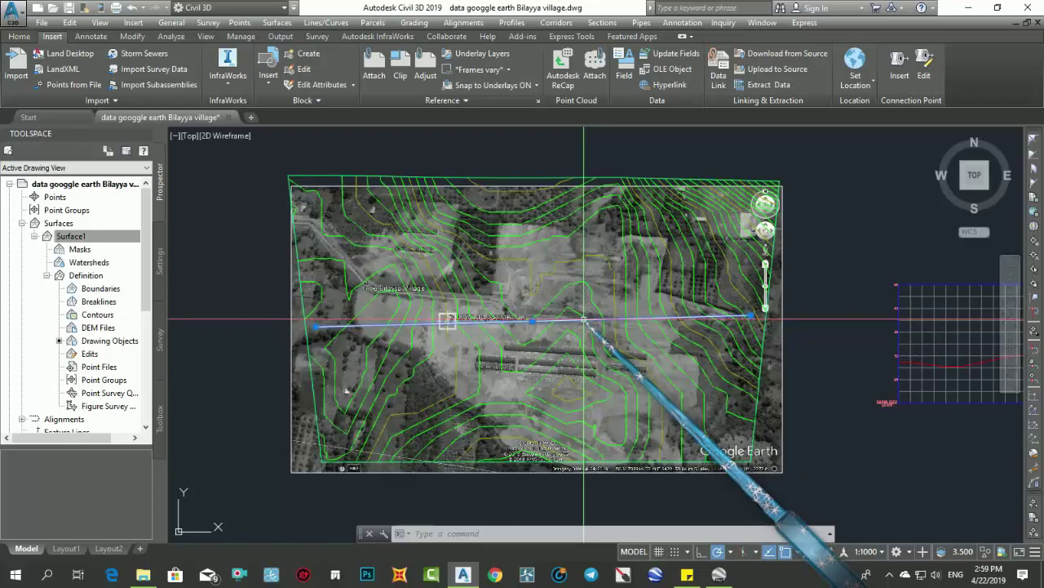
Step: Change Surface1's style to Elevation Banding (2D) in Surface Properties and apply it
{"action": "key", "text": "Escape"}
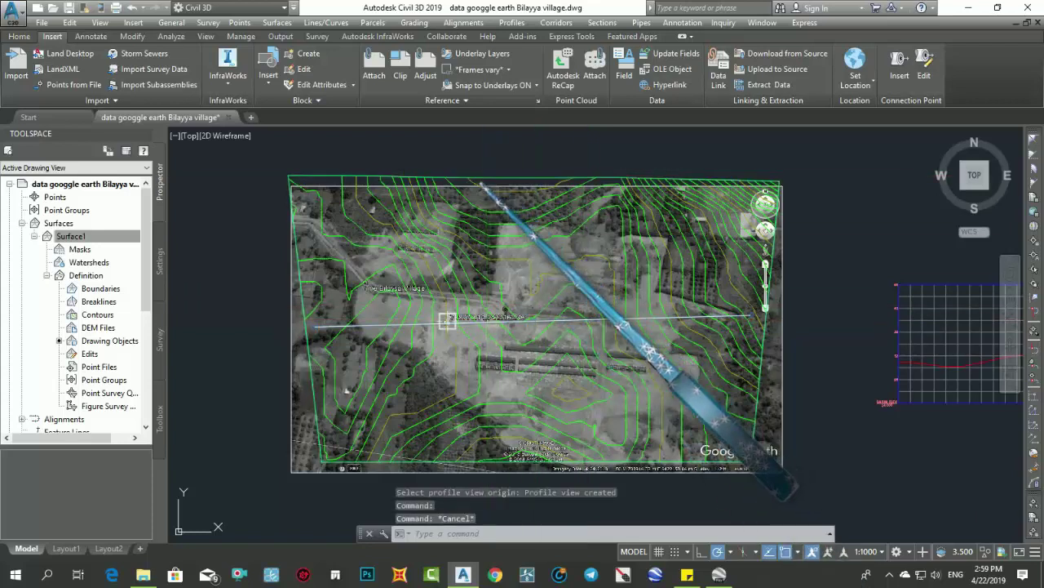
{"action": "left_click", "coordinate": [481, 175]}
{"action": "right_click", "coordinate": [455, 181]}
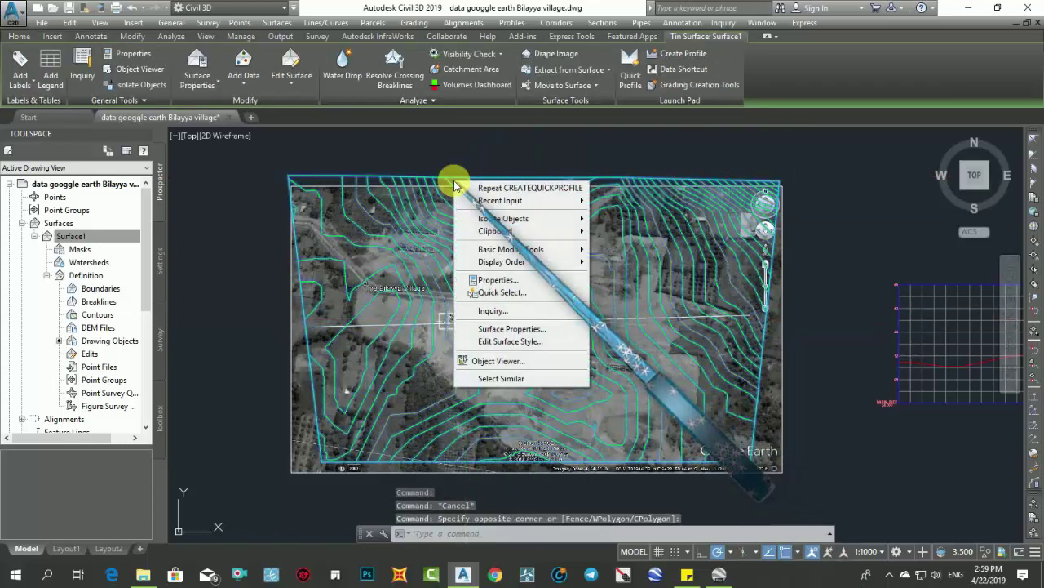
{"action": "left_click", "coordinate": [515, 330]}
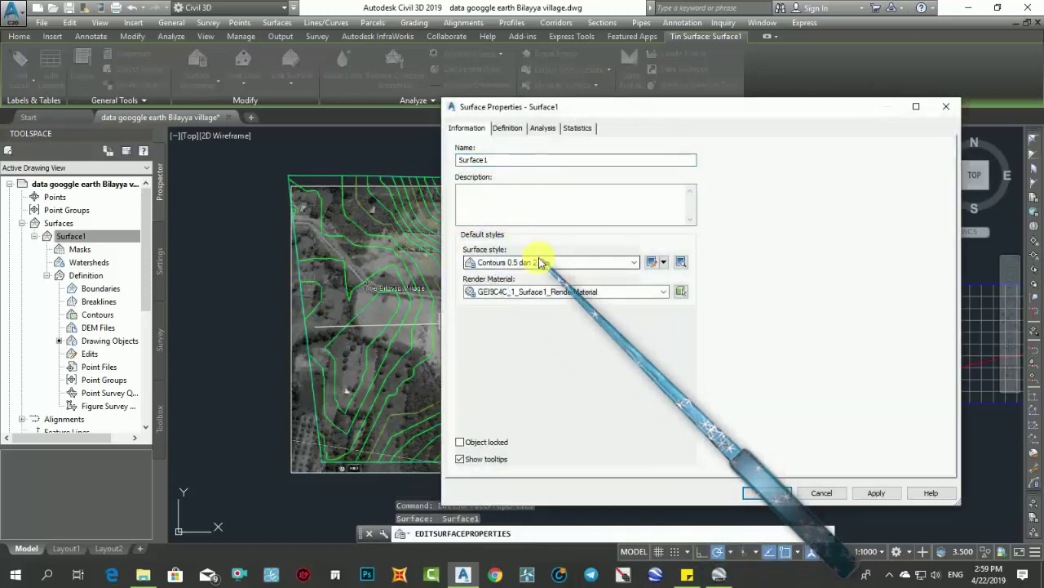
{"action": "left_click", "coordinate": [539, 262]}
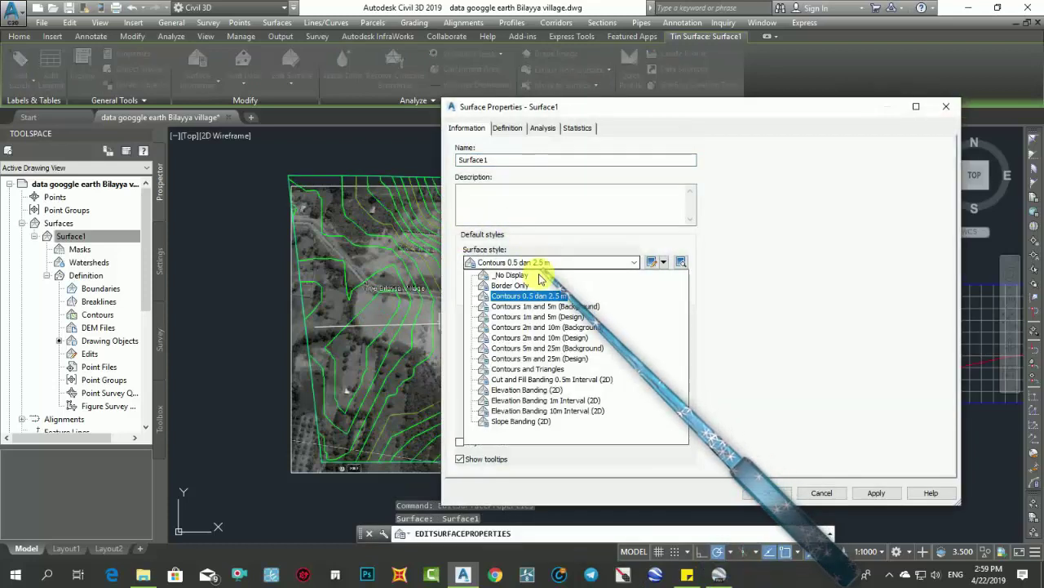
{"action": "left_click", "coordinate": [536, 390]}
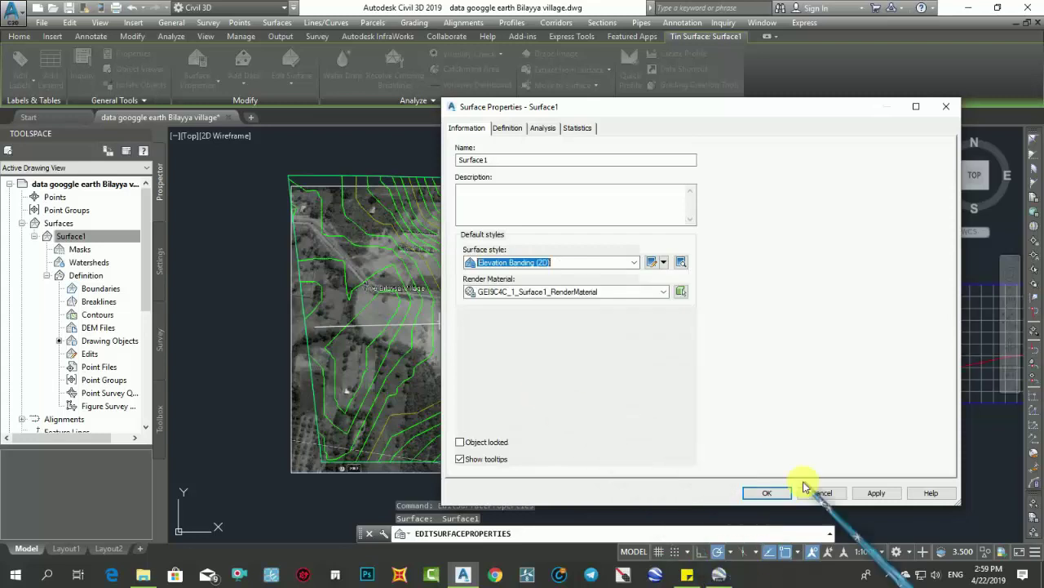
{"action": "left_click", "coordinate": [873, 492]}
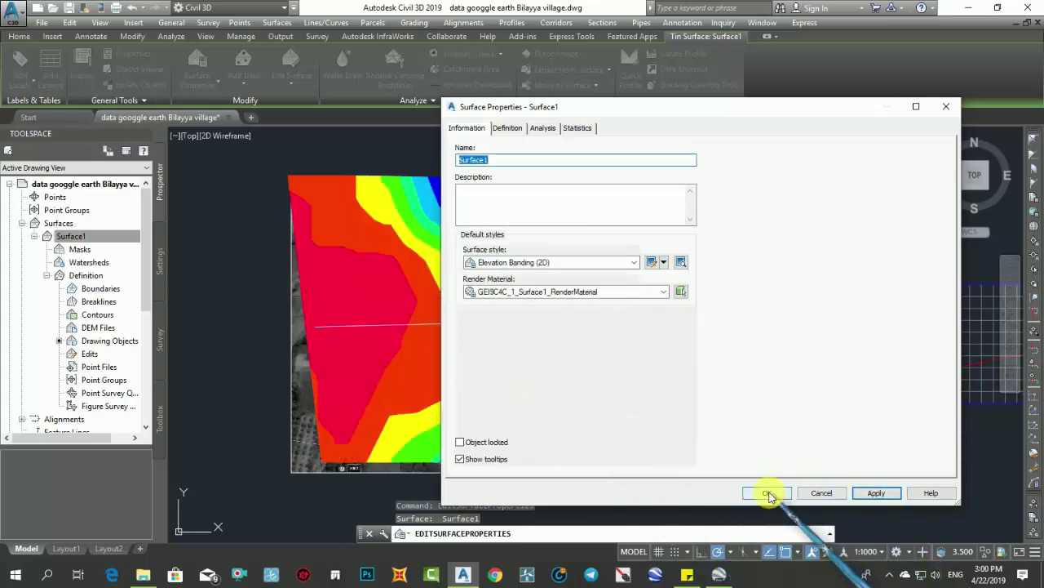
{"action": "left_click", "coordinate": [768, 495]}
{"action": "mouse_move", "coordinate": [792, 348]}
{"action": "middle_mouse_down"}
{"action": "mouse_move", "coordinate": [734, 335]}
{"action": "mouse_move", "coordinate": [620, 445]}
{"action": "middle_mouse_up"}
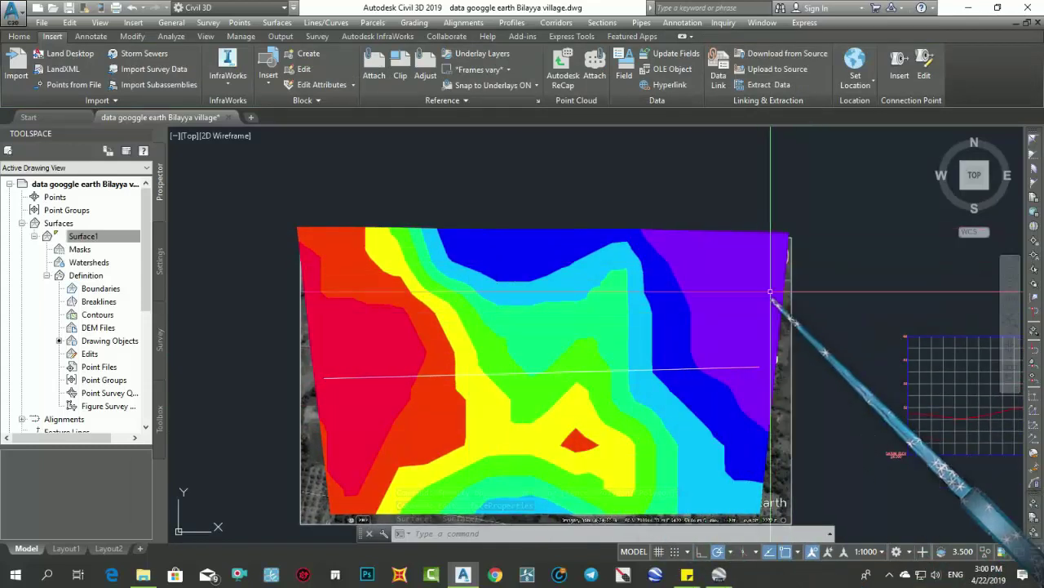
{"action": "left_click", "coordinate": [562, 236]}
Step: Run the Analysis tab's elevation banding with 8 ranges from 30.080 m to 47.638 m and accept
{"action": "right_click", "coordinate": [562, 236]}
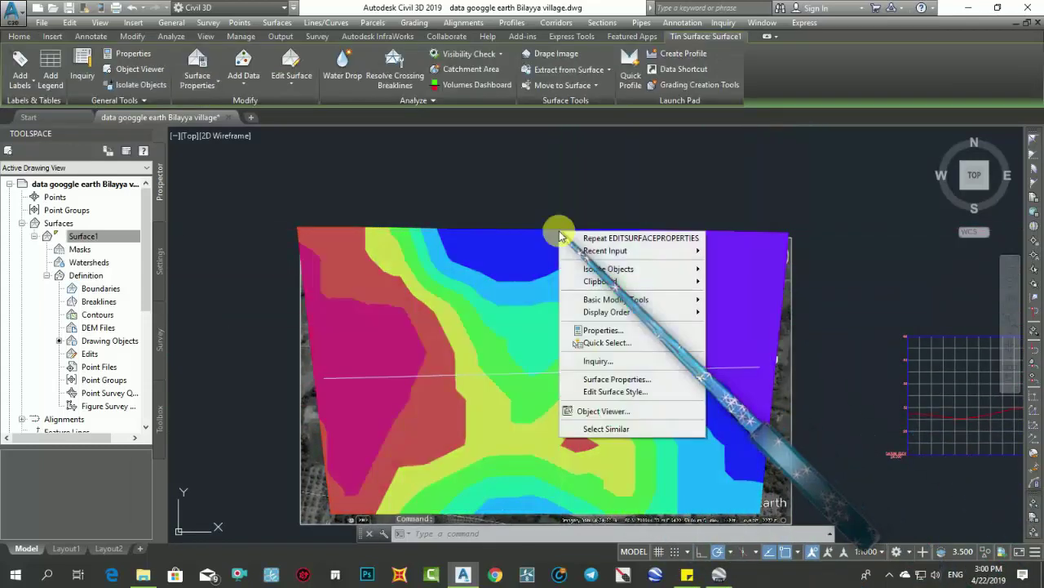
{"action": "left_click", "coordinate": [607, 377]}
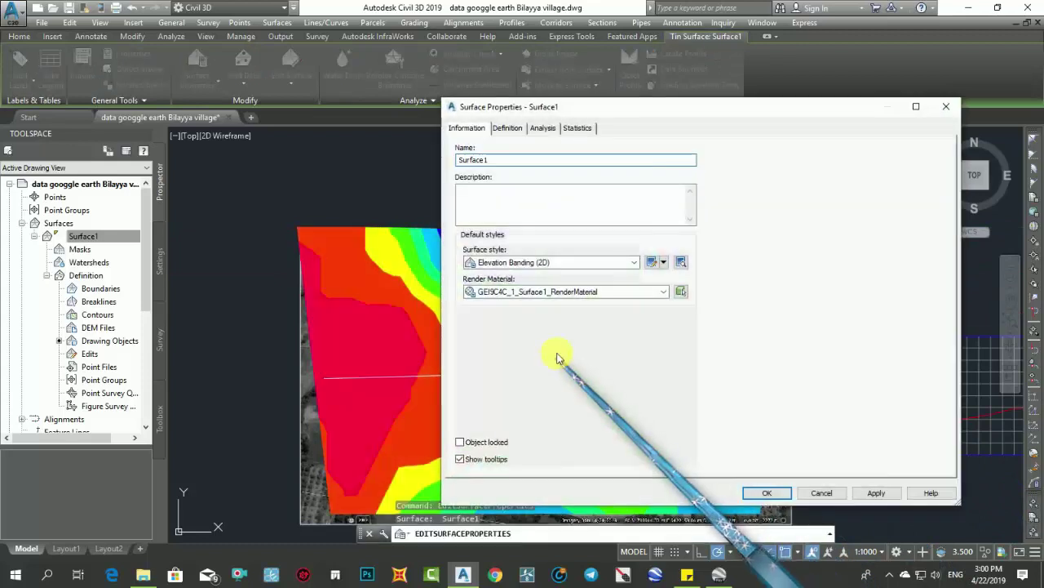
{"action": "left_click", "coordinate": [542, 128]}
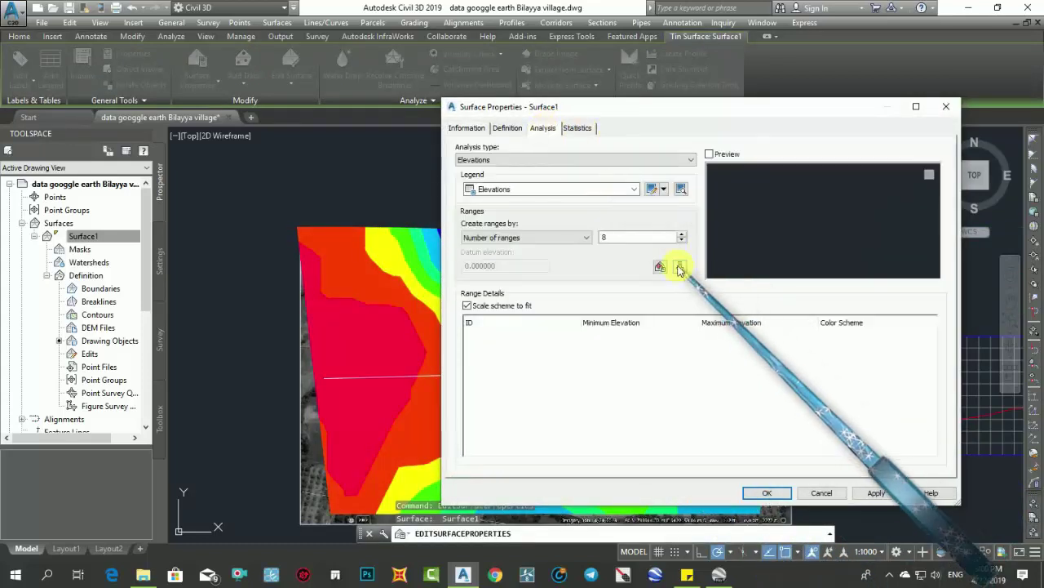
{"action": "left_click", "coordinate": [679, 266]}
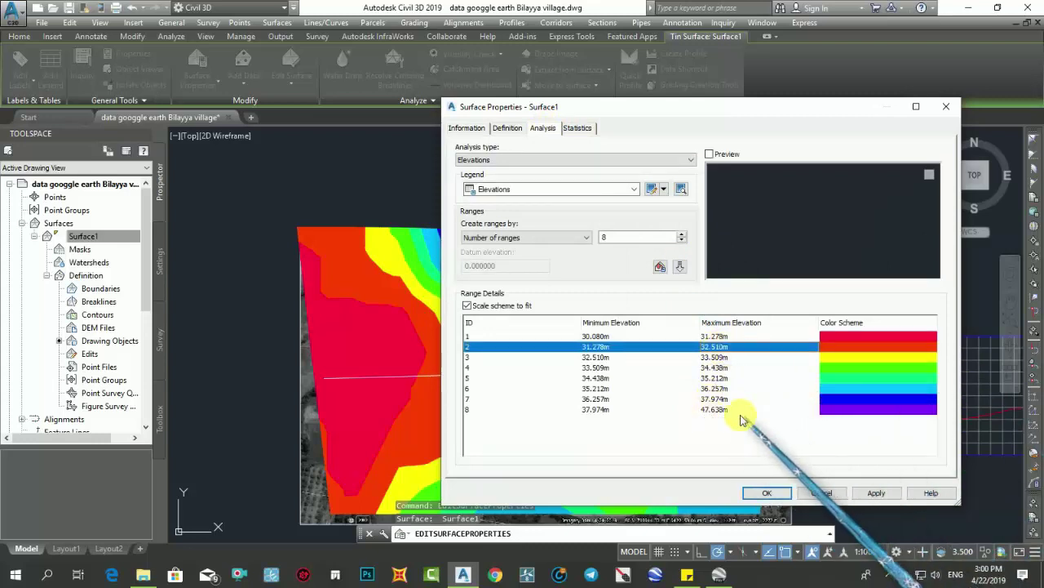
{"action": "left_click_drag", "start_coordinate": [792, 106], "coordinate": [332, 78]}
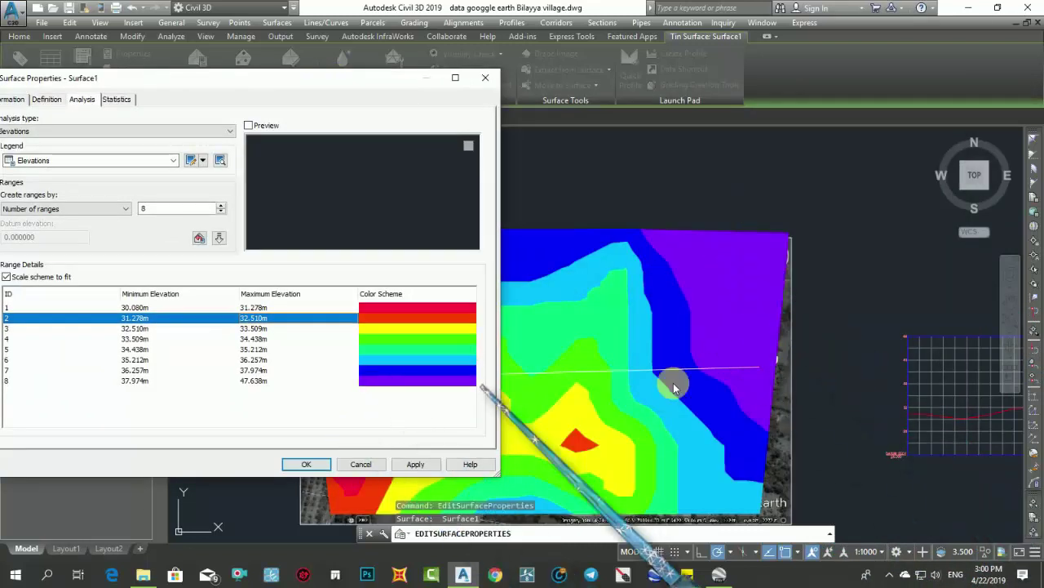
{"action": "left_click", "coordinate": [371, 374]}
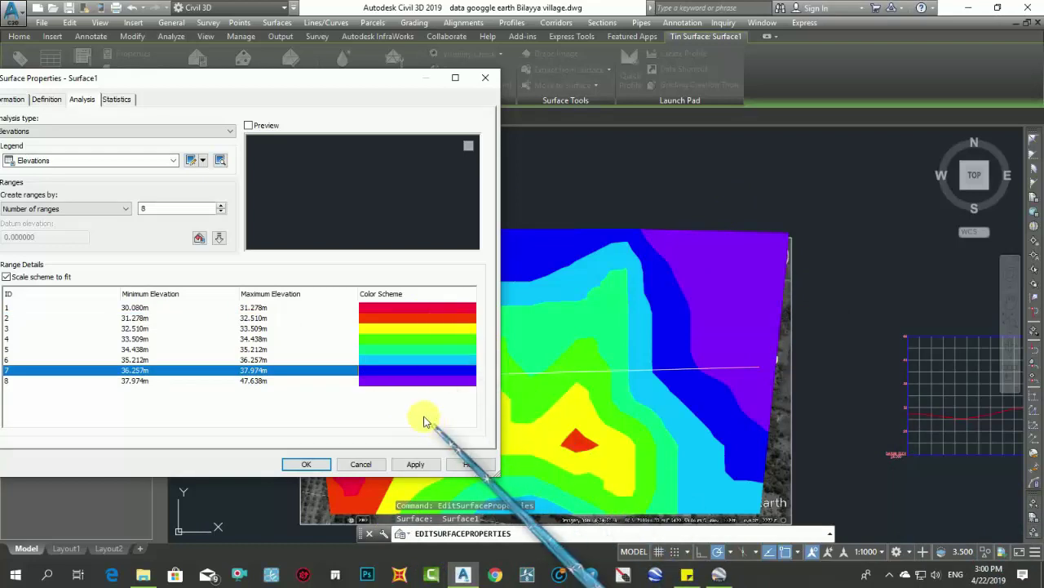
{"action": "left_click", "coordinate": [253, 317]}
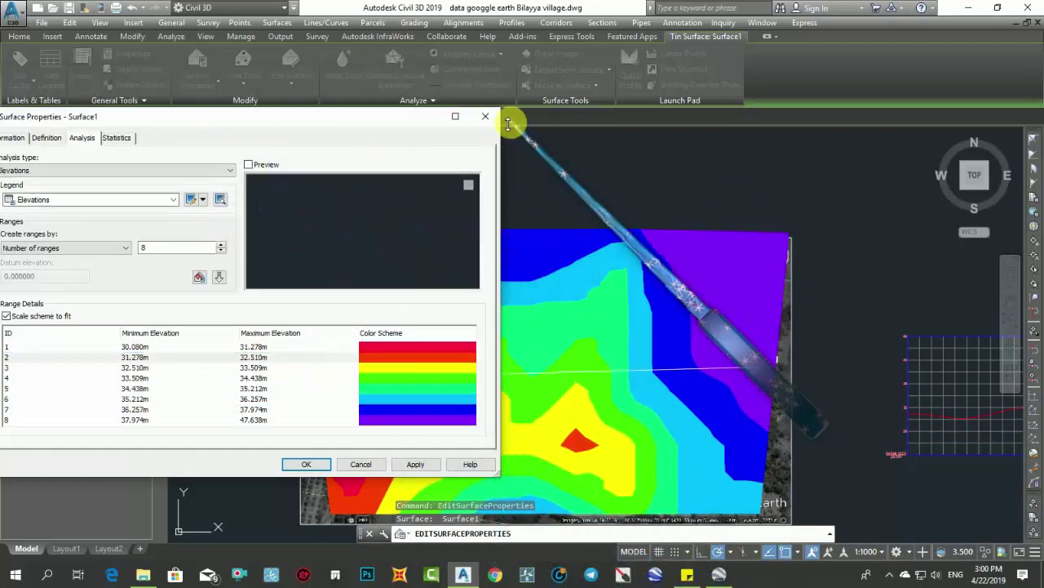
{"action": "mouse_move", "coordinate": [278, 118]}
{"action": "left_mouse_down"}
{"action": "mouse_move", "coordinate": [944, 313]}
{"action": "mouse_move", "coordinate": [928, 255]}
{"action": "mouse_move", "coordinate": [973, 206]}
{"action": "mouse_move", "coordinate": [683, 145]}
{"action": "mouse_move", "coordinate": [907, 236]}
{"action": "left_mouse_up"}
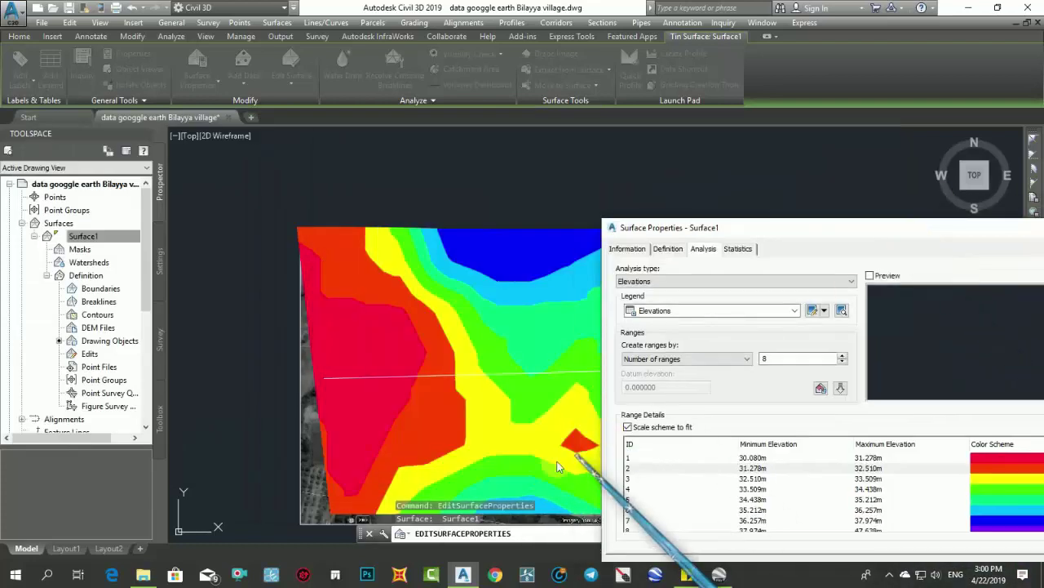
{"action": "left_click_drag", "start_coordinate": [799, 232], "coordinate": [493, 183]}
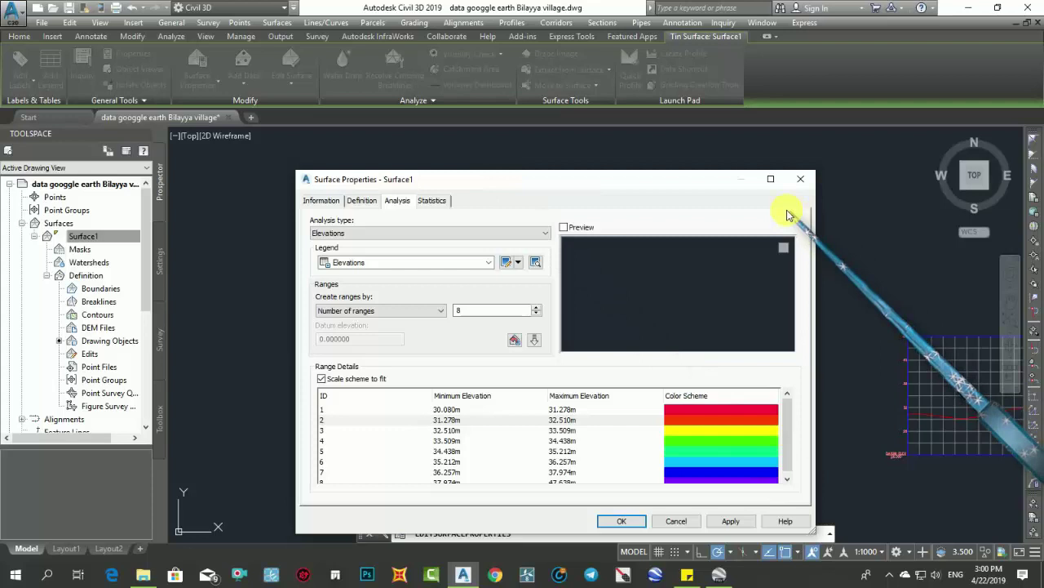
{"action": "left_click", "coordinate": [797, 181]}
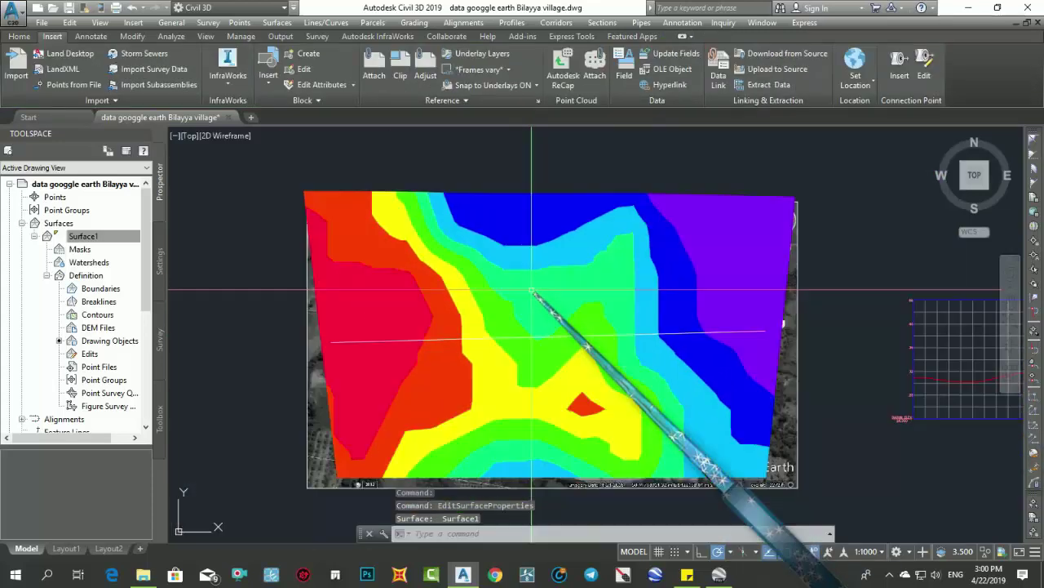
Step: Set Surface1's style back to 'Contours 0.5 dan 2.5 m' in Surface Properties
{"action": "mouse_move", "coordinate": [531, 289]}
{"action": "middle_mouse_down"}
{"action": "mouse_move", "coordinate": [408, 280]}
{"action": "mouse_move", "coordinate": [459, 297]}
{"action": "mouse_move", "coordinate": [497, 291]}
{"action": "mouse_move", "coordinate": [492, 302]}
{"action": "middle_mouse_up"}
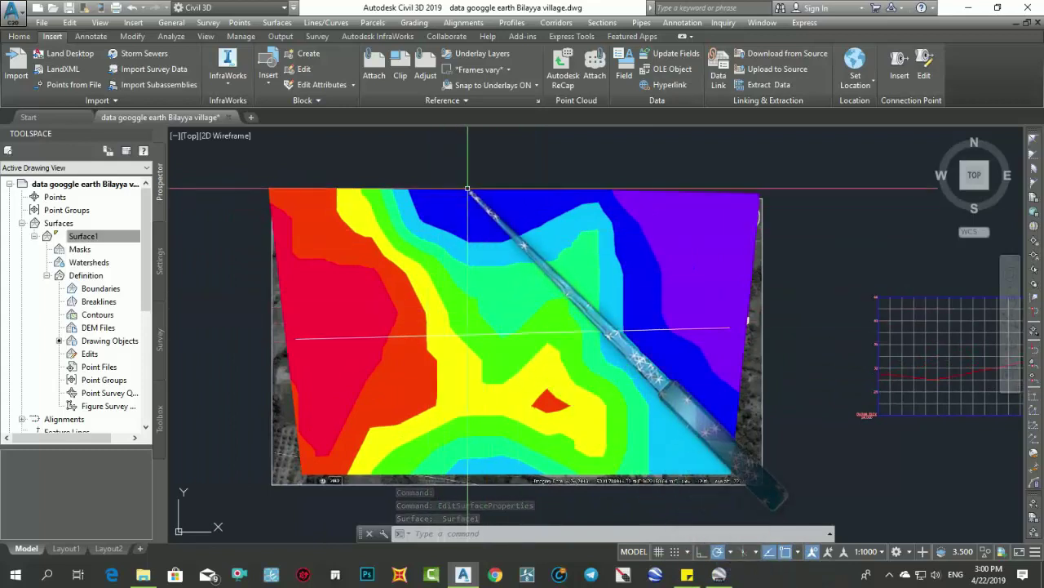
{"action": "left_click", "coordinate": [471, 192]}
{"action": "right_click", "coordinate": [471, 192]}
{"action": "left_click", "coordinate": [535, 326]}
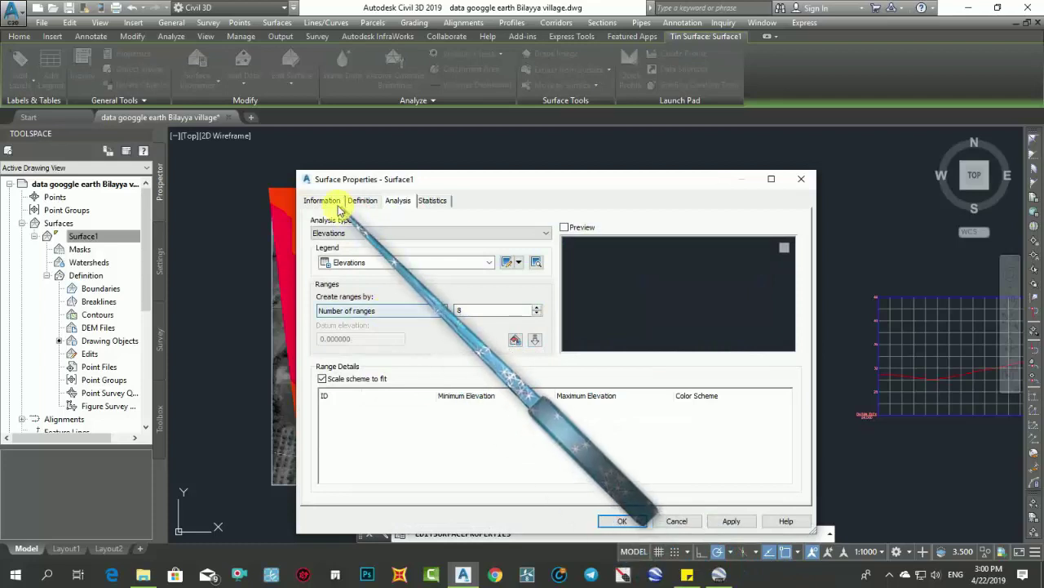
{"action": "left_click", "coordinate": [321, 200]}
{"action": "left_click", "coordinate": [403, 333]}
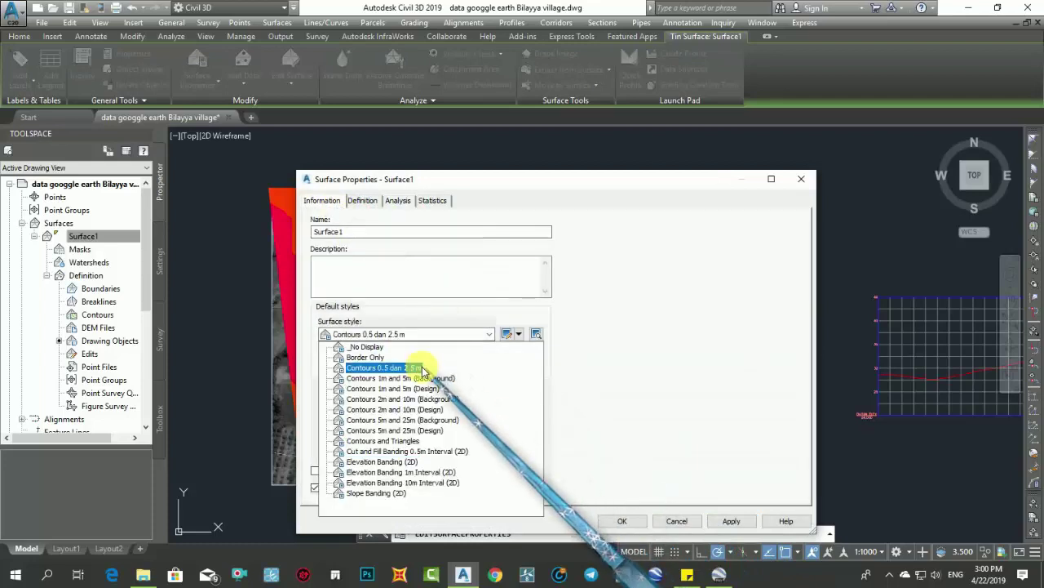
{"action": "left_click", "coordinate": [422, 368]}
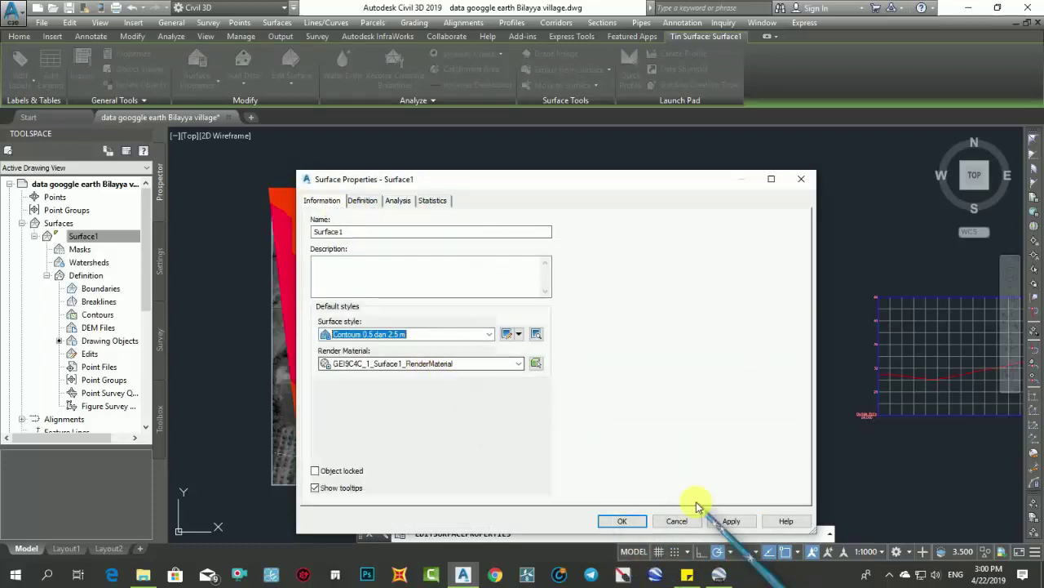
{"action": "left_click", "coordinate": [623, 521]}
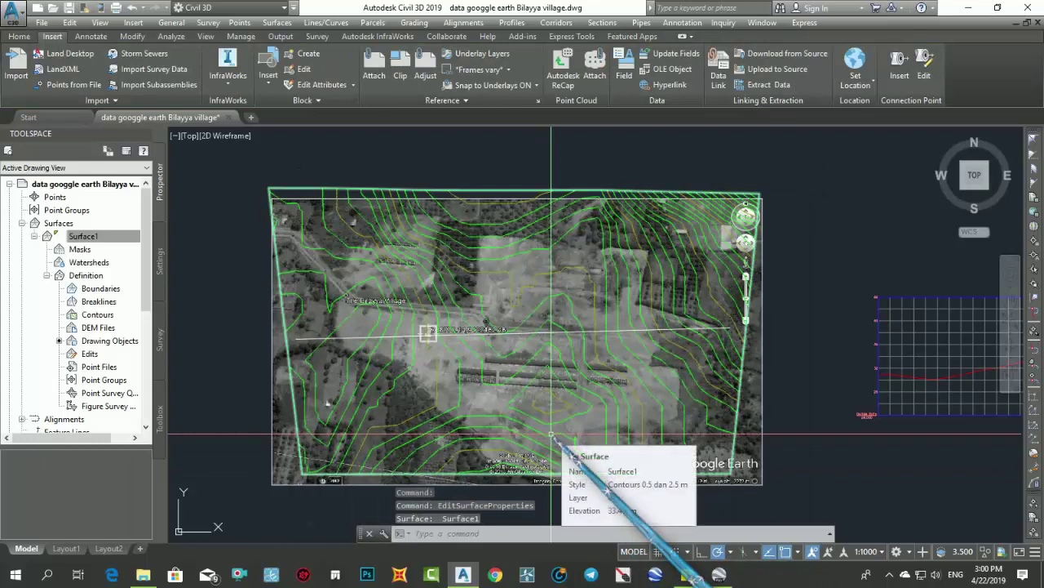